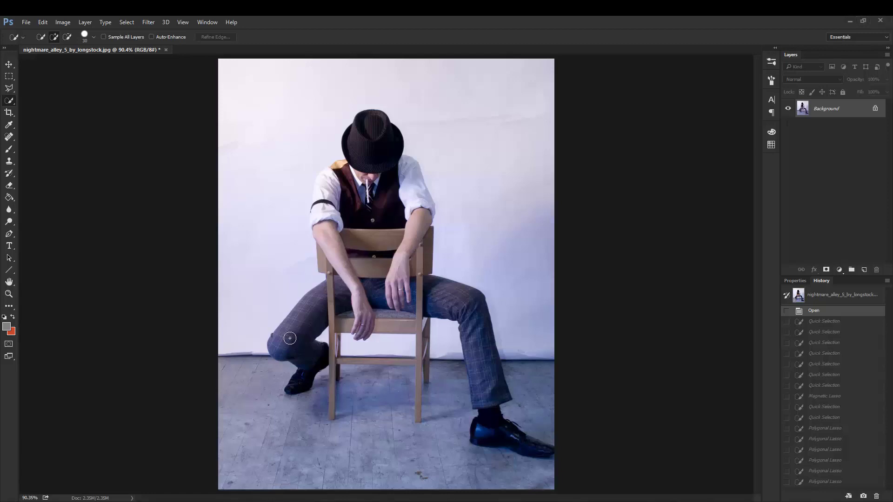
Select the man's legs, shoes, torso, arms and hat together with the wooden chair
click(286, 338)
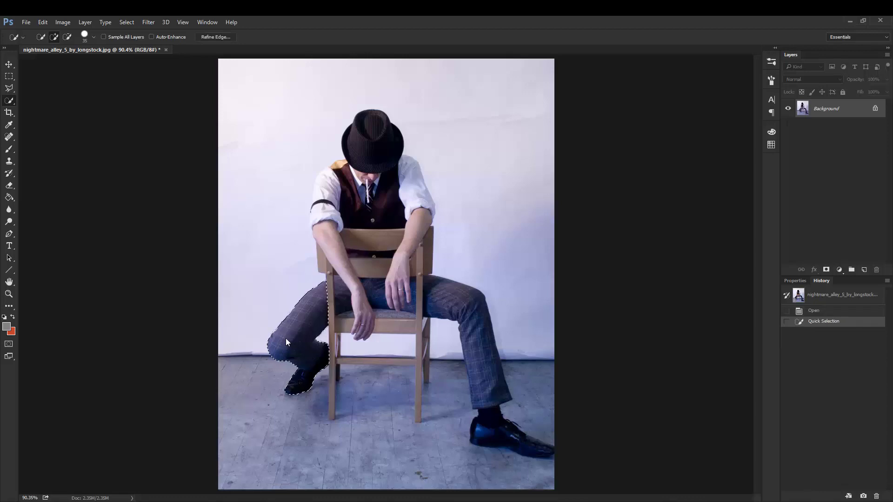
click(452, 304)
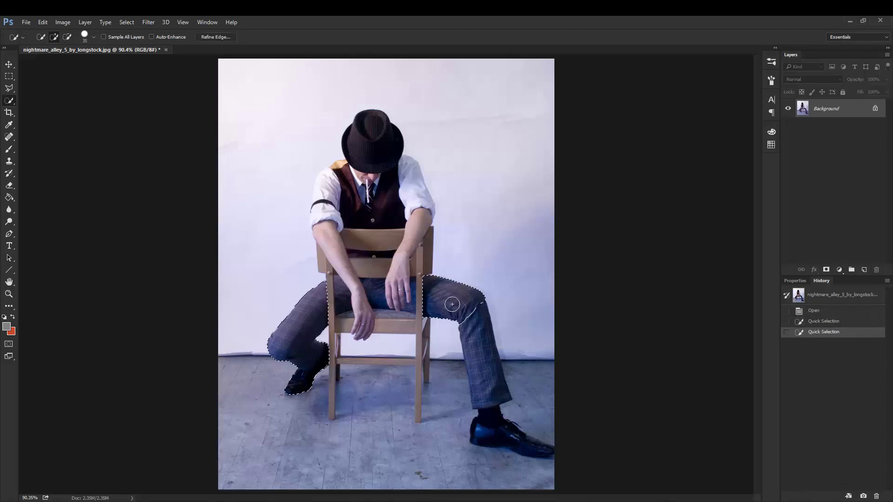
click(476, 343)
click(488, 414)
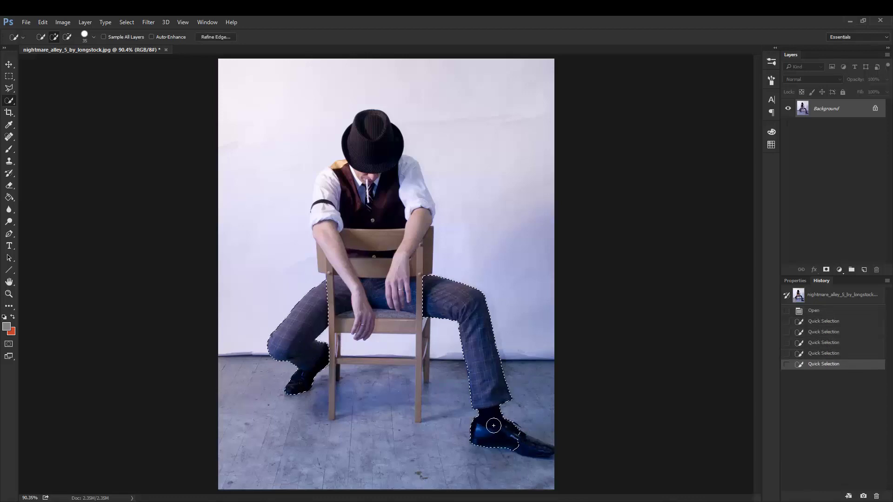
click(529, 446)
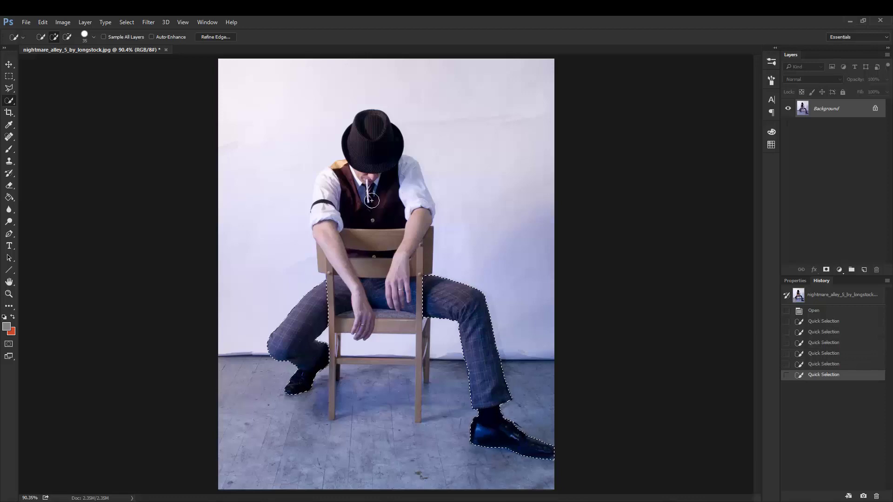
click(372, 201)
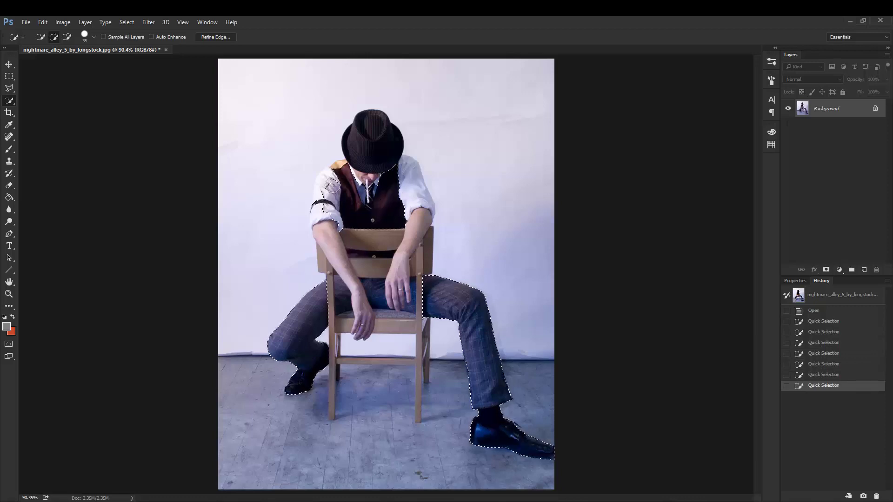
mouse_move(332, 185)
mouse_down()
mouse_move(329, 222)
mouse_move(359, 297)
mouse_move(405, 312)
mouse_up()
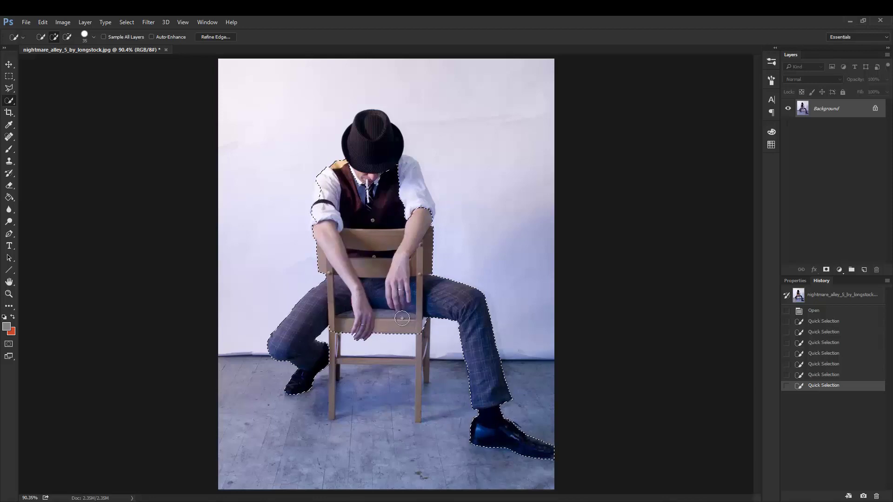
mouse_move(406, 273)
mouse_down()
mouse_move(421, 177)
mouse_move(388, 172)
mouse_move(382, 157)
mouse_move(378, 165)
mouse_up()
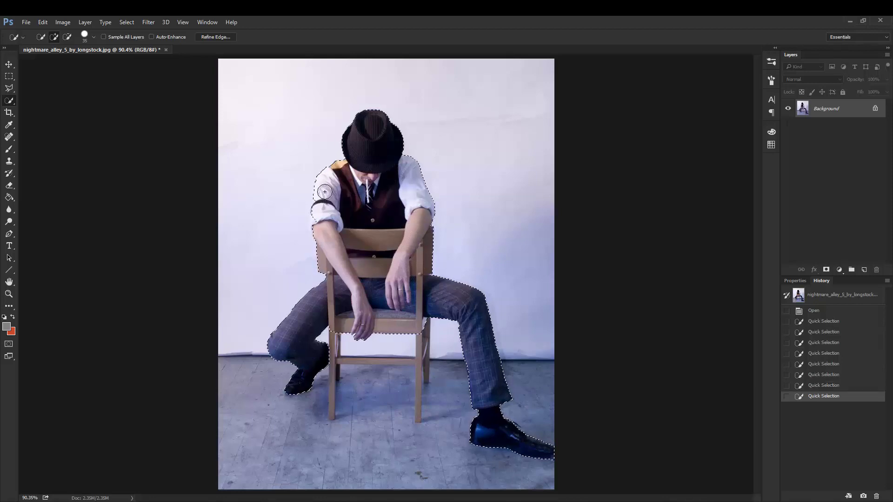
click(321, 223)
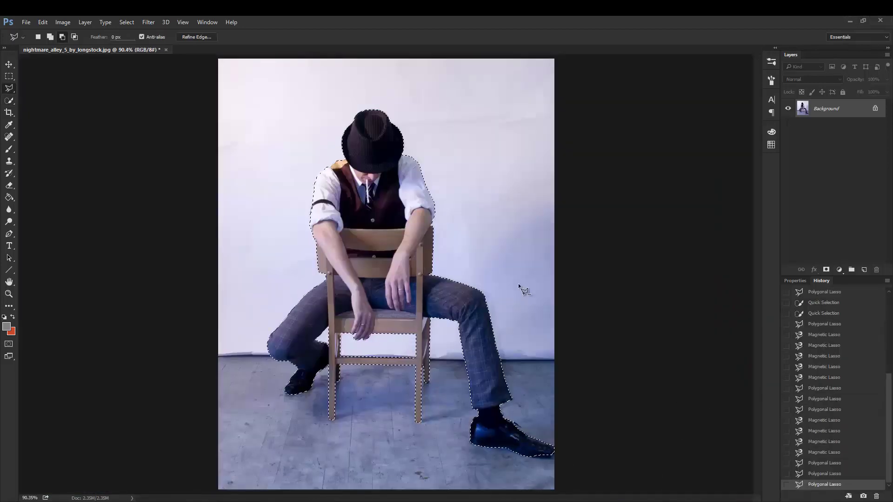
Refine the selection edge with Smooth 29, Contrast 10 and Shift Edge -16
right_click(381, 238)
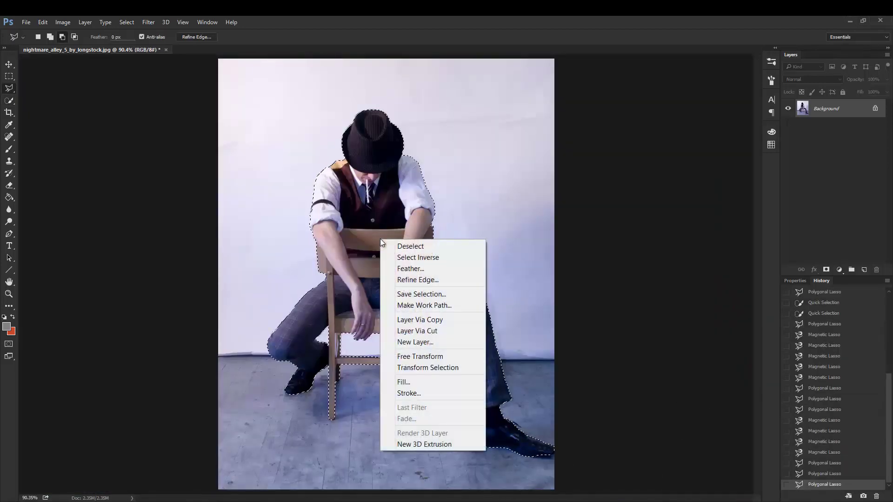
click(397, 279)
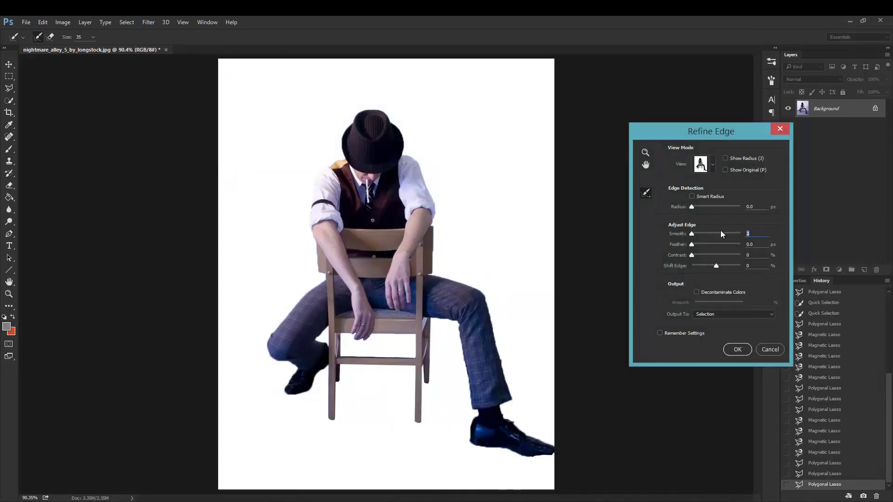
text(29)
text(8)
key(Tab)
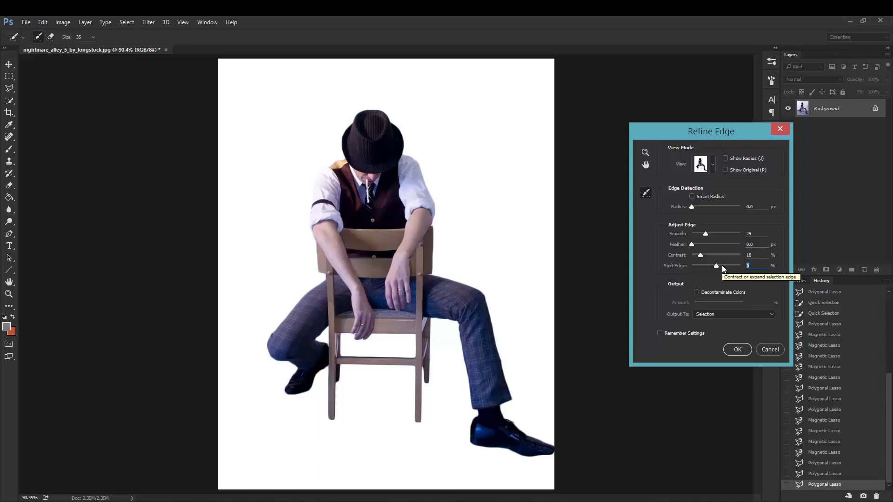
text(-16)
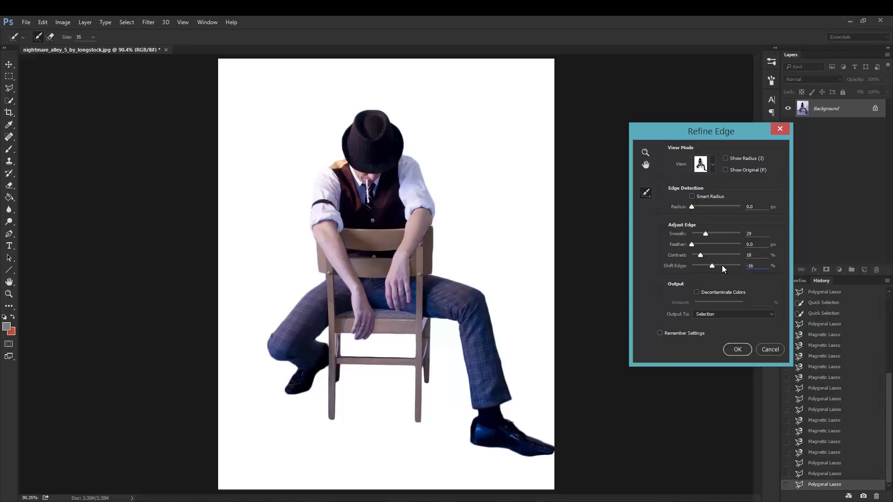
click(737, 350)
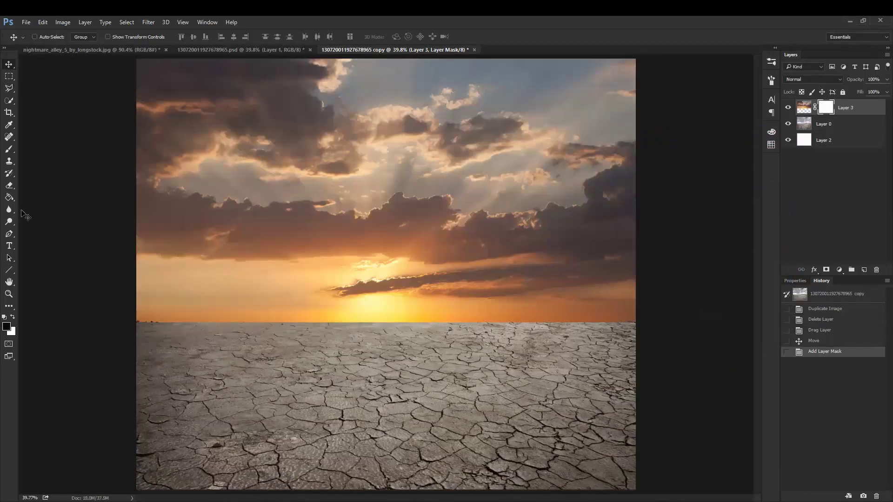
Load the Neutral Density gradient presets and choose Black To Transparent
right_click(12, 202)
click(33, 200)
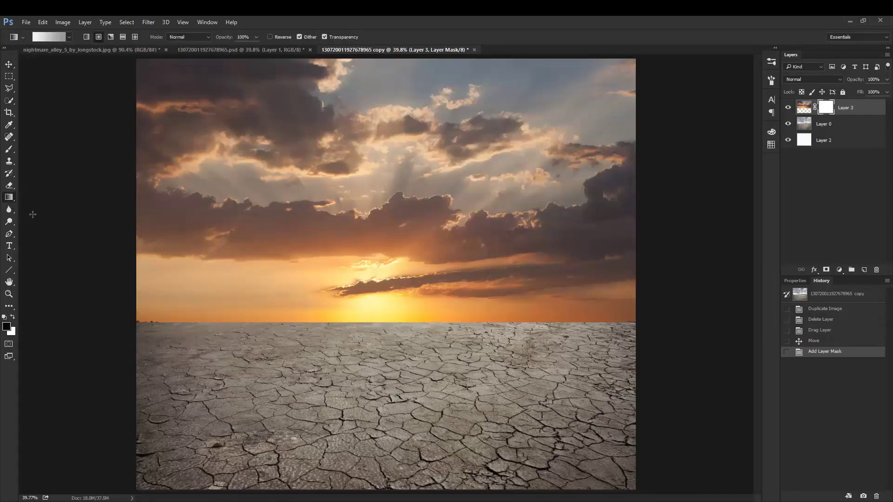
click(52, 38)
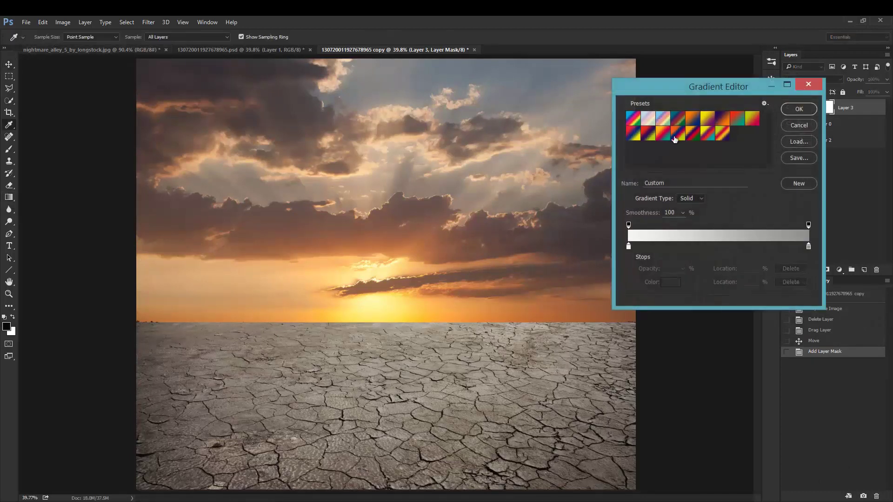
click(764, 104)
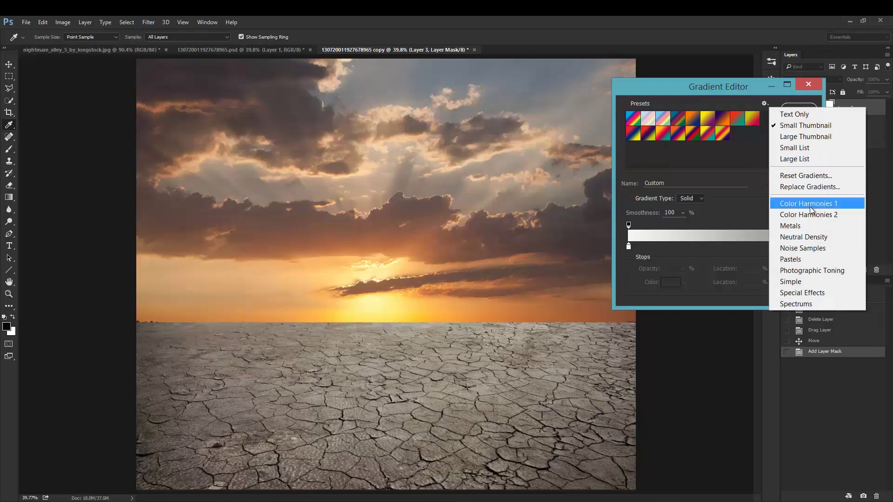
click(805, 236)
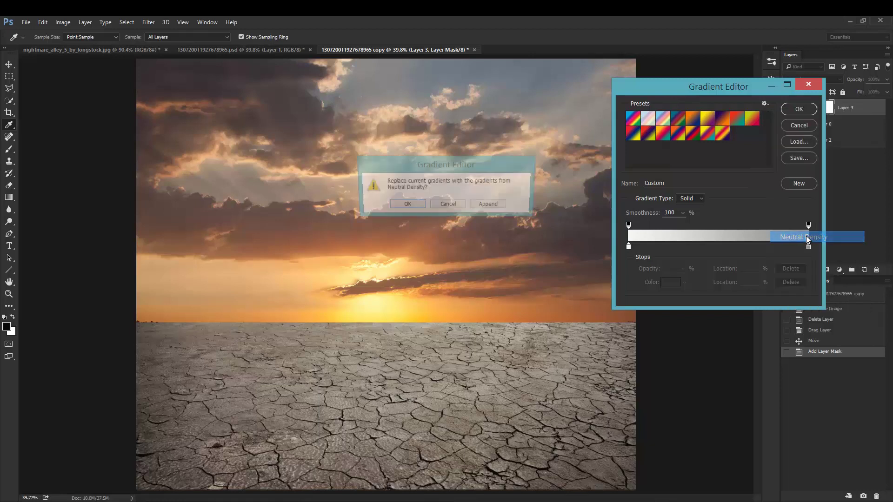
click(420, 207)
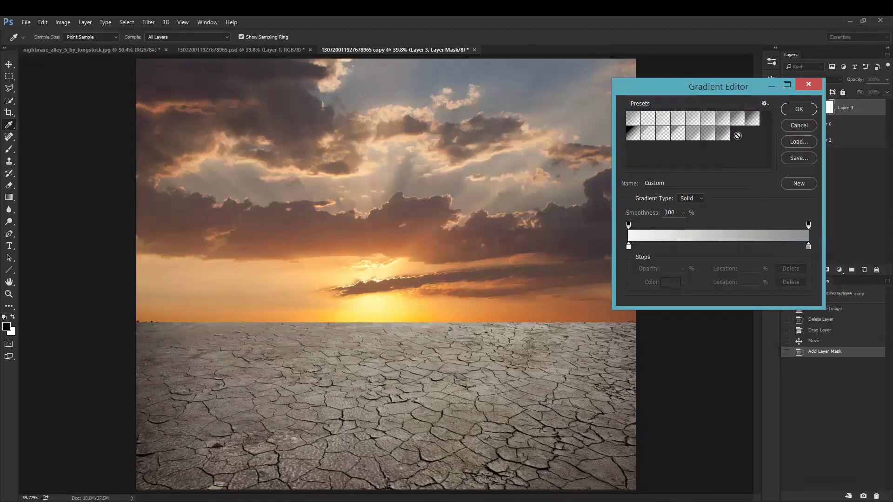
click(634, 135)
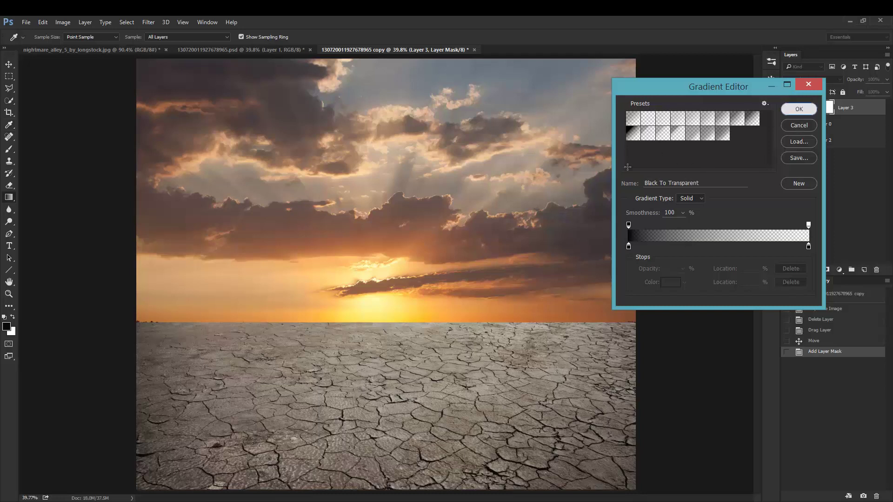
click(798, 109)
Drag gradients on the sky mask to reveal the horizon, mountains and water
drag(383, 338, 386, 204)
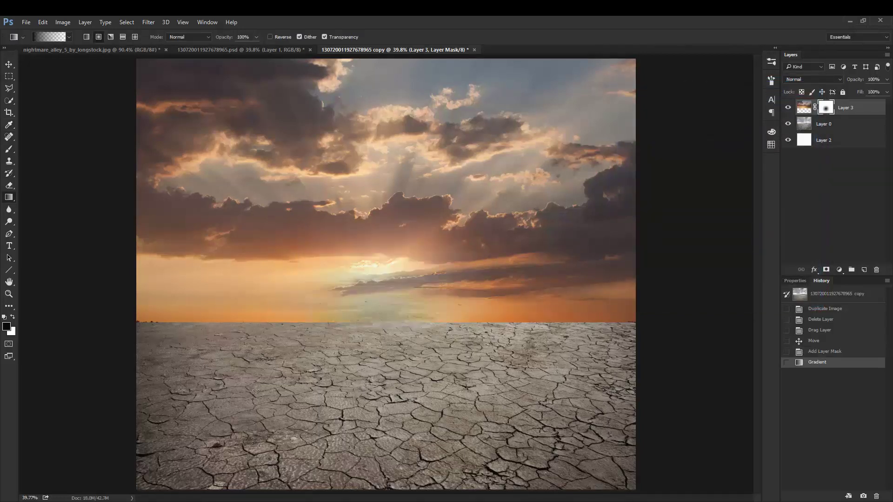
drag(206, 368, 214, 215)
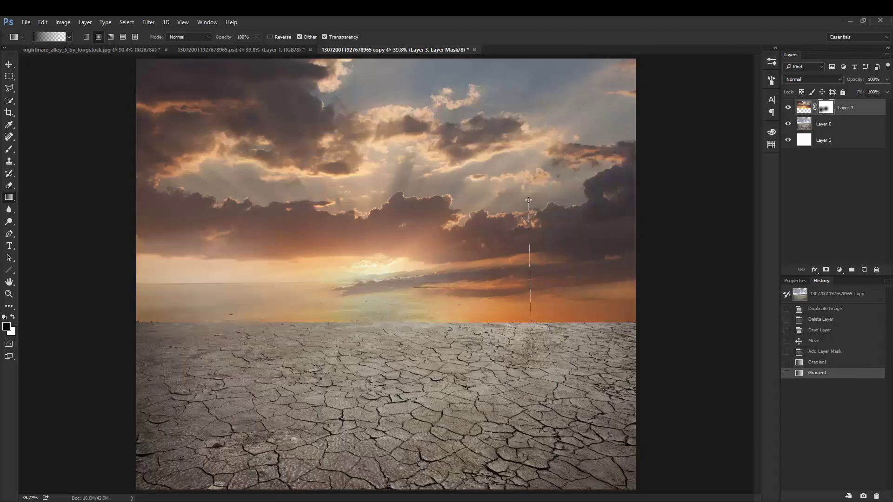
drag(511, 220, 509, 219)
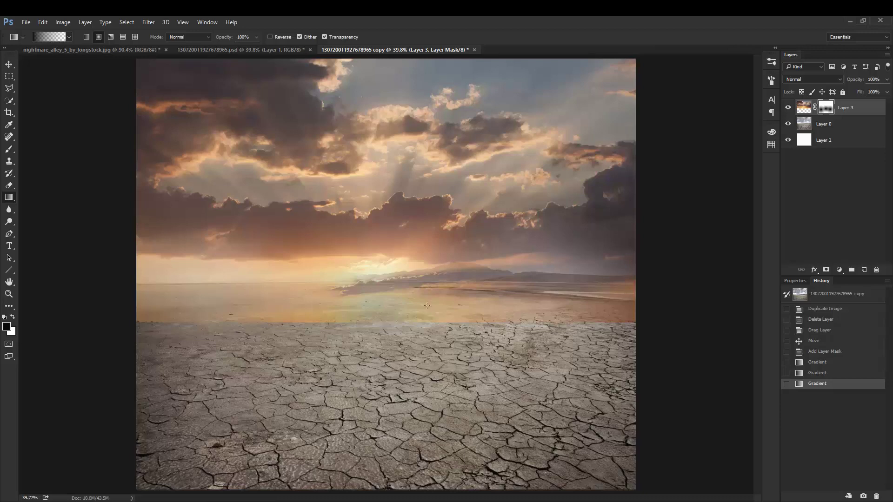
click(9, 151)
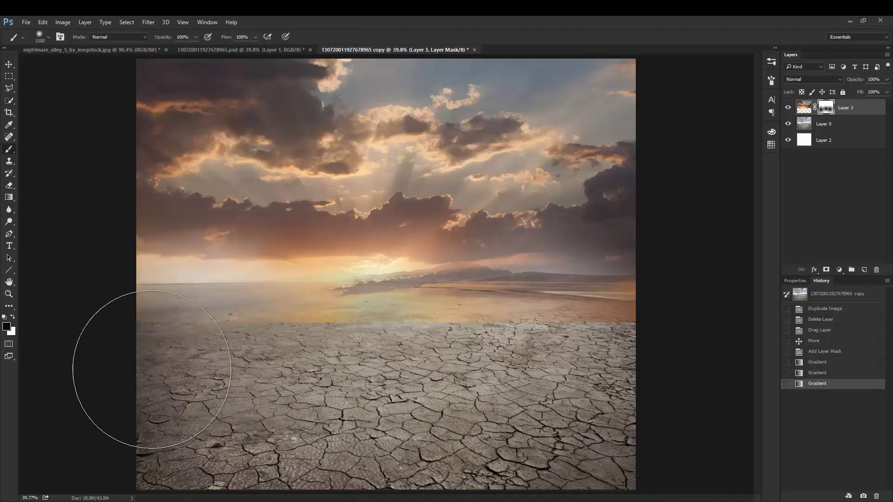
Add a mask to Layer 0, then undo a trial stroke on it
mouse_move(152, 369)
mouse_down()
mouse_move(356, 376)
mouse_move(611, 364)
mouse_up()
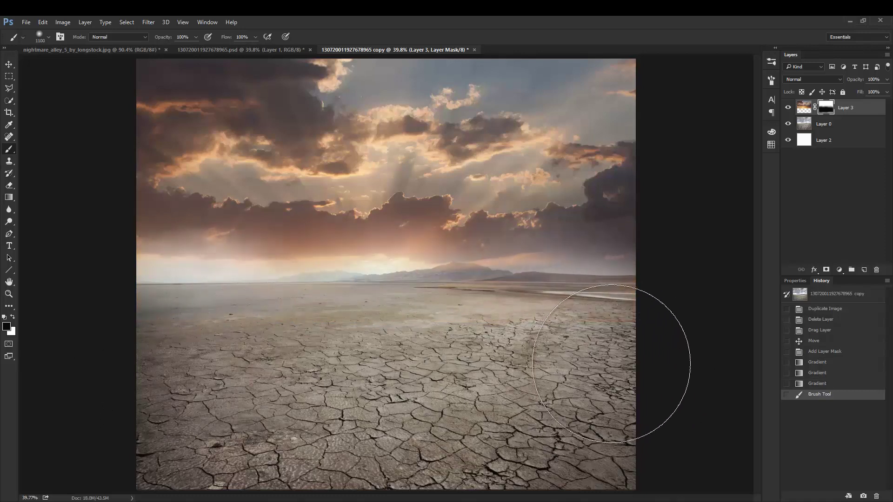
click(840, 131)
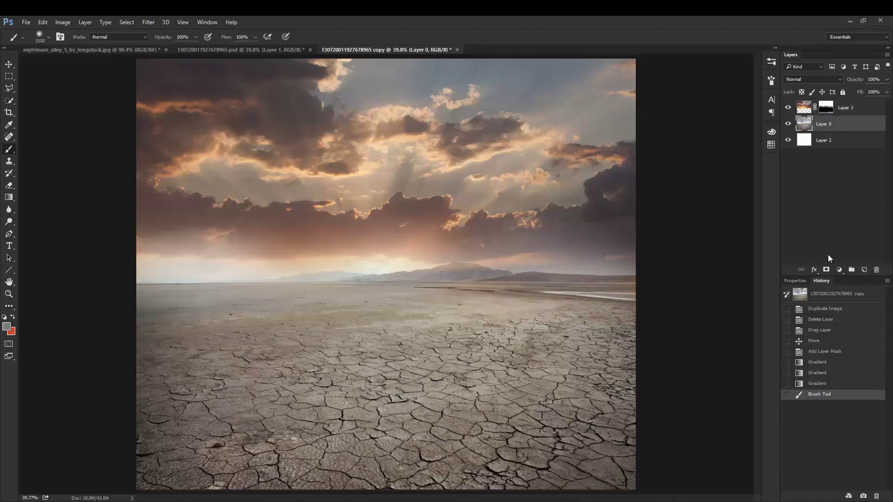
click(826, 270)
drag(419, 200, 458, 189)
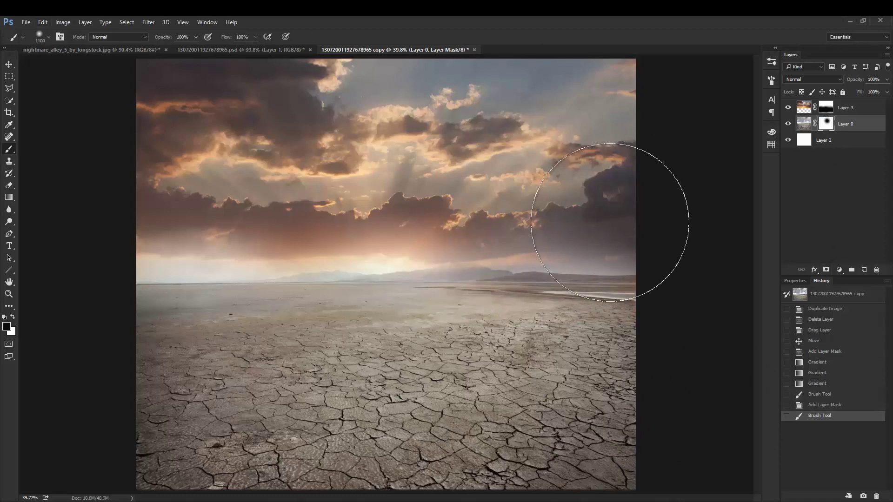
click(844, 406)
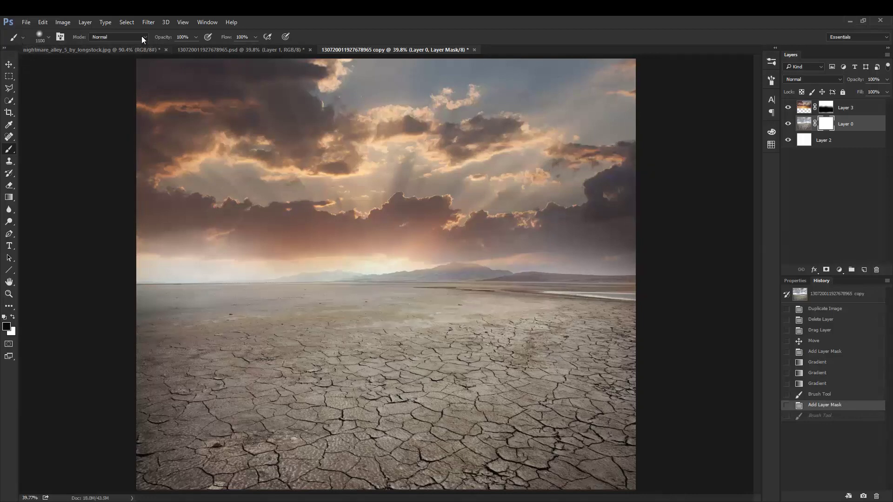
Lower brush opacity to 66% and paint haze along the left and right horizon
drag(164, 39, 149, 38)
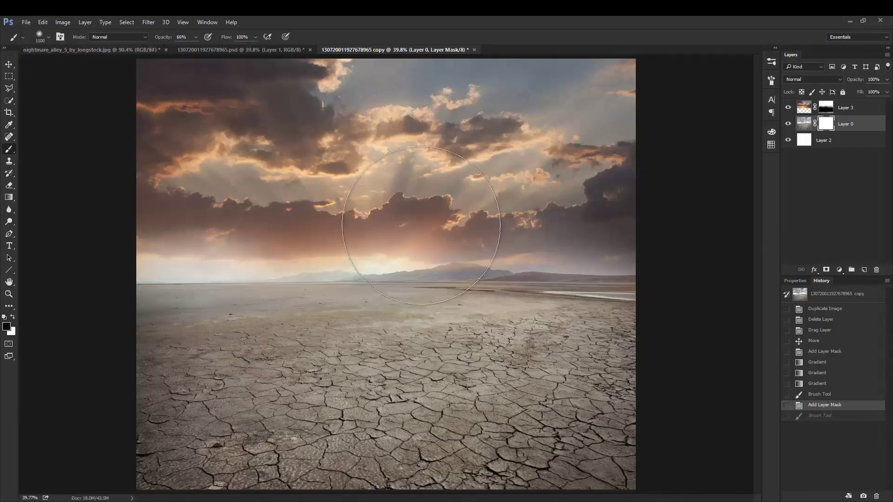
key(bracketleft)
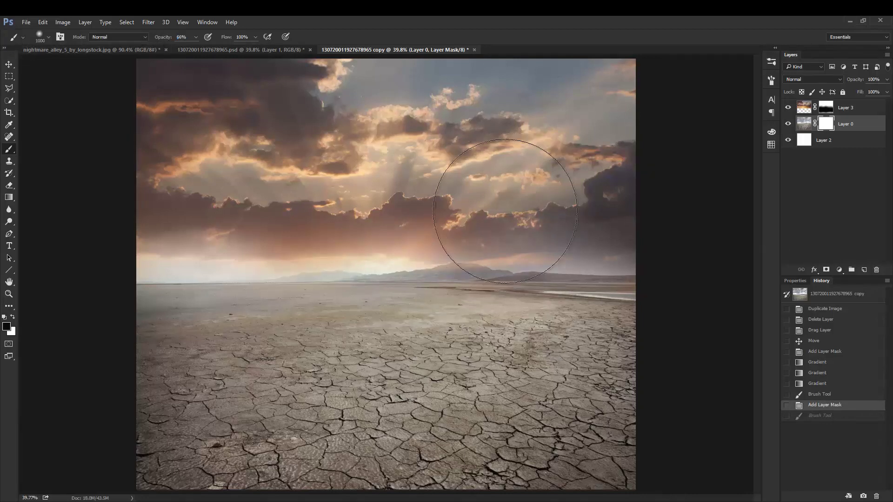
key(bracketleft)
key(bracketleft)
key(bracketleft)
drag(488, 222, 135, 218)
drag(545, 220, 501, 228)
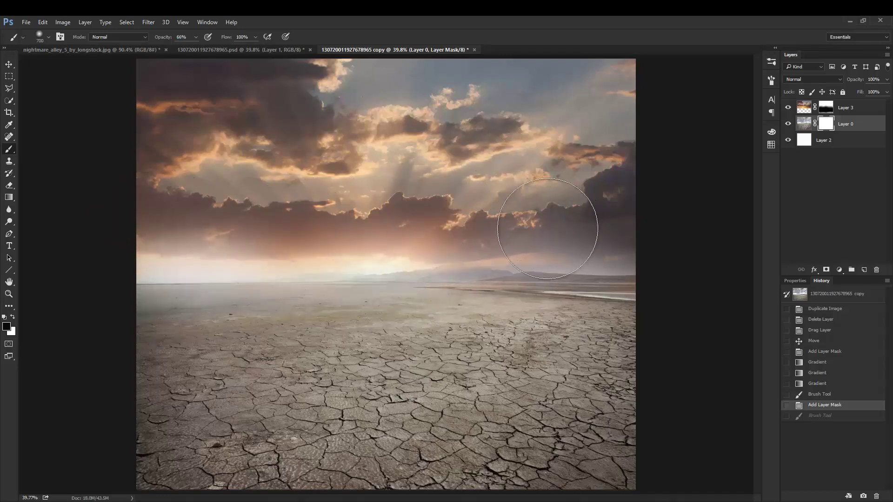
With a smaller brush, haze the distant hills and right horizon, redoing one stroke
key(bracketleft)
key(bracketleft)
key(bracketleft)
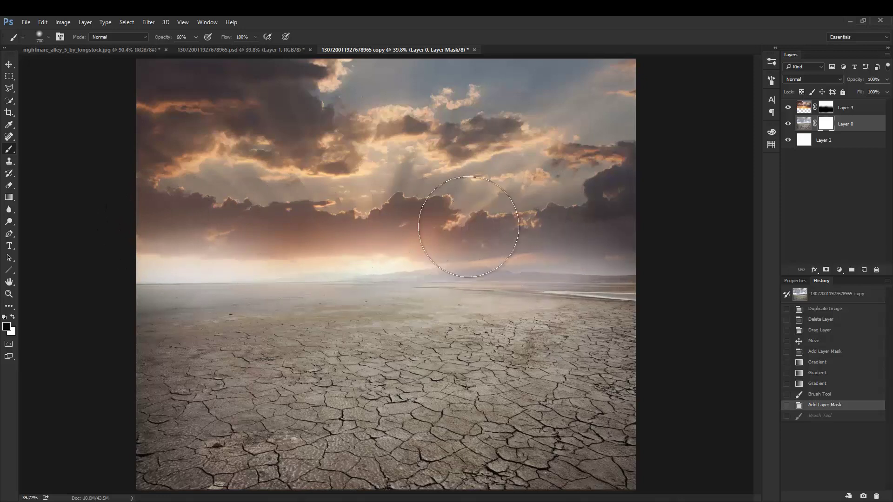
drag(418, 228, 413, 229)
key(bracketleft)
key(bracketleft)
key(bracketleft)
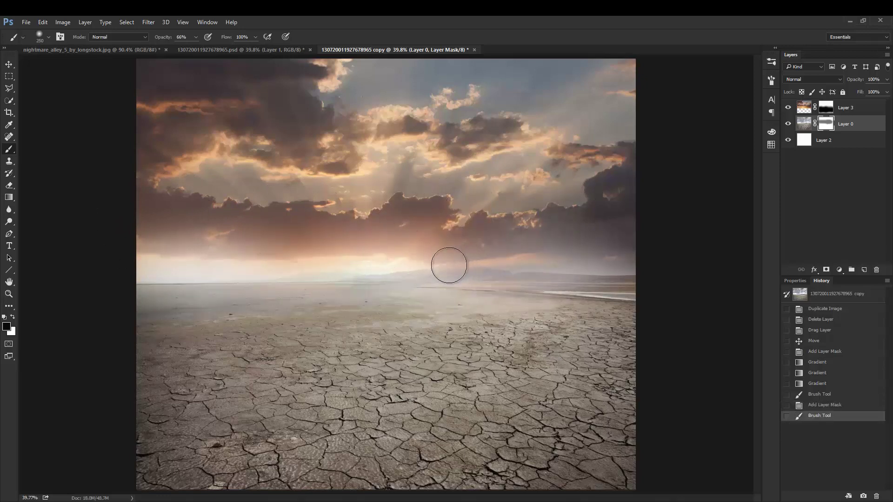
mouse_move(367, 264)
mouse_down()
mouse_move(616, 267)
mouse_move(558, 272)
mouse_up()
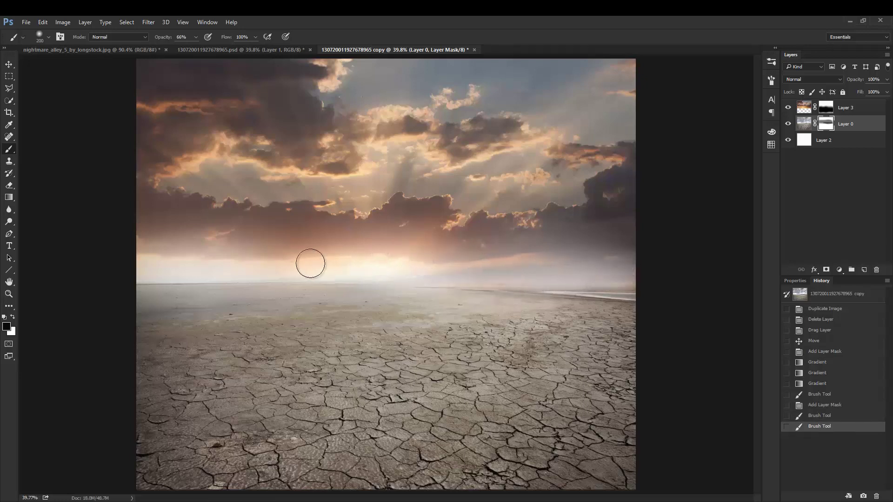
drag(303, 275, 348, 270)
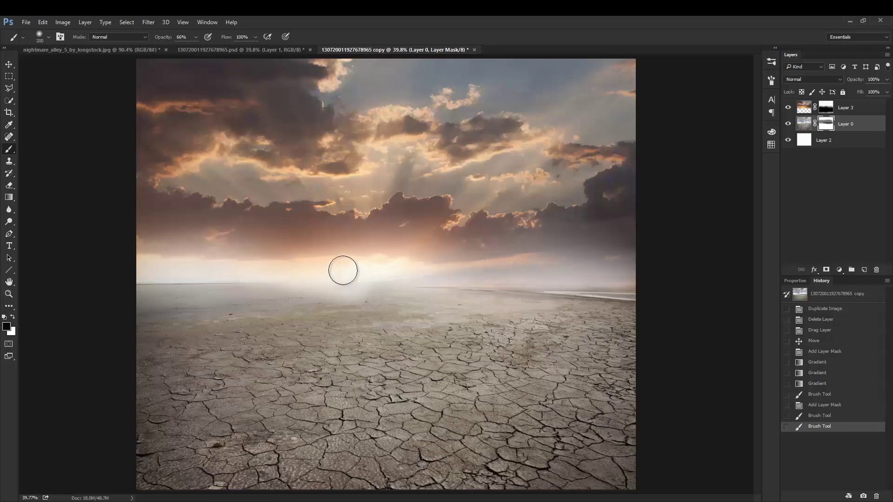
click(830, 428)
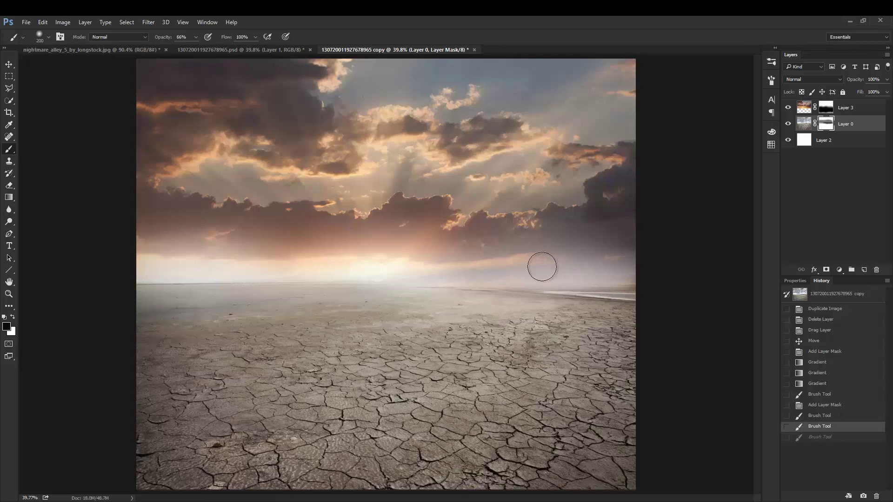
drag(514, 263, 624, 252)
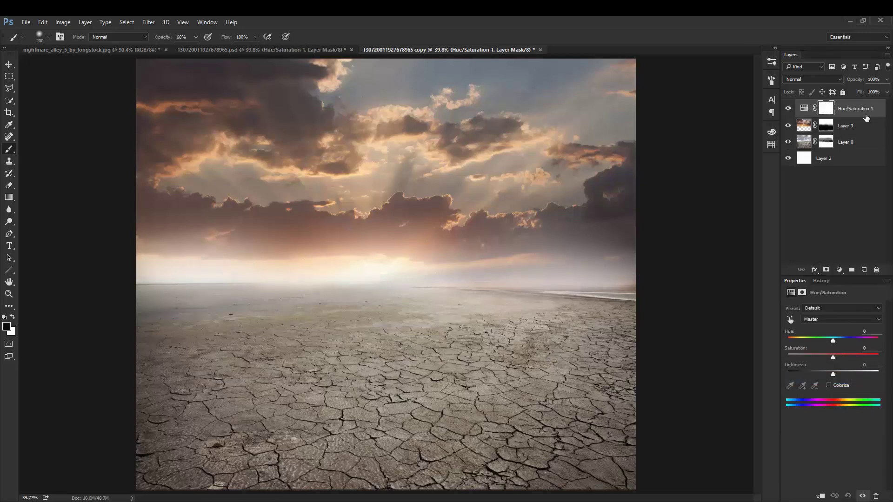
Clip the Hue/Saturation adjustment to the sky layer and add a new empty layer
click(821, 496)
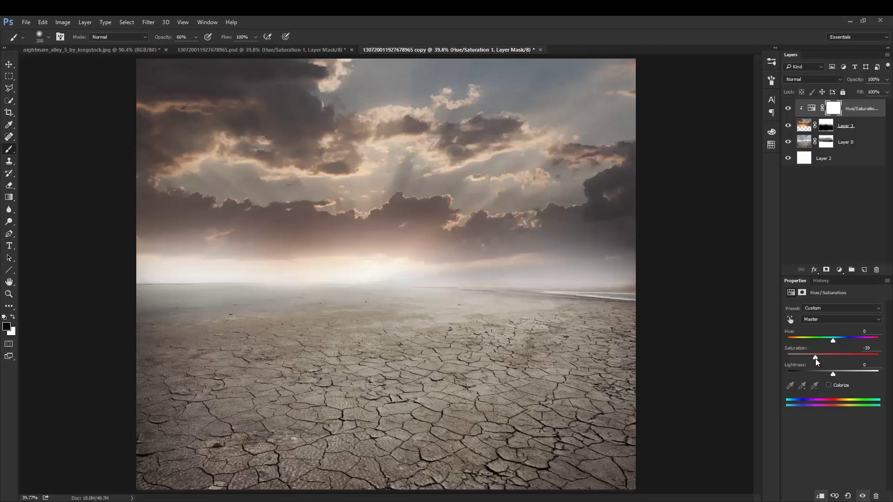
click(821, 281)
Paint soft mist at 25% opacity over the horizon centre and right side
click(863, 270)
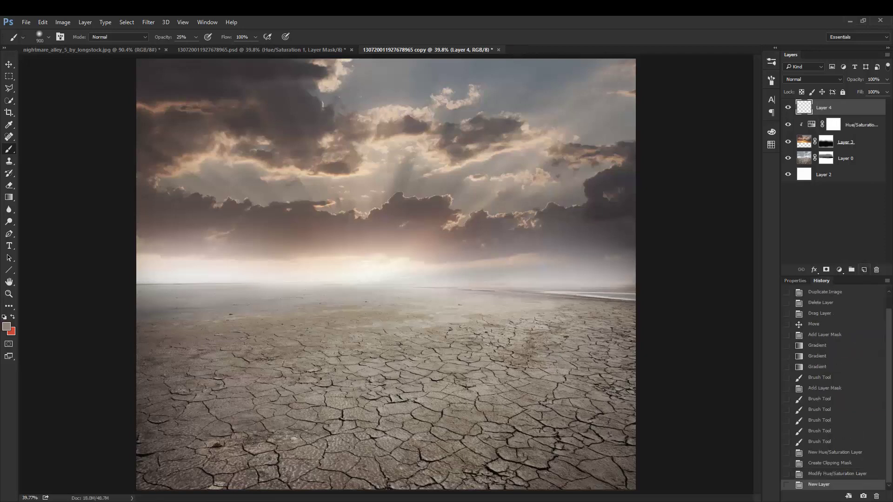
key(2)
key(5)
key(bracketright)
key(bracketright)
key(bracketright)
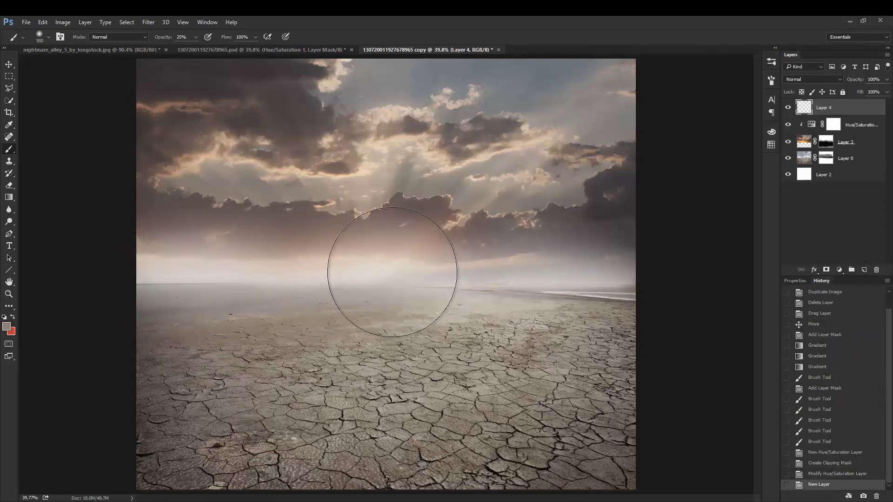
drag(391, 279, 460, 279)
key(bracketleft)
key(bracketleft)
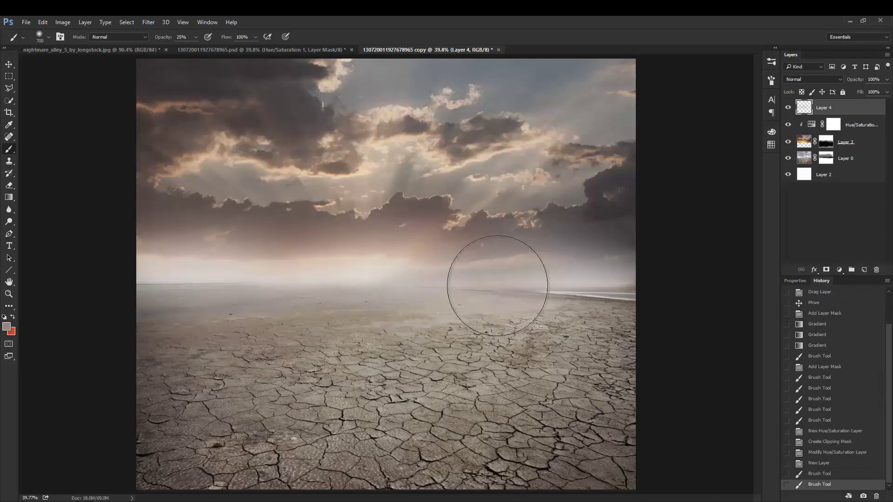
key(bracketleft)
drag(613, 284, 600, 285)
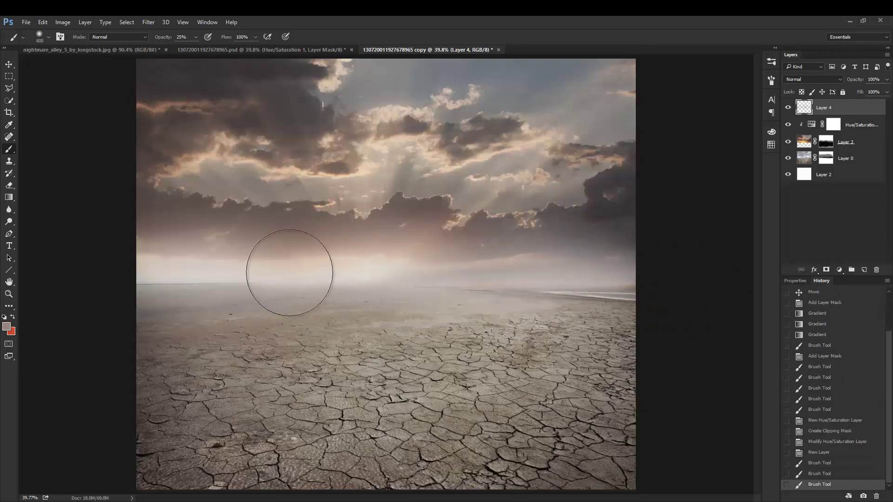
Lighten the haze along the horizon and centre, undoing the final mist stroke
key(bracketleft)
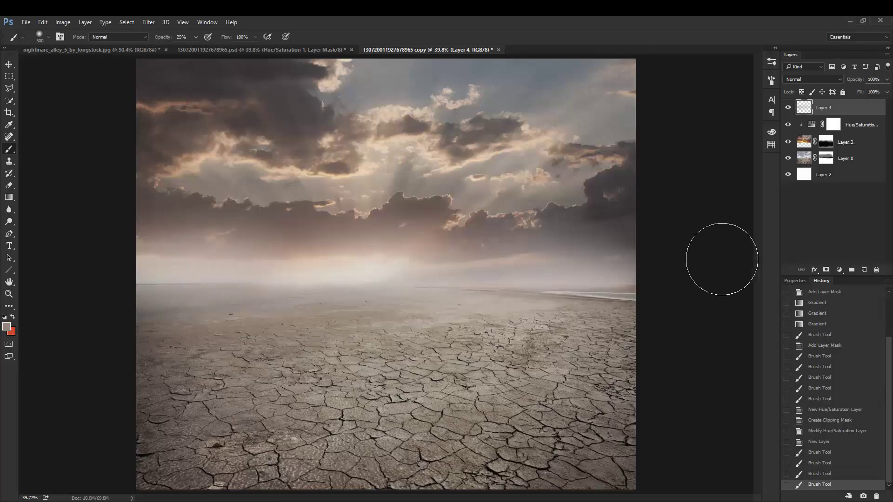
drag(721, 259, 470, 261)
drag(337, 257, 365, 273)
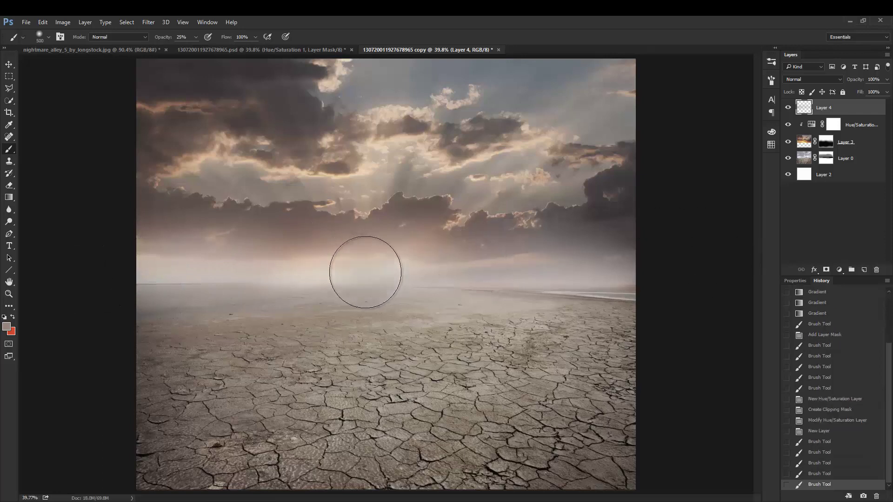
key(bracketright)
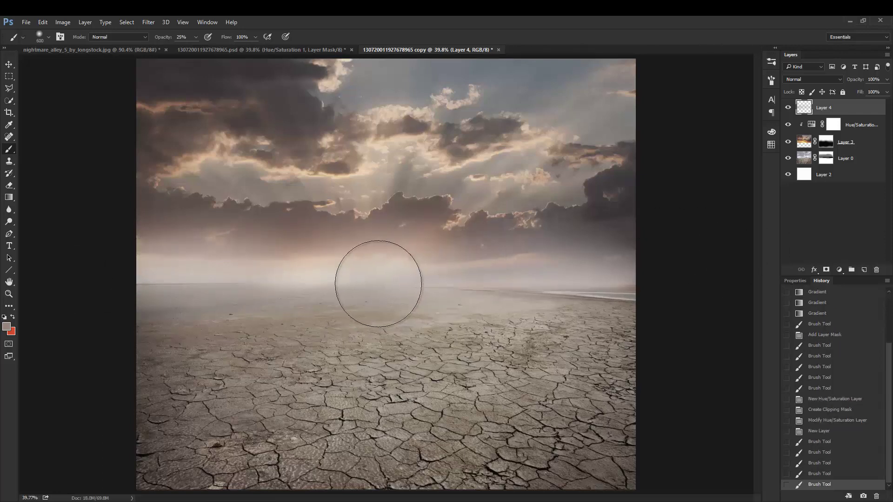
click(390, 298)
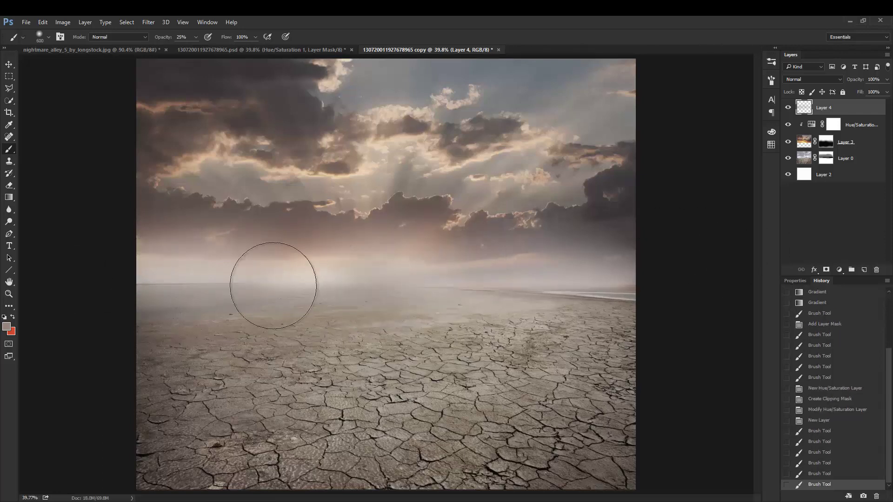
click(827, 476)
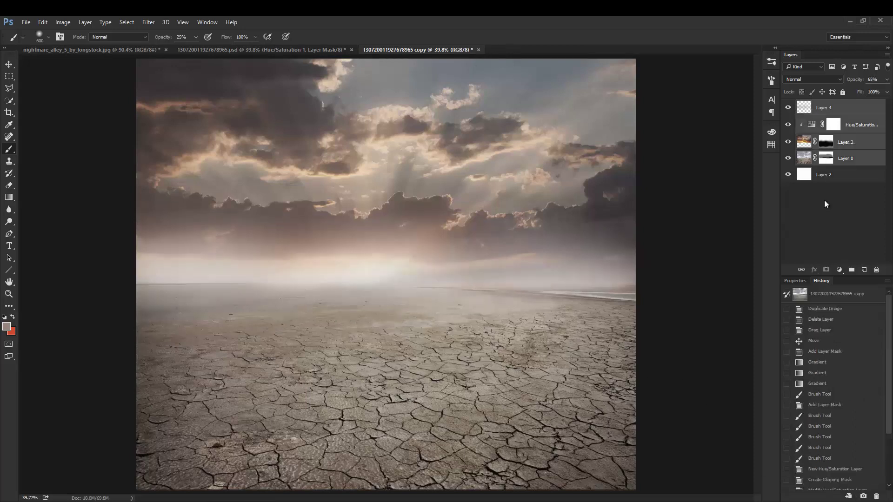
Group the background layers as BG and return to the nightmare_alley photo
key(ctrl+g)
double_click(829, 107)
text(BG)
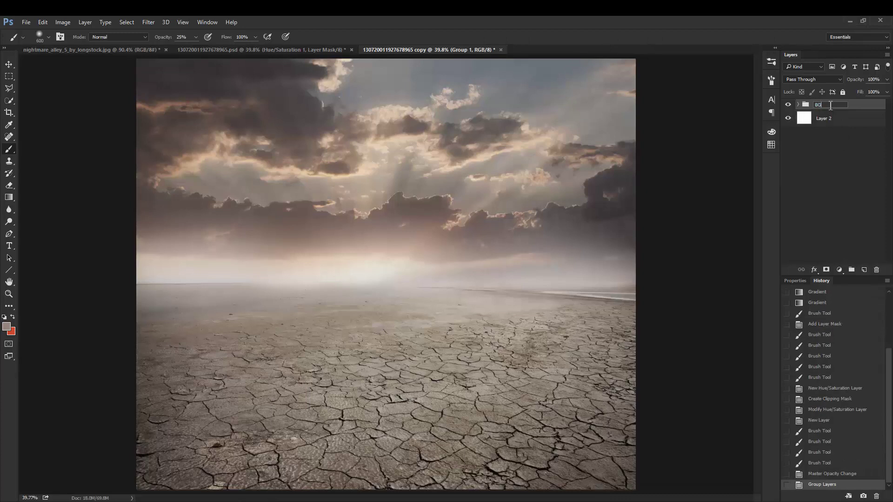
key(Return)
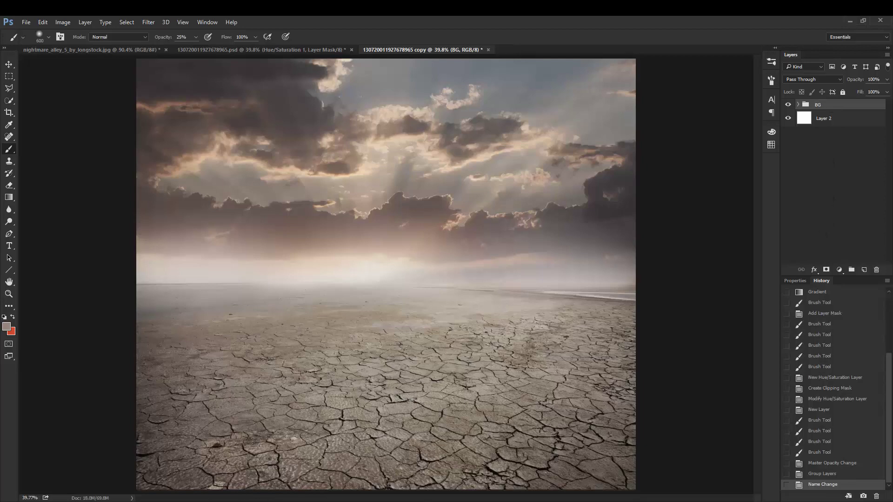
key(ctrl+Tab)
Move the selected man and chair into the desert scene at lower left
key(v)
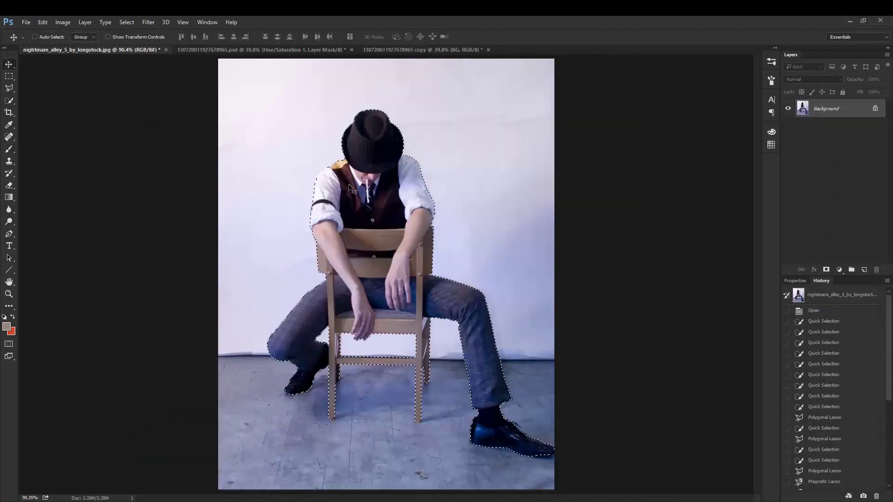
mouse_move(350, 186)
mouse_down()
mouse_move(270, 70)
mouse_move(384, 50)
mouse_move(359, 208)
mouse_up()
mouse_move(361, 209)
mouse_down()
mouse_move(244, 320)
mouse_move(265, 328)
mouse_up()
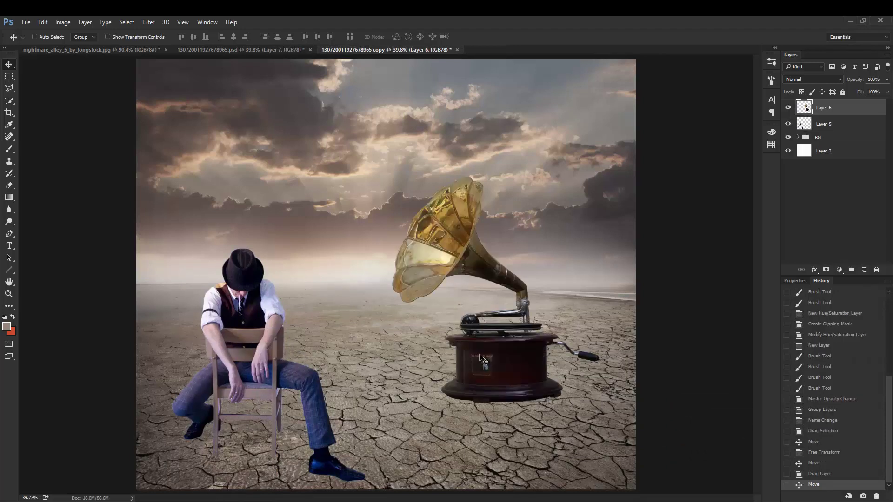
Place the gramophone on the desert at right and scale it down
mouse_move(495, 350)
mouse_down()
mouse_move(508, 381)
mouse_move(502, 372)
mouse_up()
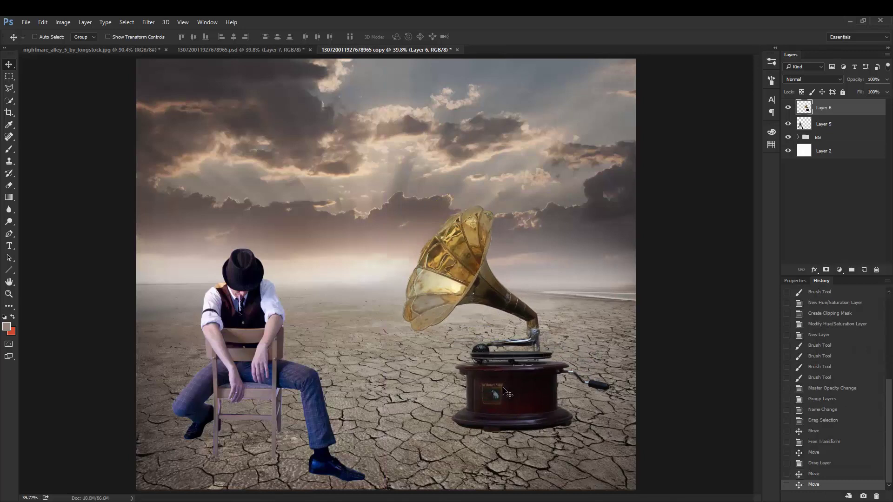
key(ctrl+t)
drag(402, 204, 451, 253)
drag(514, 391, 473, 393)
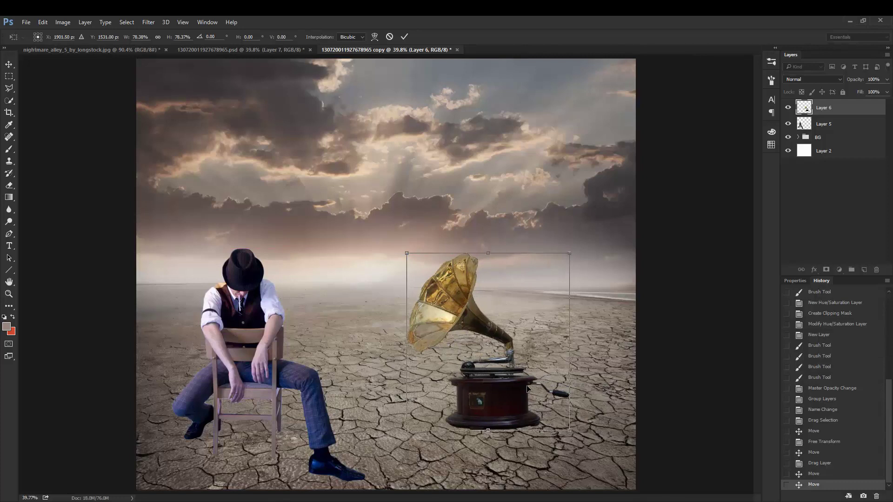
key(Return)
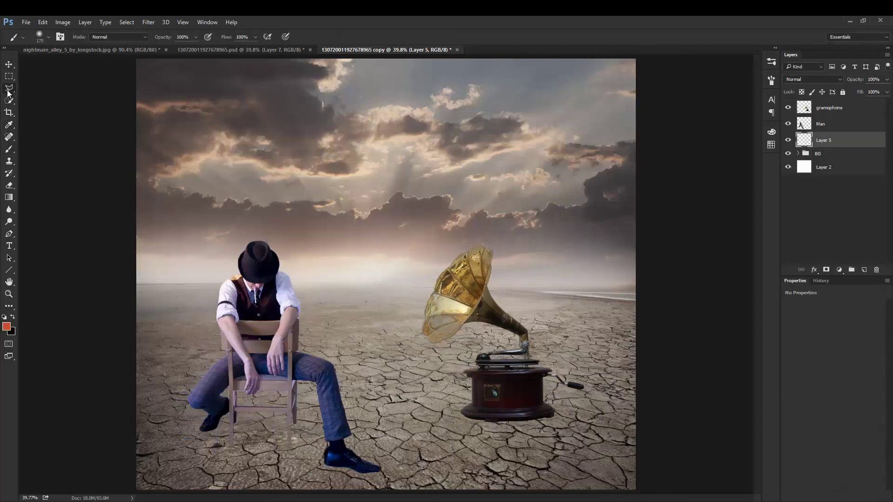
Outline the cast-shadow shape beneath the chair and around the shoe
click(9, 88)
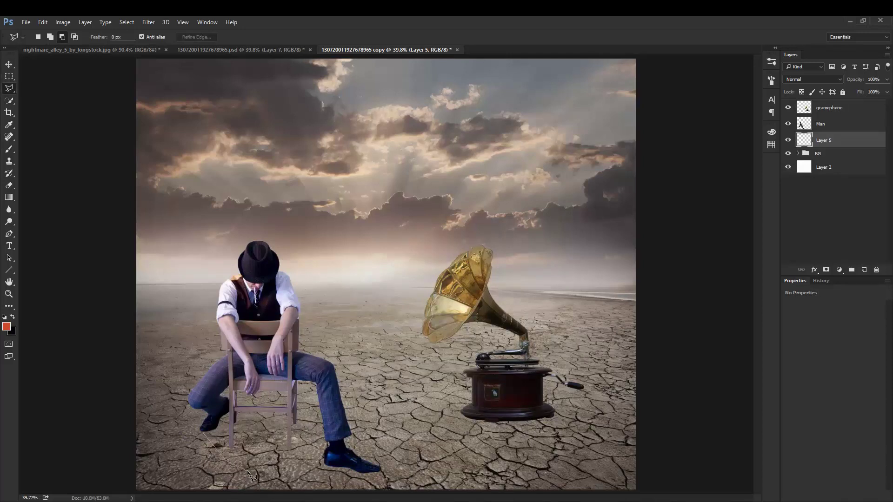
mouse_move(274, 485)
mouse_down()
mouse_move(328, 495)
mouse_move(400, 491)
mouse_move(384, 481)
mouse_up()
mouse_move(385, 476)
mouse_down()
mouse_move(342, 462)
mouse_move(331, 432)
mouse_up()
click(233, 410)
click(205, 428)
click(205, 432)
Fill the shadow selection with black and deselect it
click(9, 199)
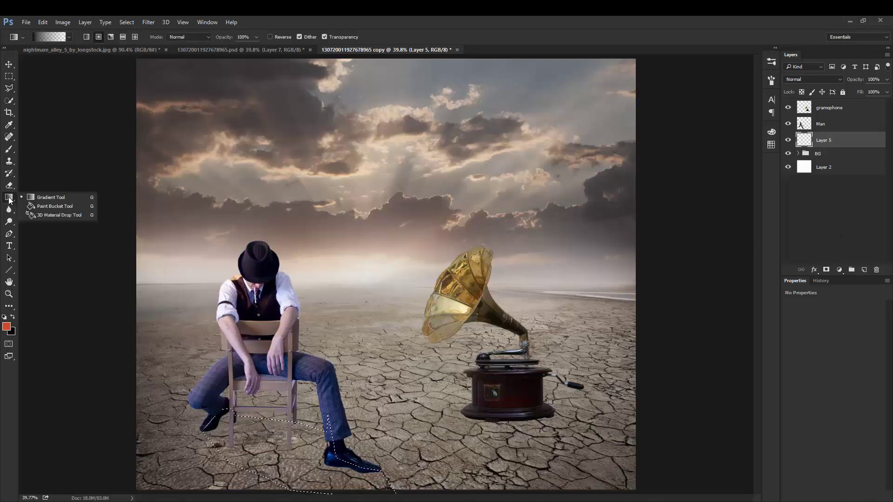
click(39, 206)
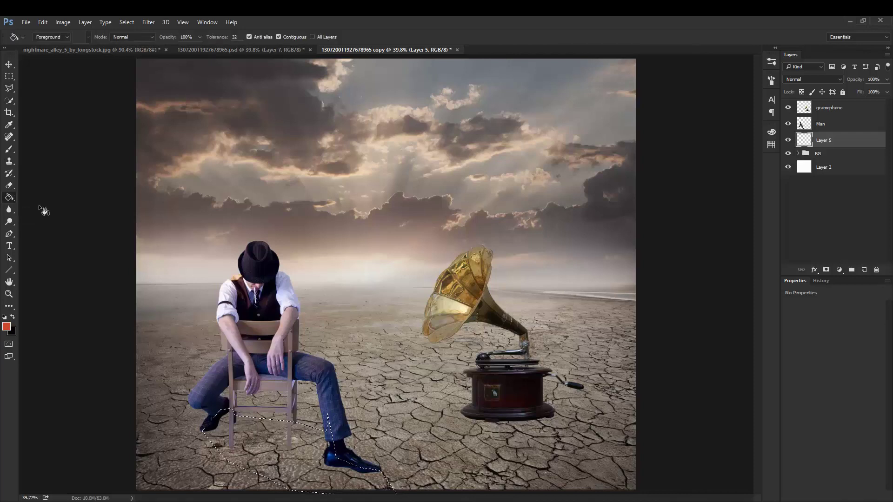
key(x)
click(257, 459)
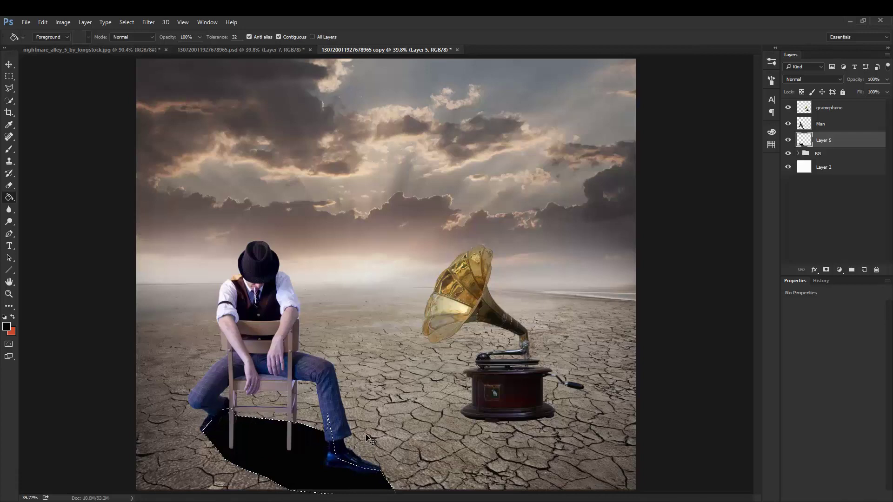
key(ctrl+d)
click(8, 149)
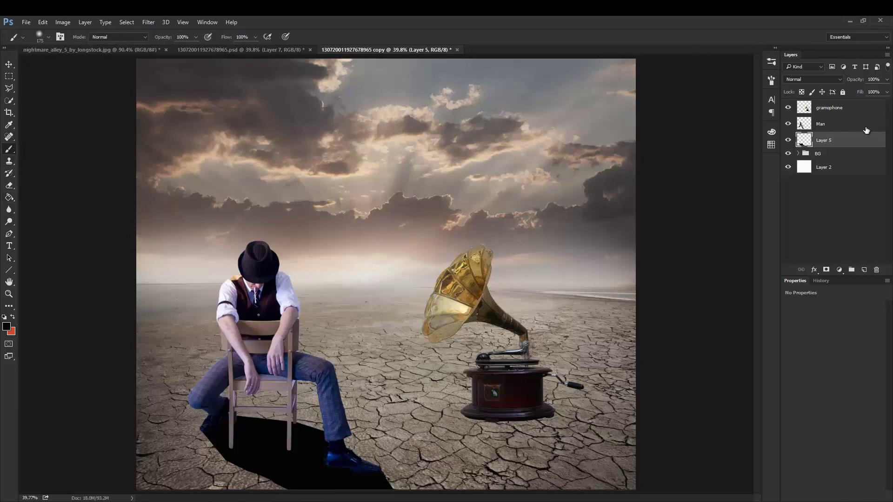
Lower the shadow layer's opacity to about 73% and add a layer mask
drag(855, 82, 843, 81)
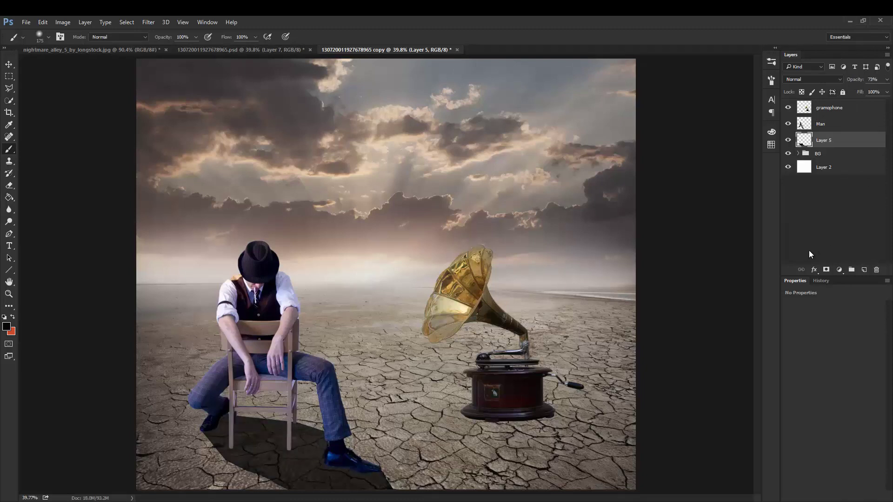
click(826, 271)
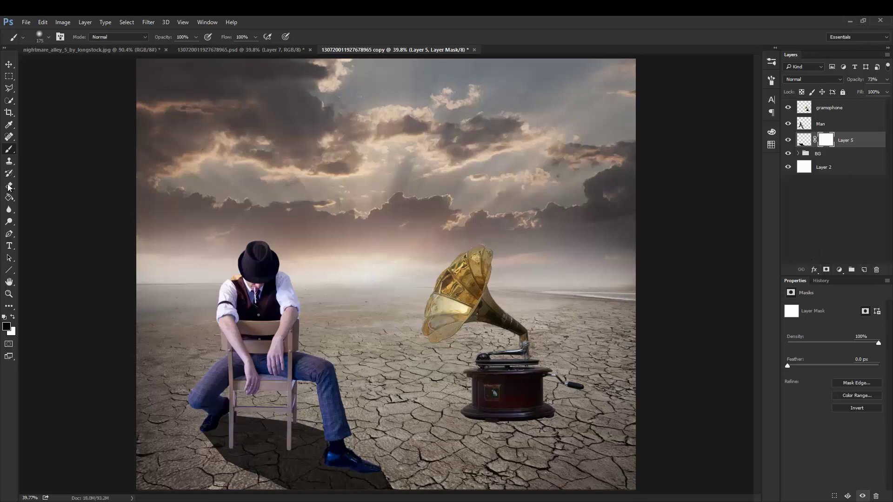
right_click(10, 206)
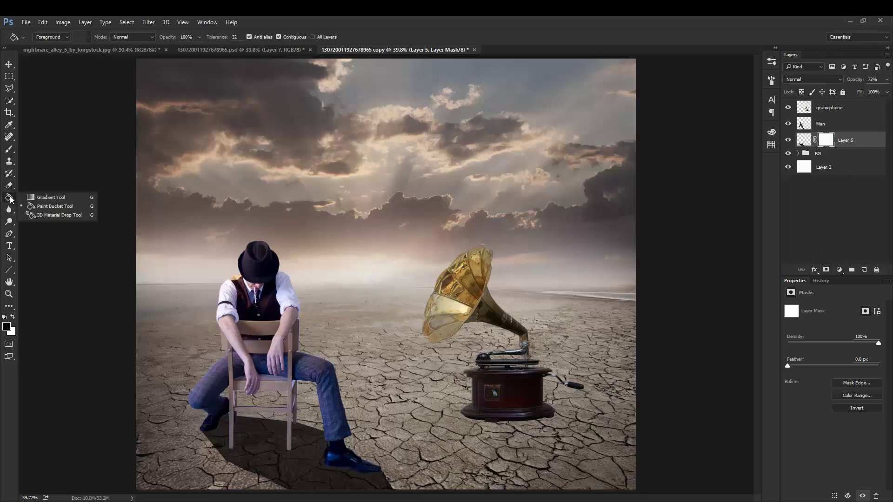
click(47, 196)
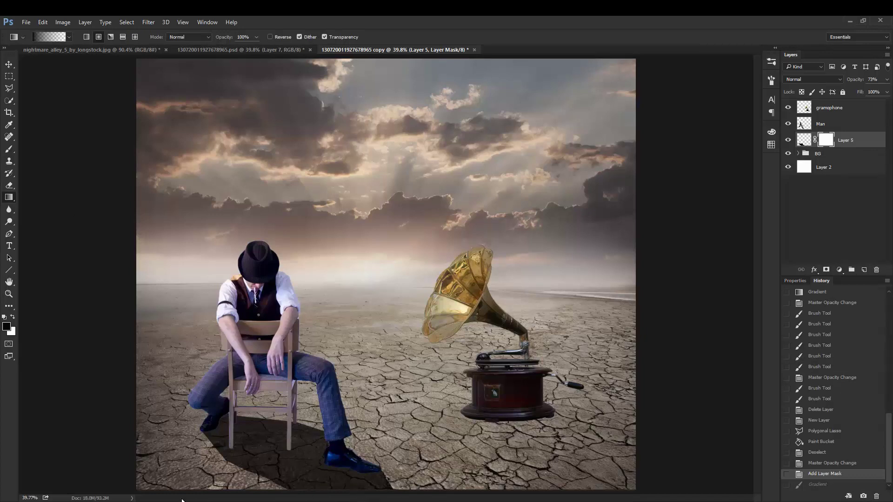
Drag gradients across the shadow mask to fade it out under the chair
drag(215, 481, 257, 477)
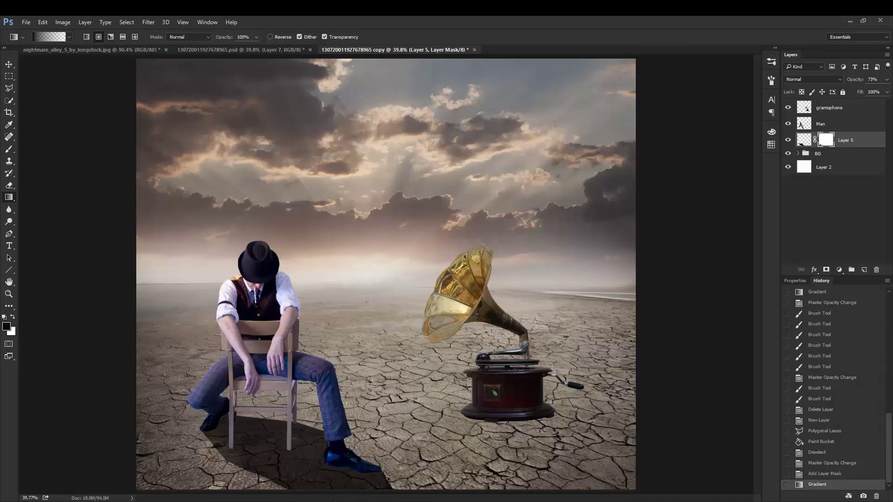
drag(317, 486, 275, 439)
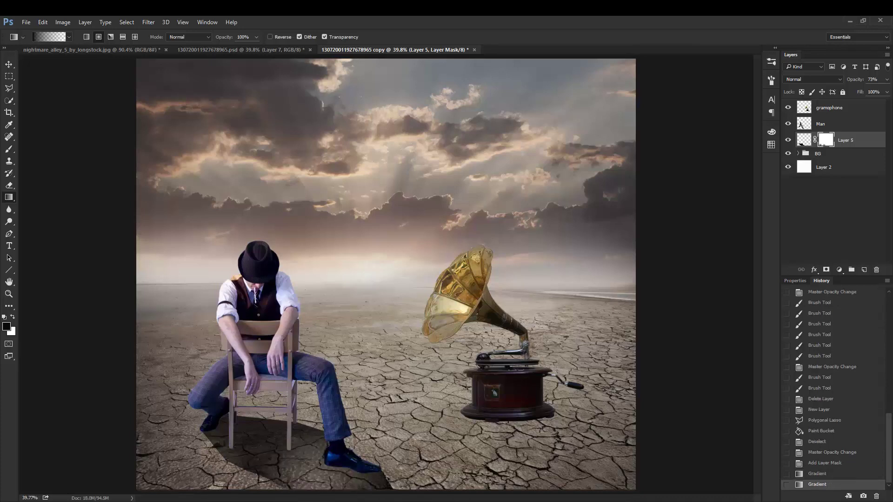
mouse_move(379, 487)
mouse_down()
mouse_move(358, 485)
mouse_move(378, 487)
mouse_up()
drag(251, 440, 213, 460)
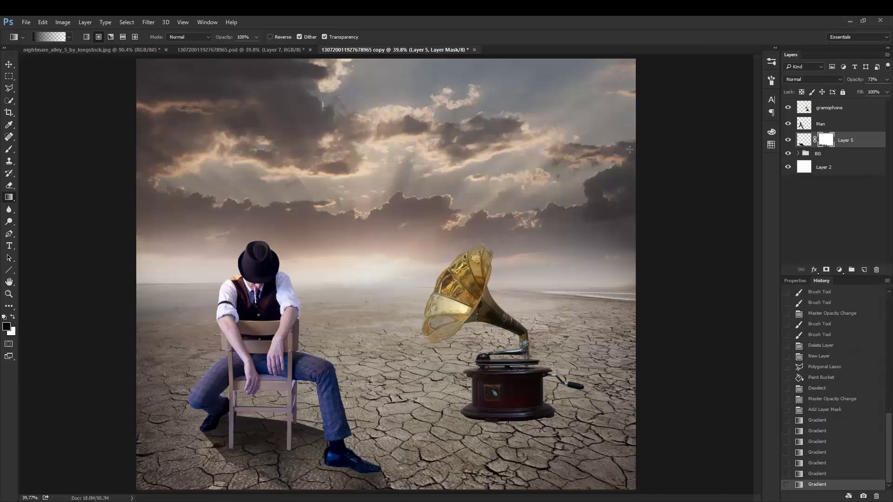
click(14, 150)
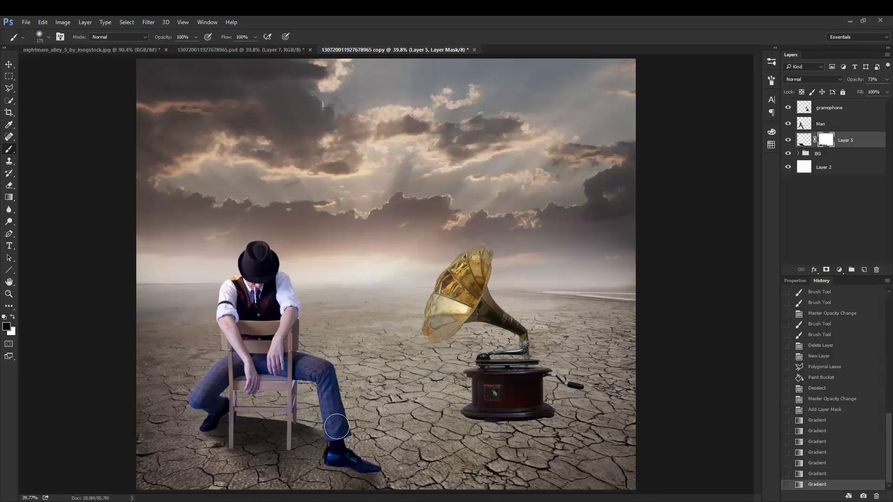
Mask out the shadow around the man's leg and chair, painting some back near the shoes
drag(333, 418, 276, 410)
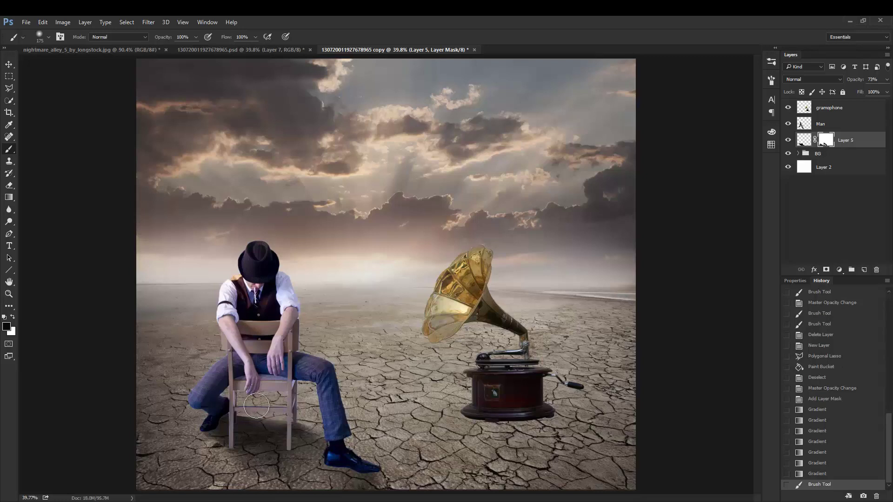
drag(235, 405, 298, 409)
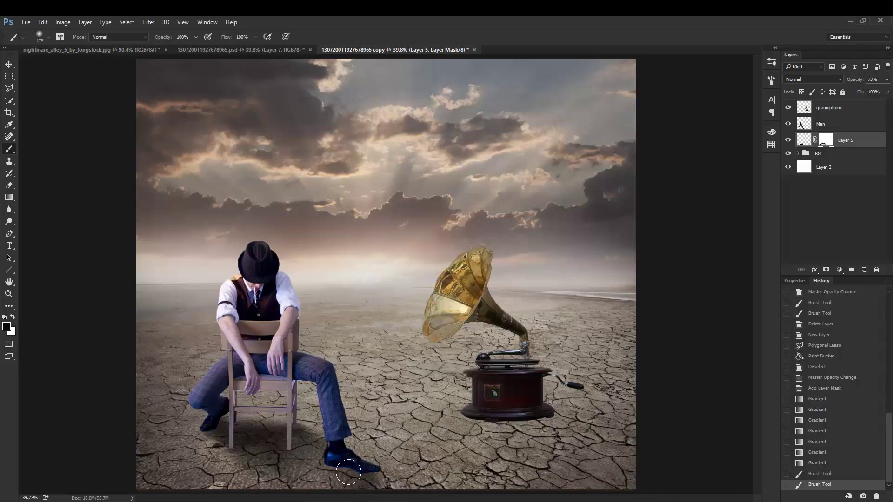
key(x)
drag(354, 472, 350, 466)
drag(346, 465, 325, 468)
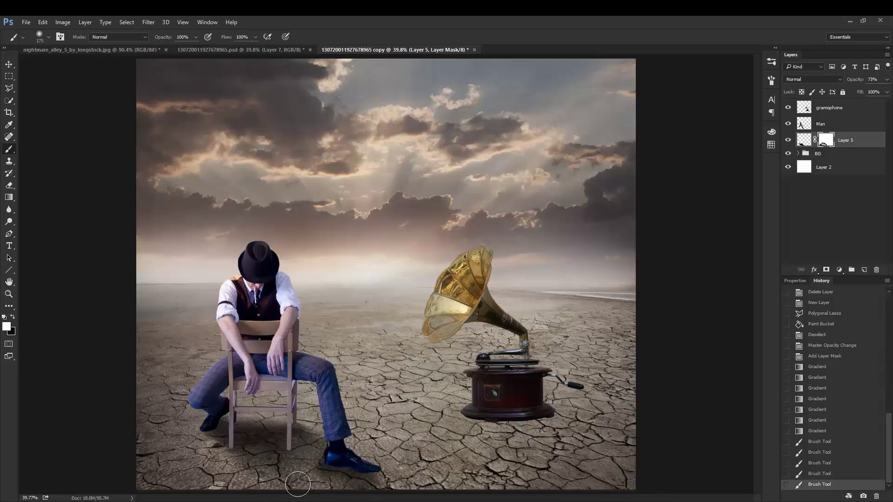
drag(297, 479, 332, 467)
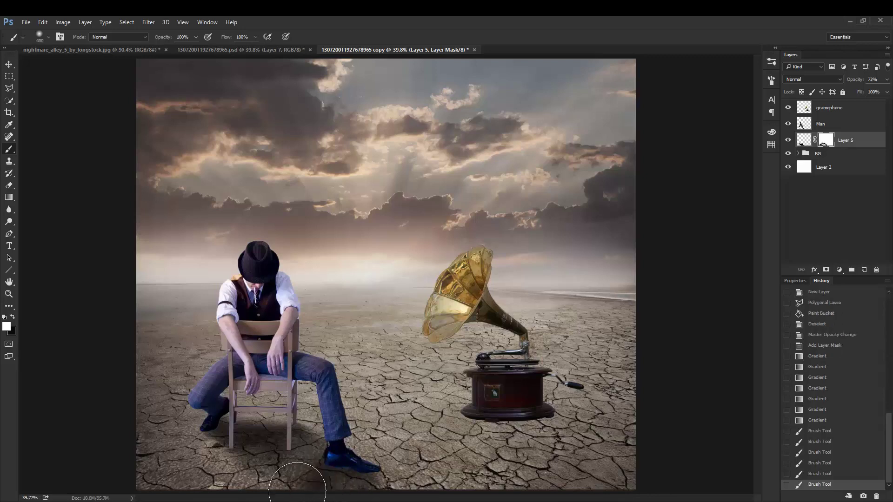
Soften the shadow along the bottom edge with a larger, lower-opacity black brush
key(bracketright)
key(bracketright)
key(bracketright)
drag(170, 39, 132, 39)
key(x)
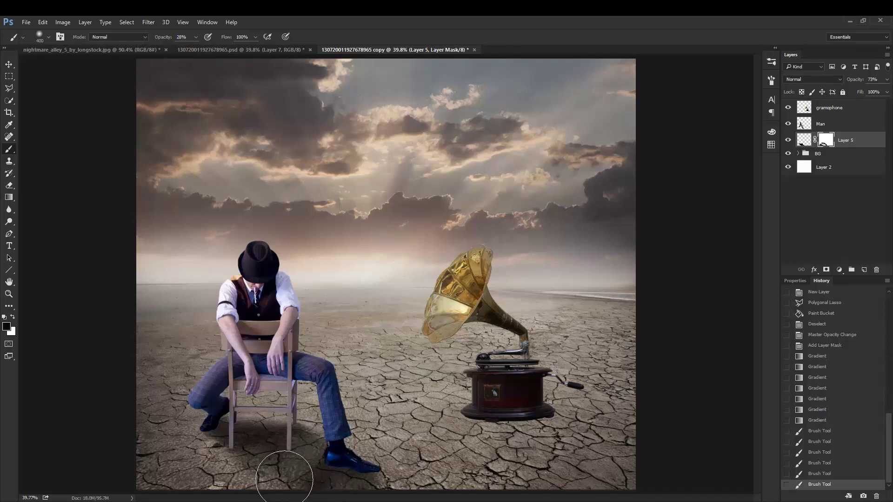
key(bracketleft)
key(bracketleft)
key(bracketleft)
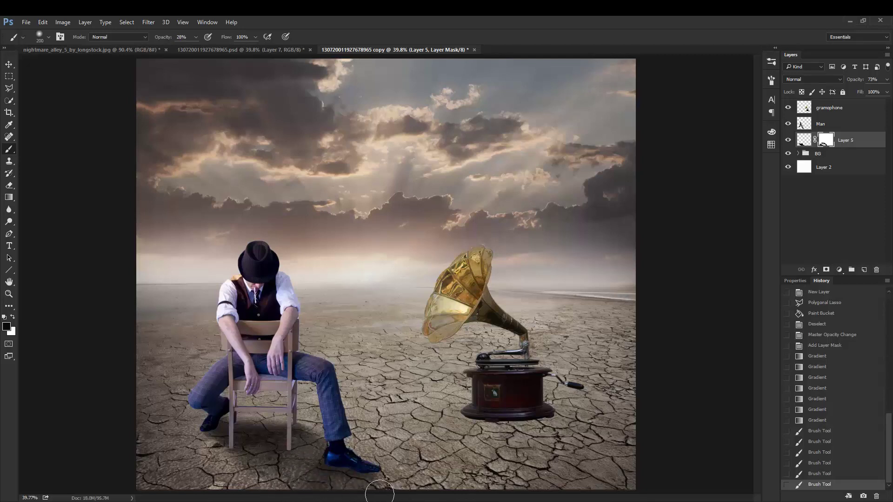
drag(388, 486, 353, 496)
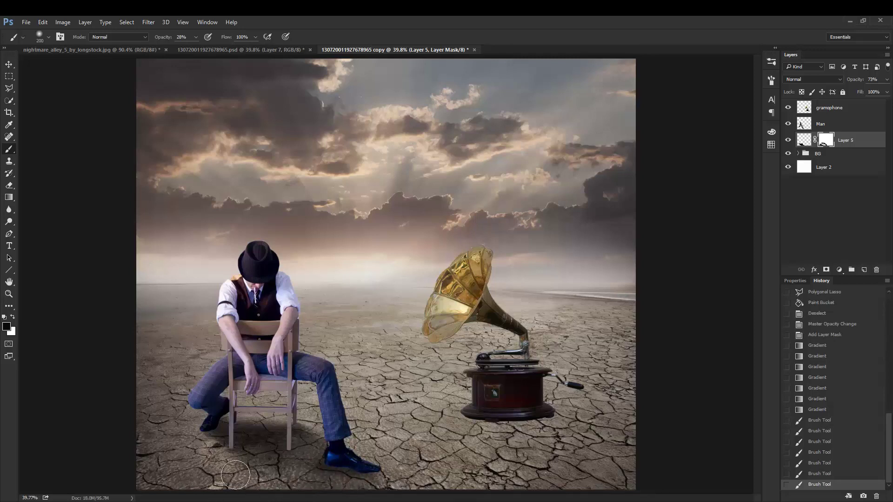
drag(236, 475, 395, 494)
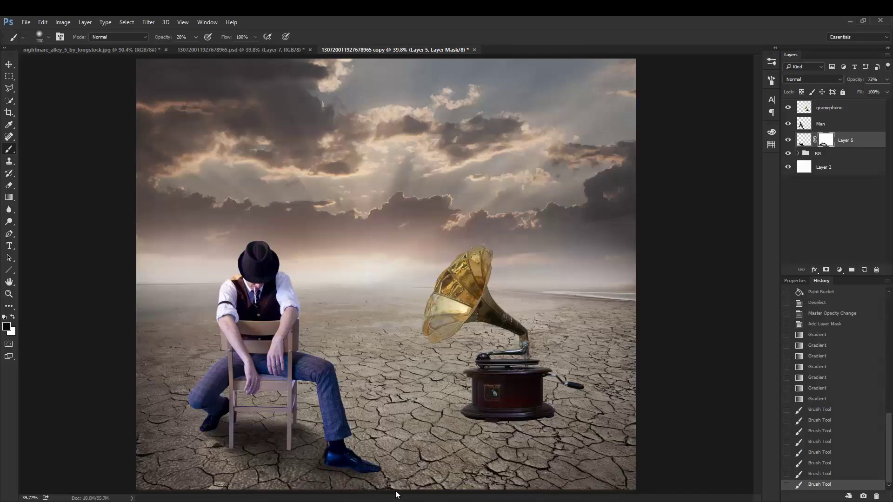
drag(368, 493, 373, 491)
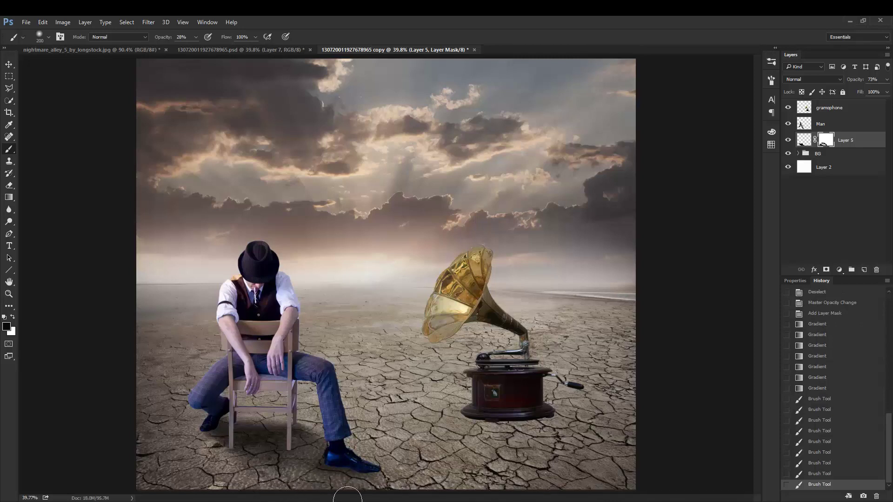
drag(274, 486, 356, 481)
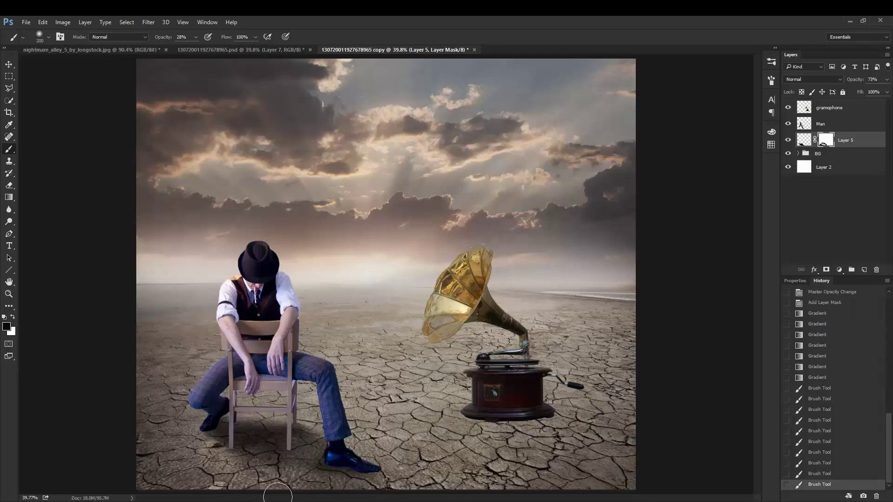
drag(277, 495, 251, 498)
Rename Layer 5 to 'shadow'
click(850, 128)
click(847, 142)
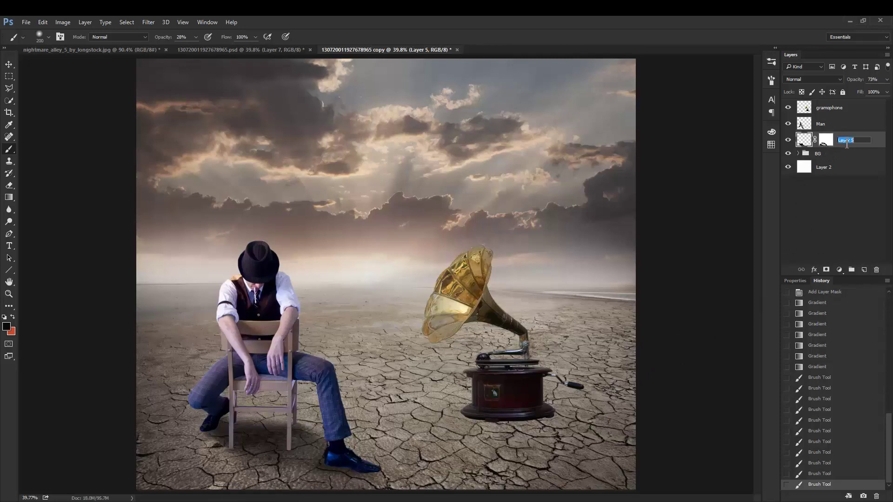
text(shado)
text(w)
key(Return)
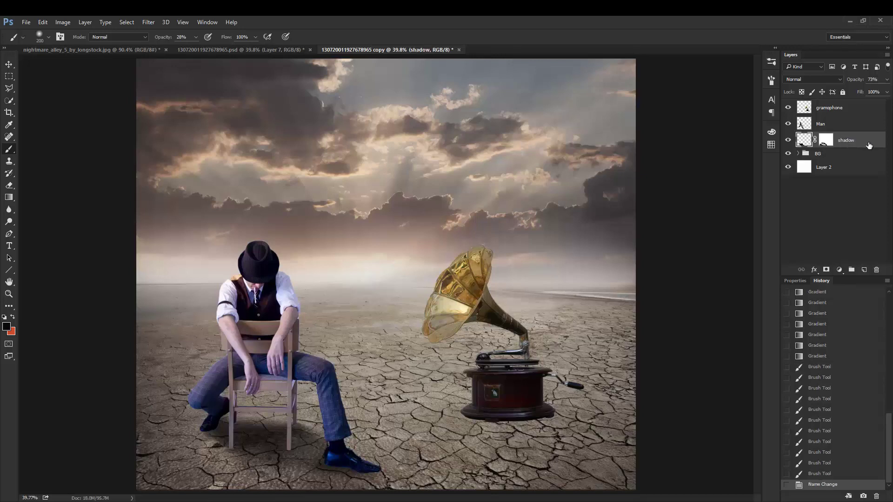
Group Man and shadow into a group named 'man' and add an empty layer above it
shift+click(860, 131)
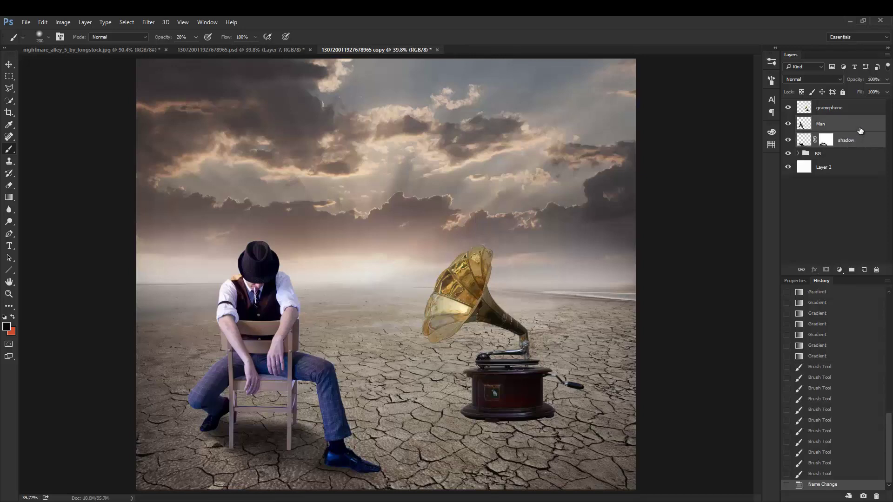
key(ctrl+g)
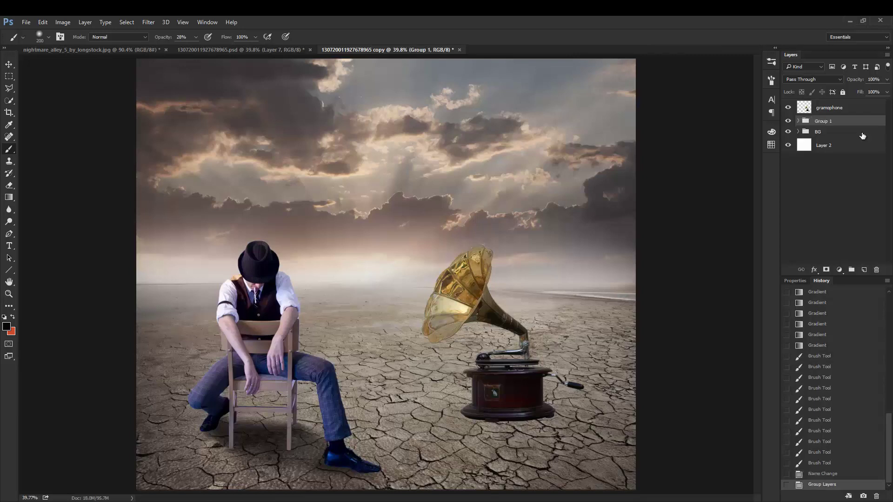
click(845, 108)
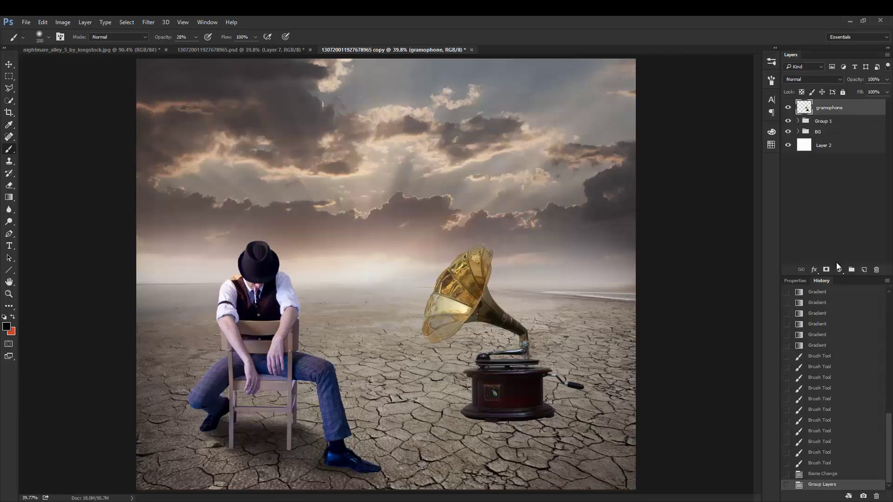
click(848, 123)
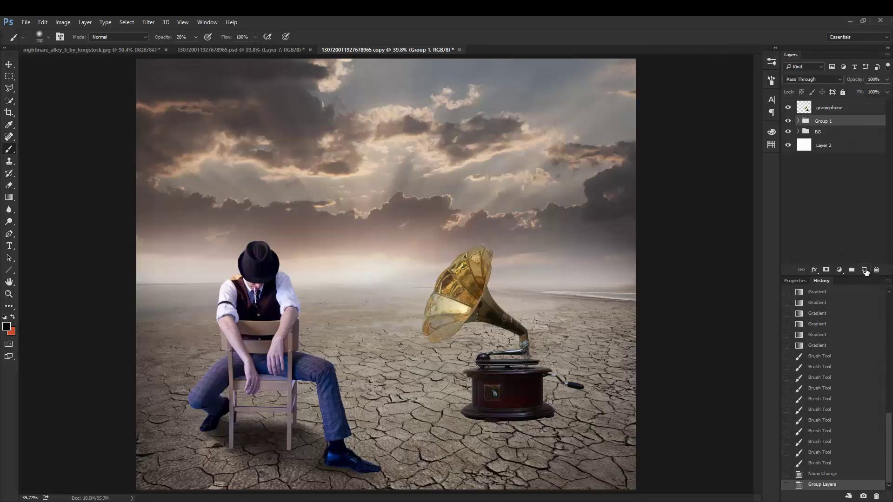
click(864, 269)
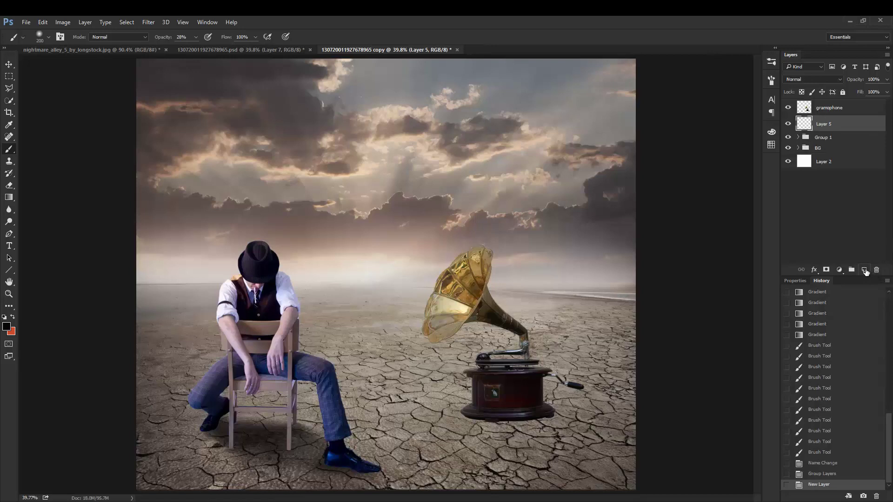
double_click(821, 138)
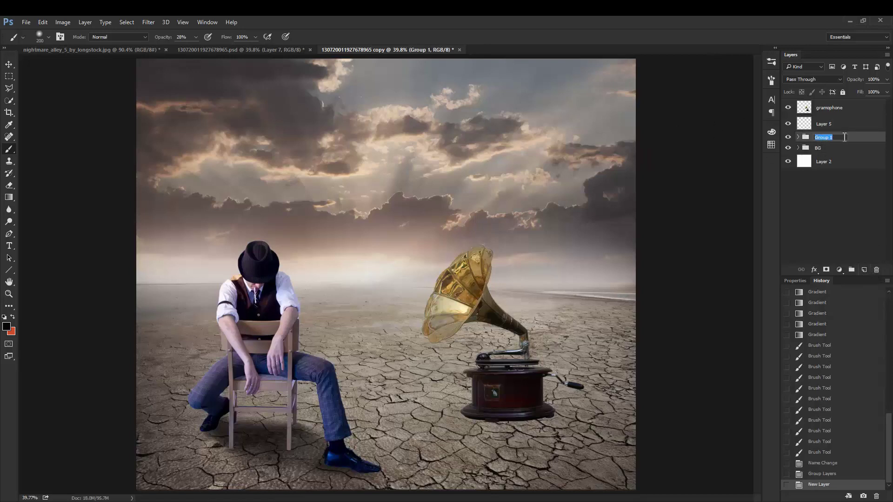
text(man)
click(851, 129)
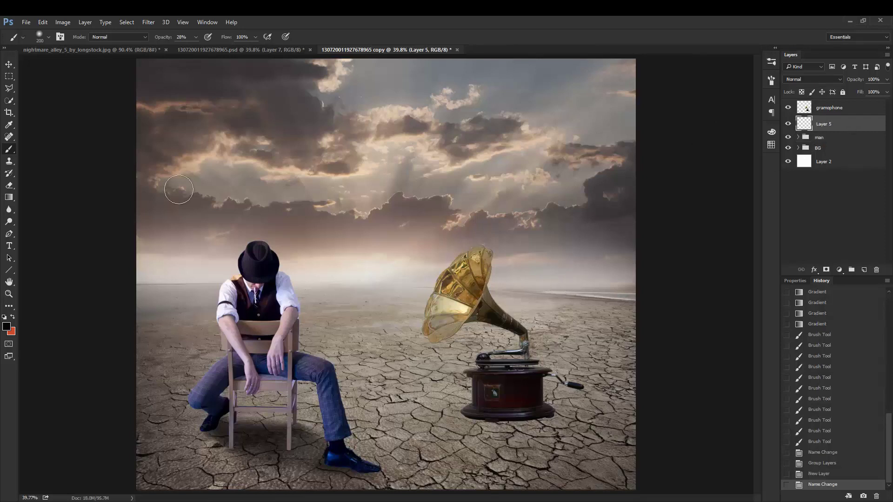
click(844, 110)
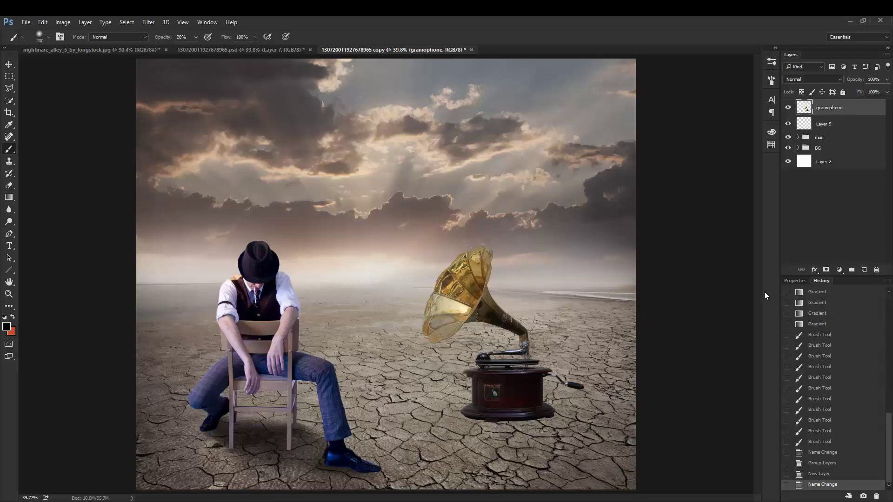
Duplicate the gramophone below the original and blacken the copy with Hue/Saturation Lightness -100
key(ctrl+j)
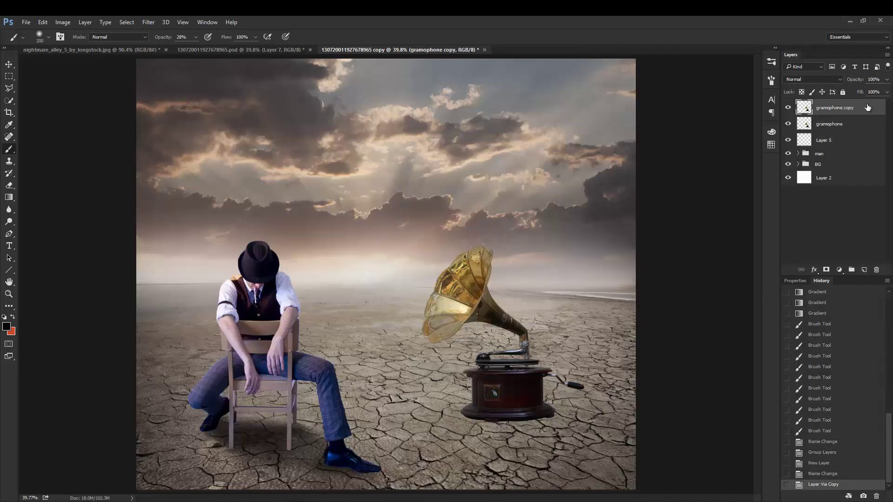
drag(867, 108, 858, 132)
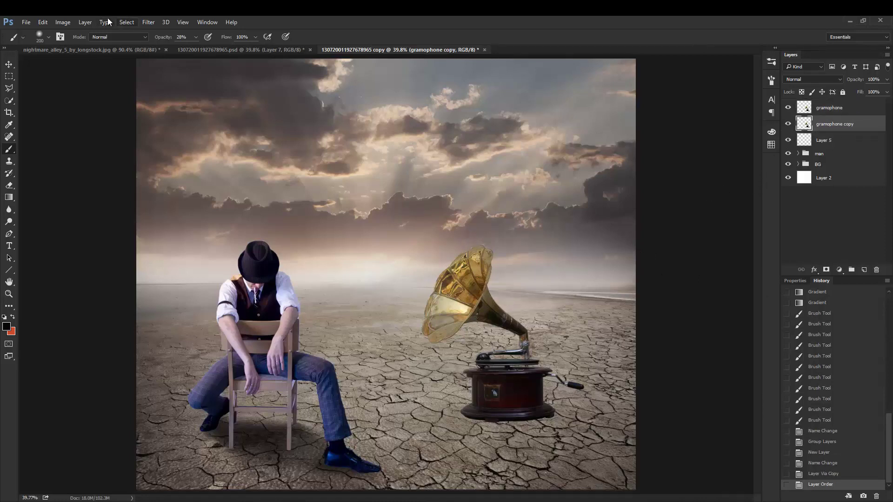
click(64, 22)
mouse_move(82, 51)
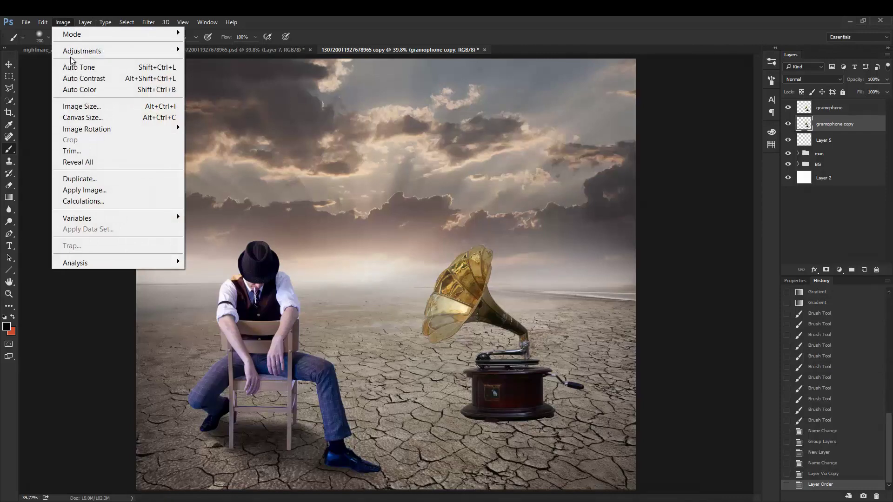
click(242, 116)
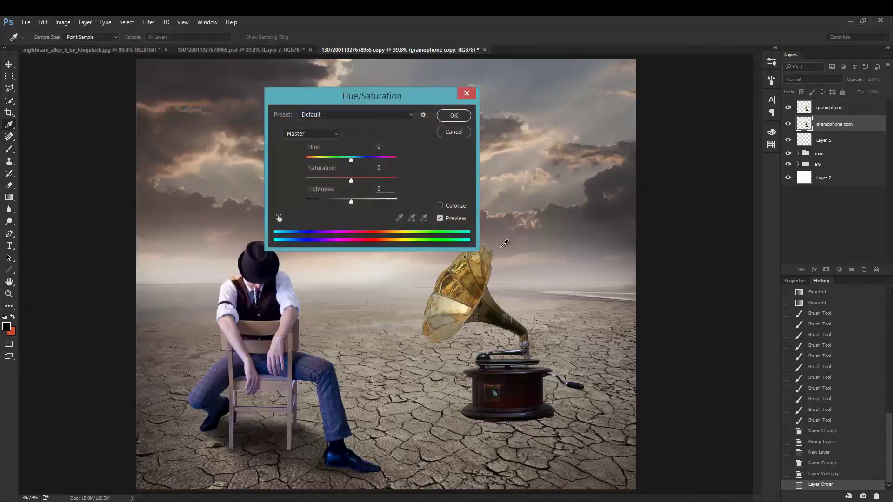
drag(351, 201, 286, 205)
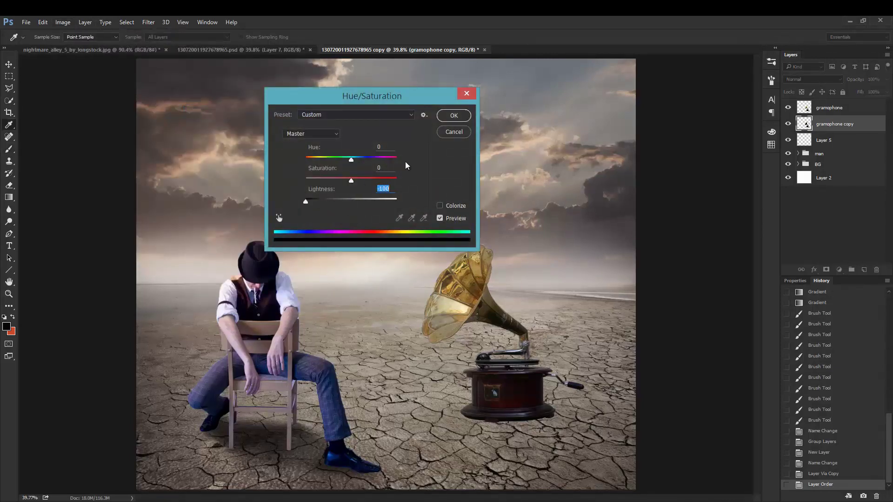
click(453, 117)
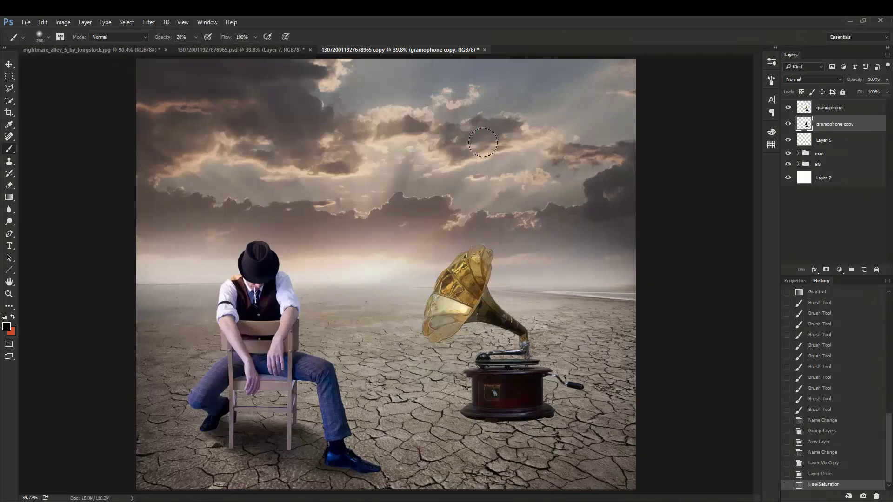
Check the black copy by toggling the gramophone's visibility, then delete Layer 5
click(787, 108)
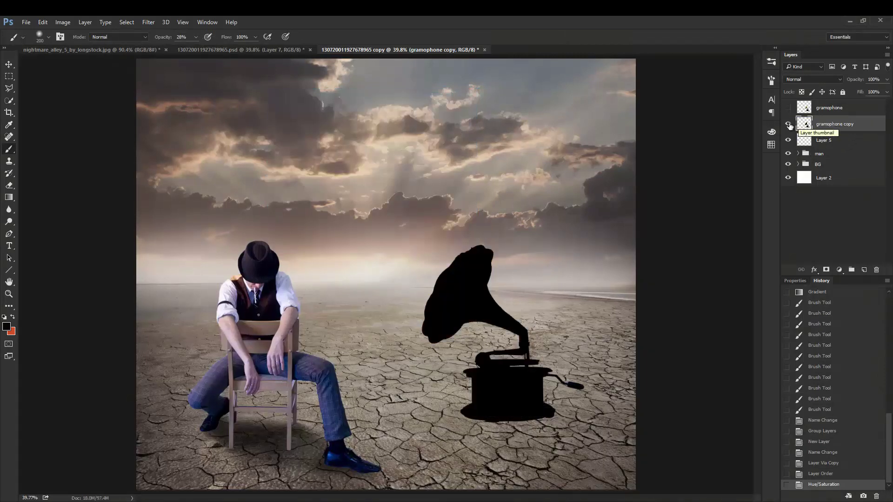
click(787, 108)
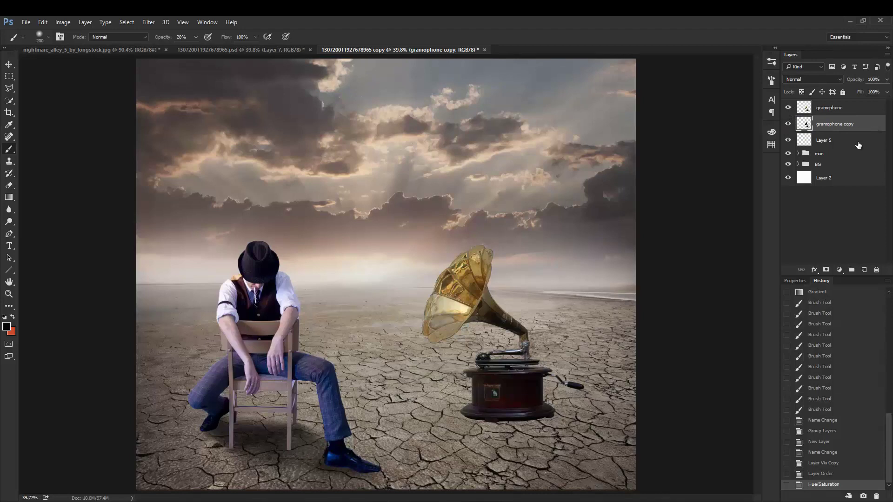
click(850, 145)
key(Delete)
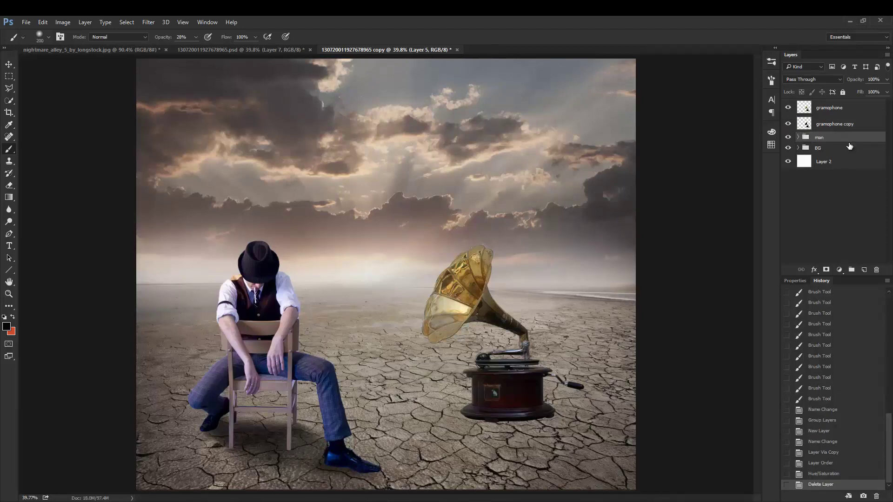
Trial-distort the black copy into a ground shadow, then revert it from History
click(878, 123)
key(ctrl+t)
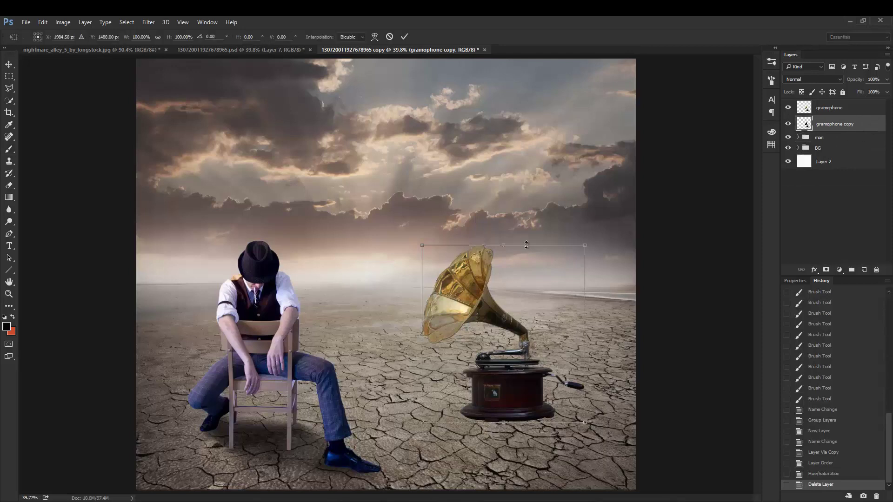
right_click(553, 215)
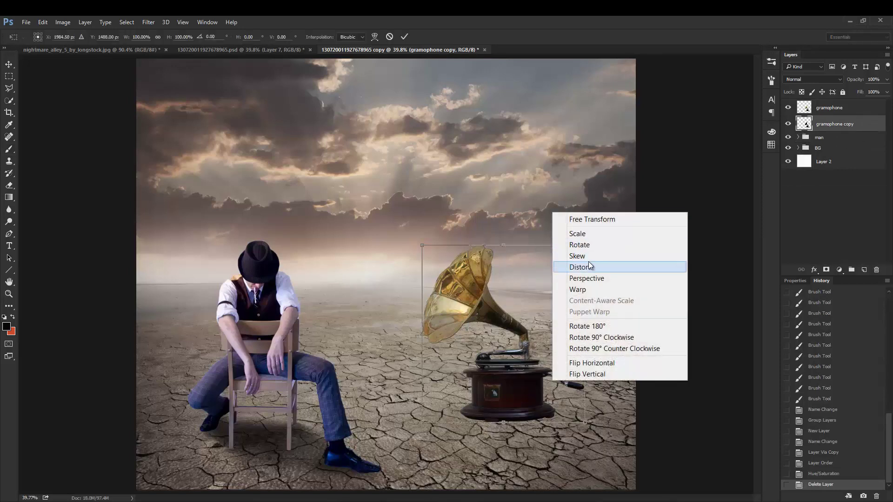
click(588, 268)
mouse_move(422, 248)
mouse_down()
mouse_move(539, 495)
mouse_move(402, 308)
mouse_move(405, 333)
mouse_up()
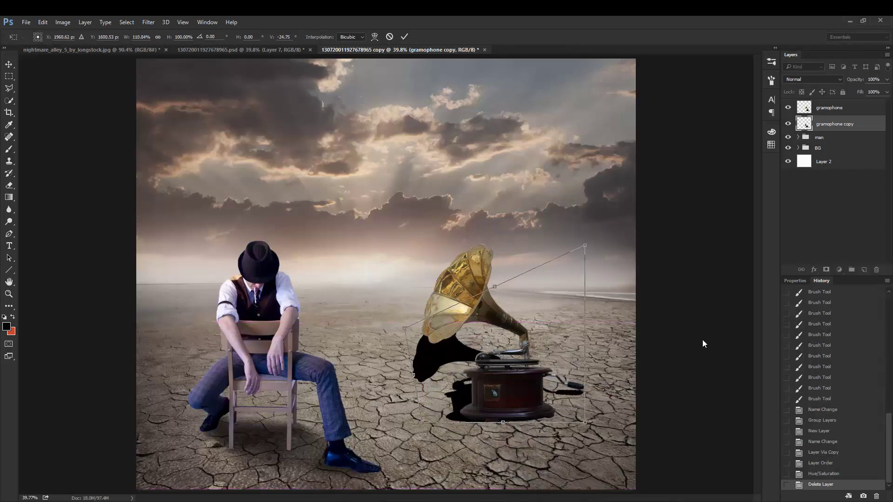
key(Return)
key(b)
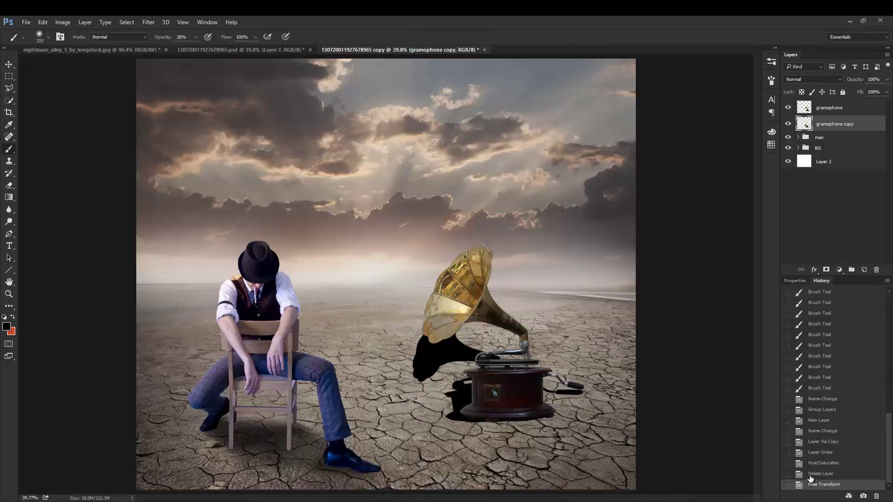
click(810, 474)
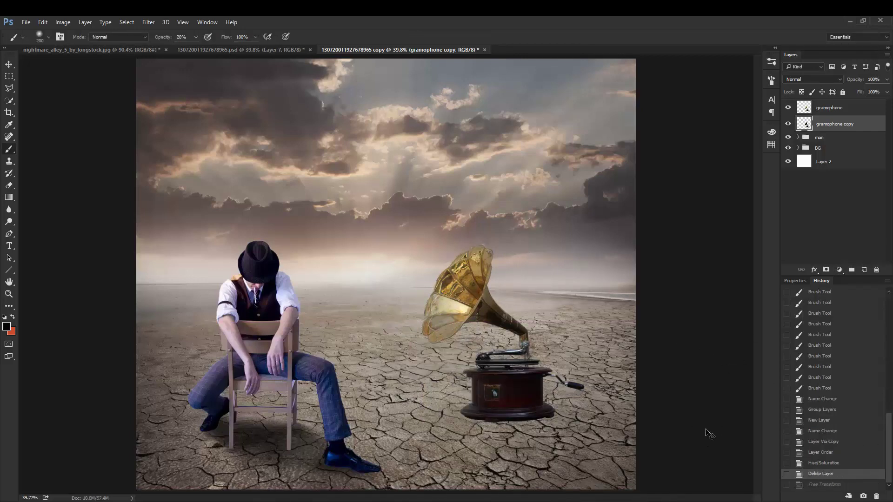
Rotate the gramophone copy 180° and flip it horizontally
key(ctrl+t)
right_click(534, 365)
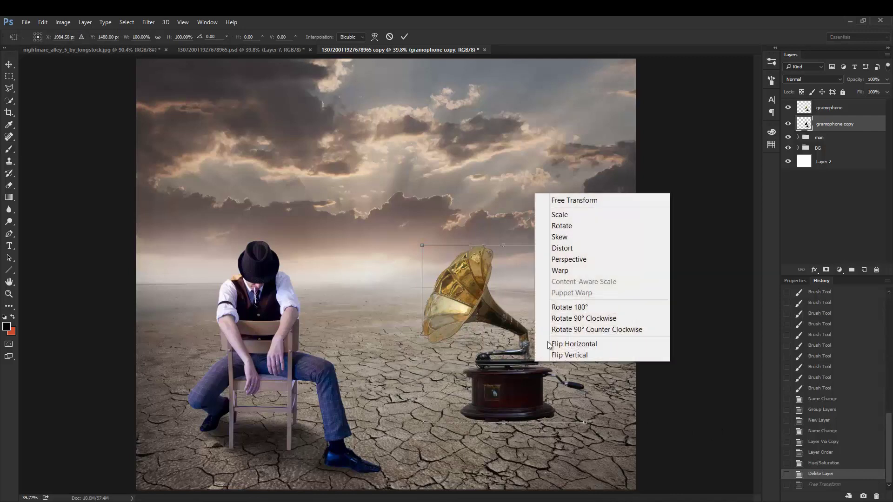
click(580, 308)
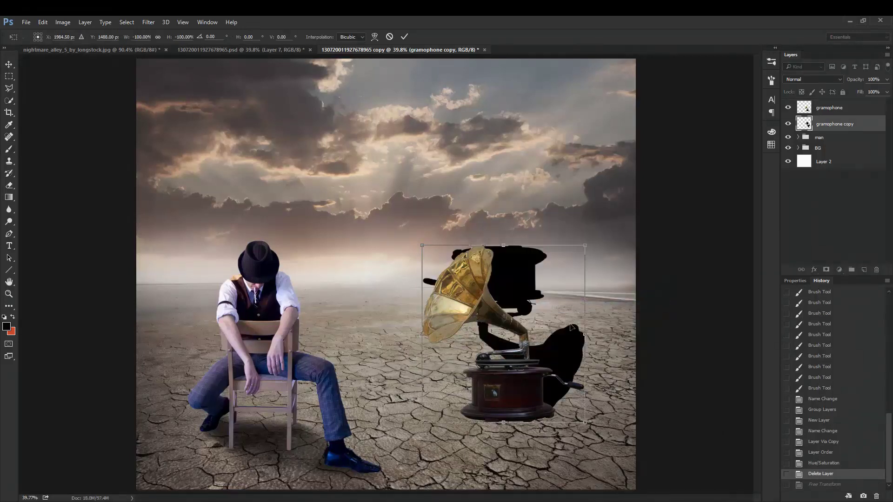
right_click(539, 334)
click(601, 482)
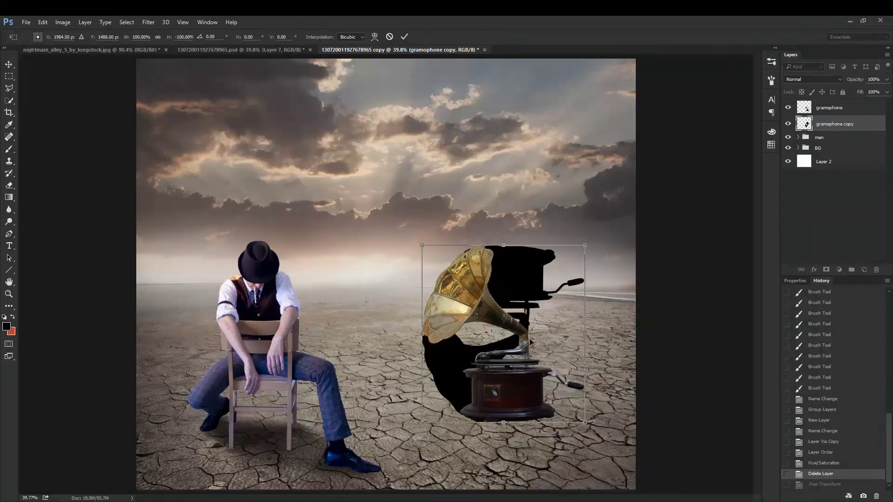
Position the upside-down silhouette under the gramophone base, nudging and rotating it slightly
mouse_move(530, 342)
mouse_down()
mouse_move(517, 499)
mouse_move(533, 492)
mouse_up()
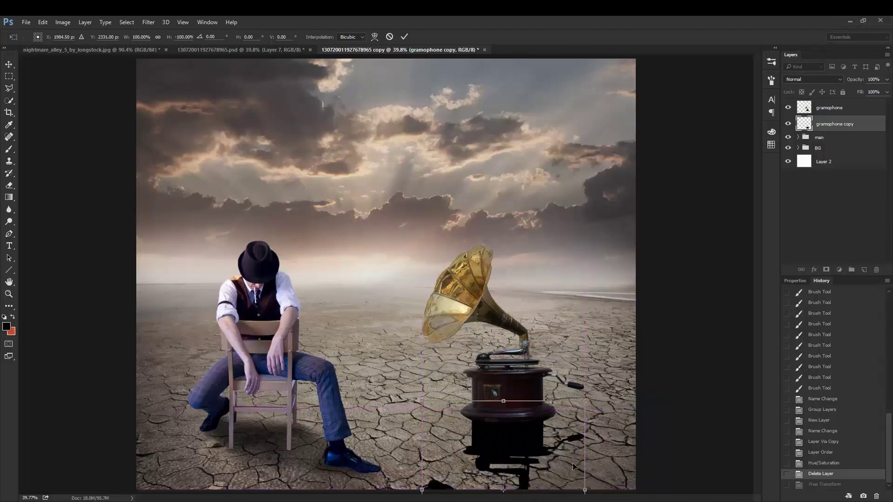
key(Down)
key(Down)
key(Down)
key(Down)
key(Down)
key(Down)
key(Down)
key(Down)
key(Down)
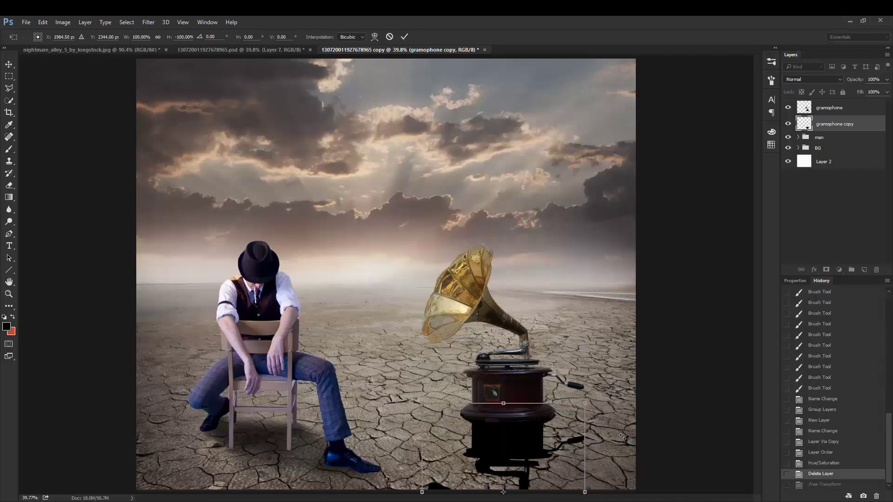
key(Right)
key(Right)
key(Right)
key(Up)
key(Up)
key(ctrl+minus)
key(ctrl+minus)
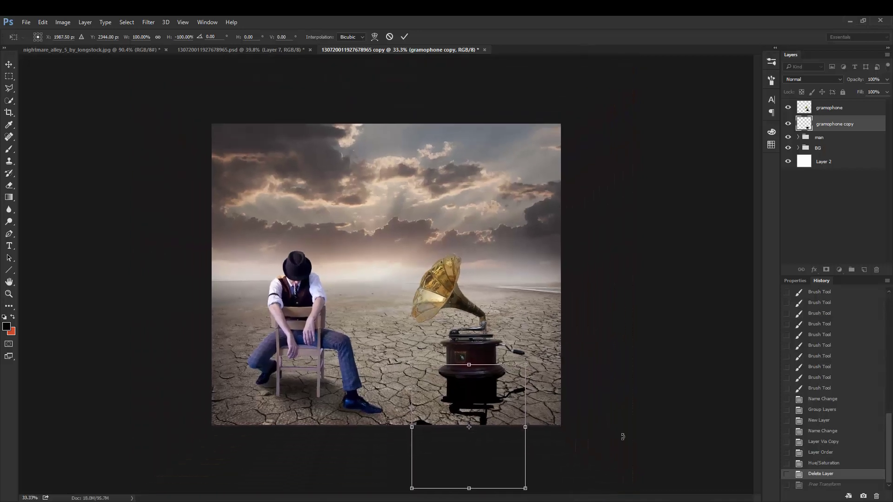
drag(623, 437, 617, 426)
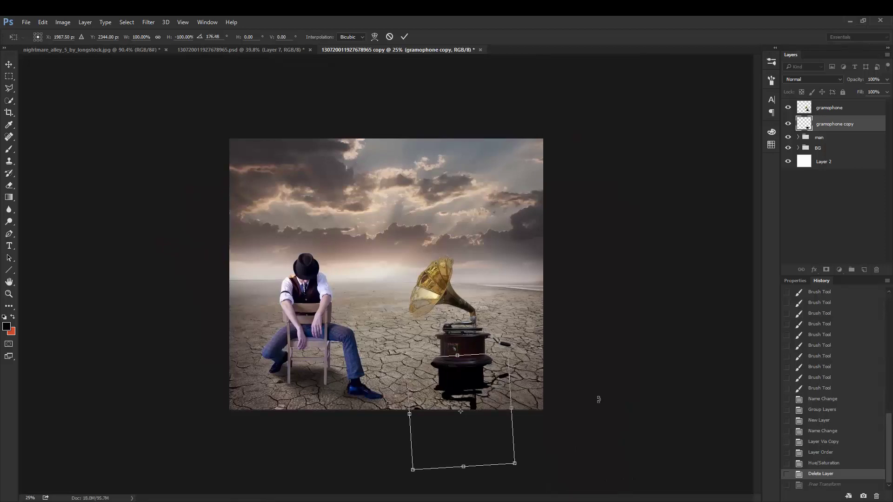
drag(480, 390, 483, 391)
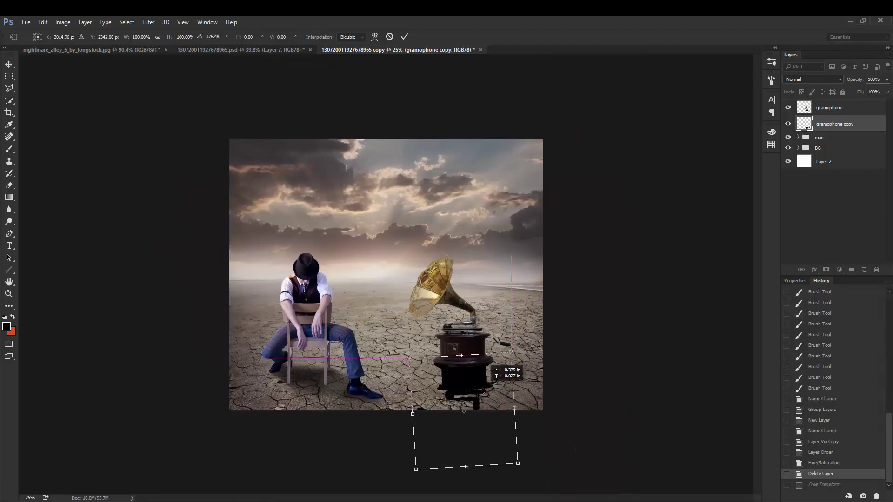
Distort the silhouette to lie on the ground, leaning left and widening right
right_click(484, 387)
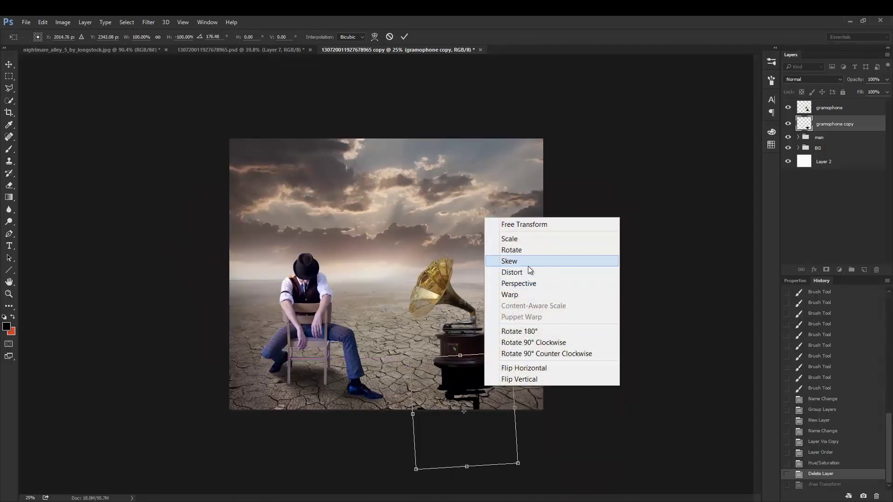
click(529, 272)
drag(518, 463, 541, 403)
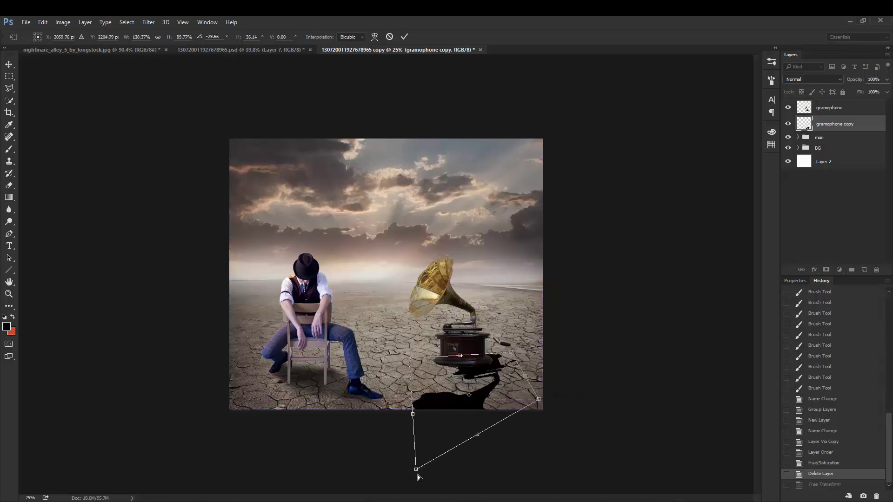
mouse_move(418, 477)
mouse_down()
mouse_move(482, 426)
mouse_move(453, 411)
mouse_up()
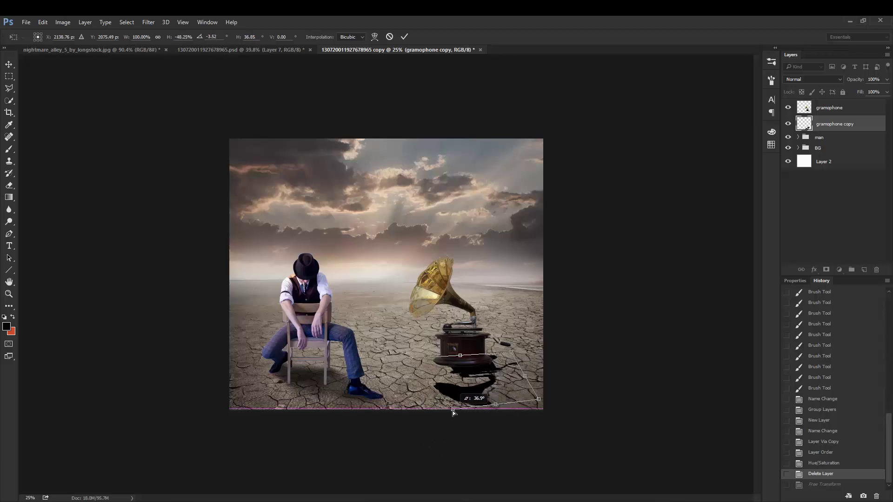
drag(516, 356, 505, 364)
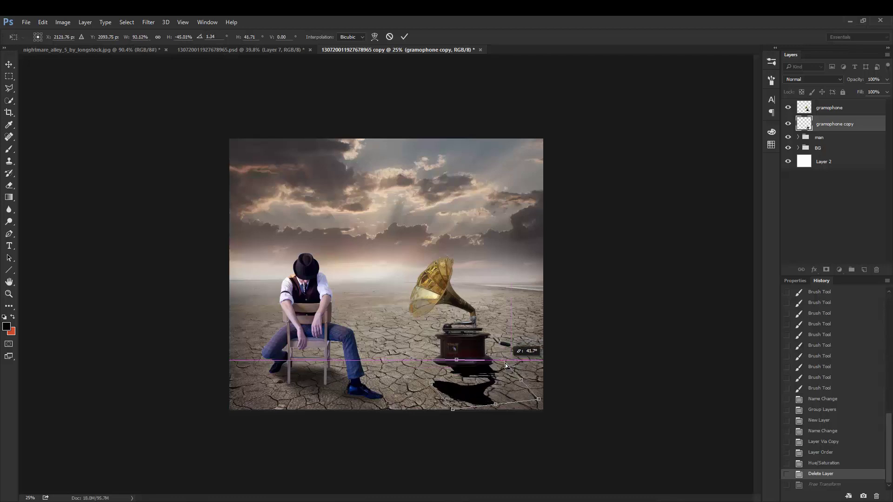
drag(417, 359, 393, 363)
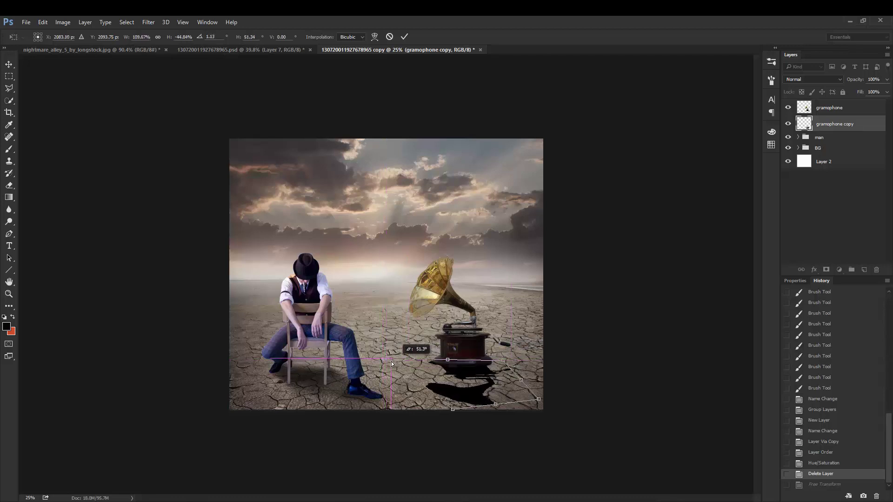
drag(394, 363, 388, 357)
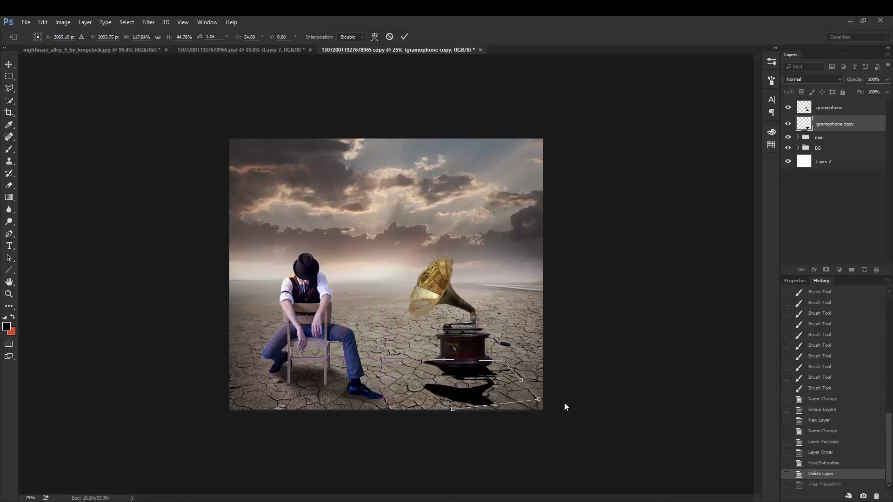
drag(538, 400, 588, 409)
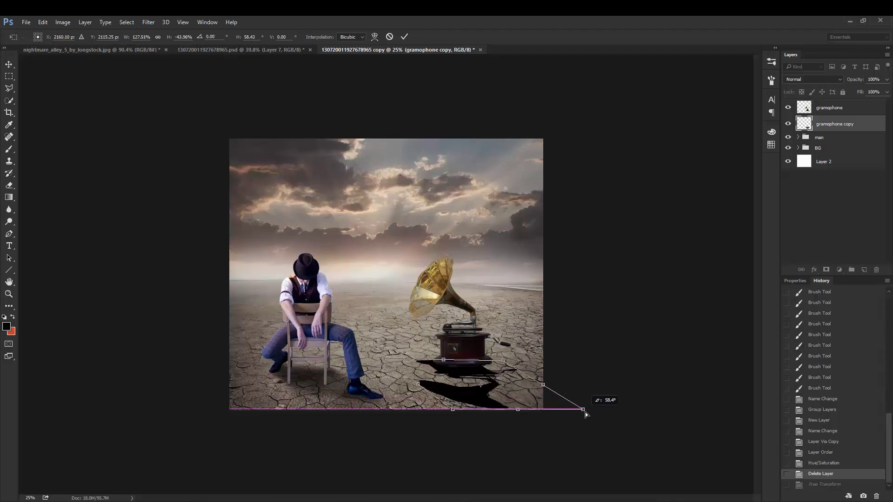
drag(455, 412, 512, 421)
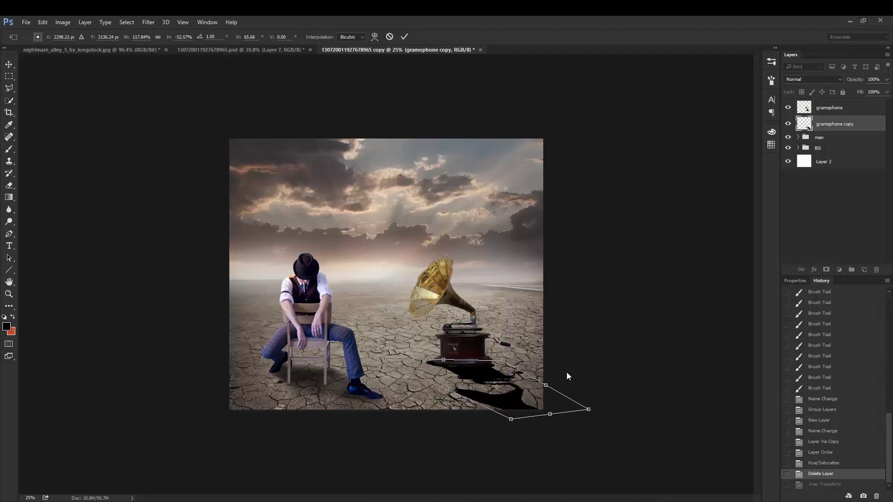
Refine the shadow's corners, lengthen it downward, and shift it down-right with a slight left nudge
key(ctrl+plus)
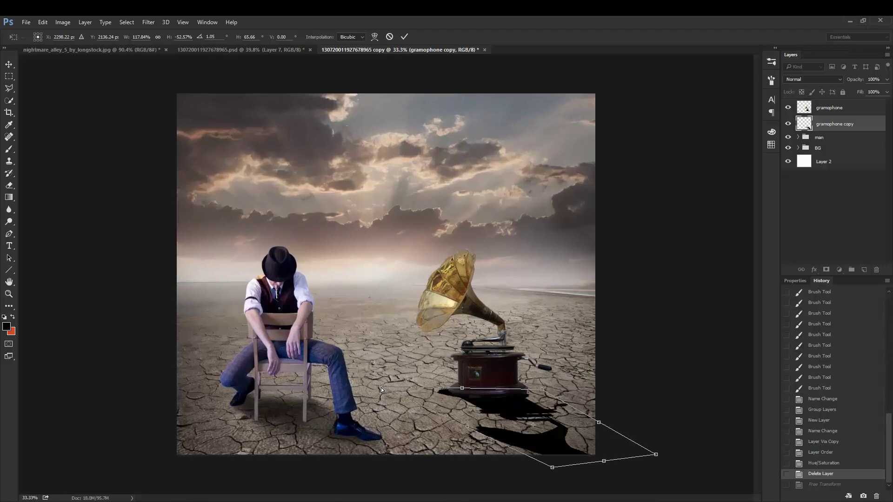
drag(381, 387, 400, 387)
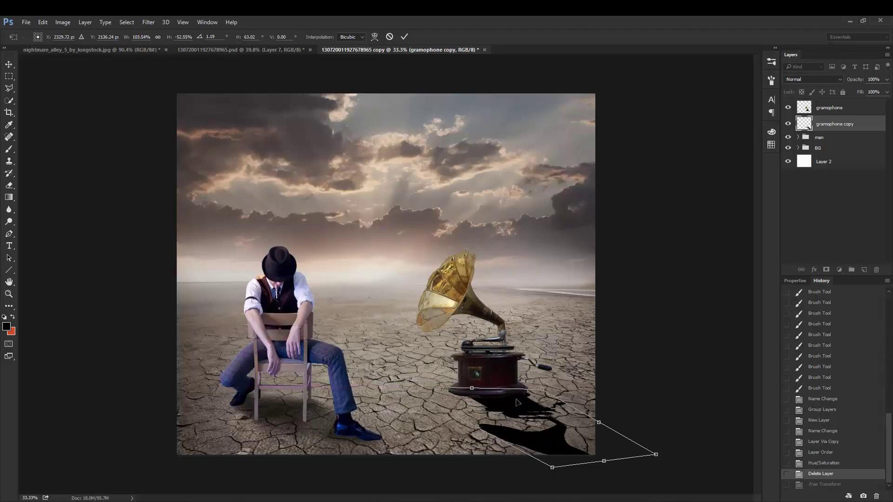
drag(542, 392, 546, 388)
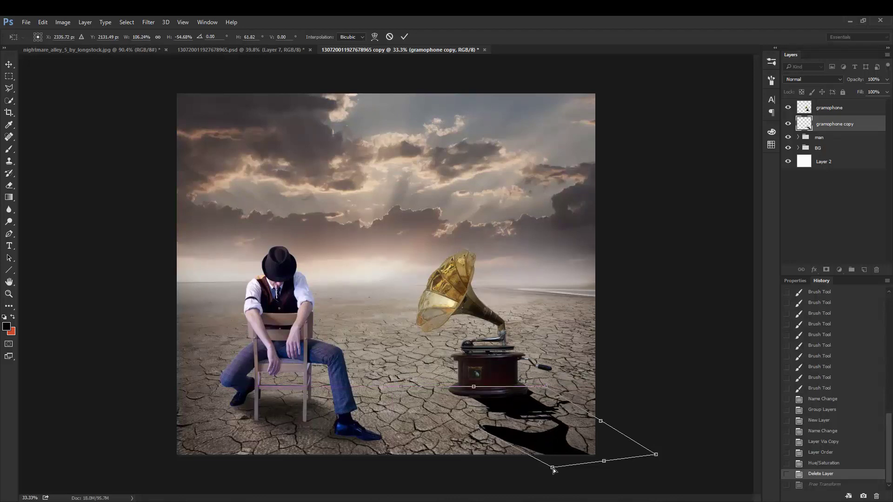
drag(552, 468, 549, 490)
drag(653, 461, 701, 473)
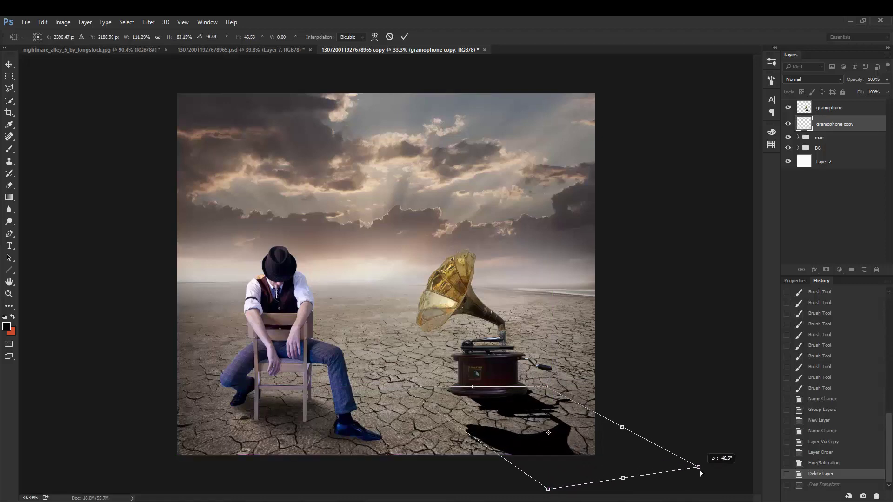
drag(567, 435, 567, 441)
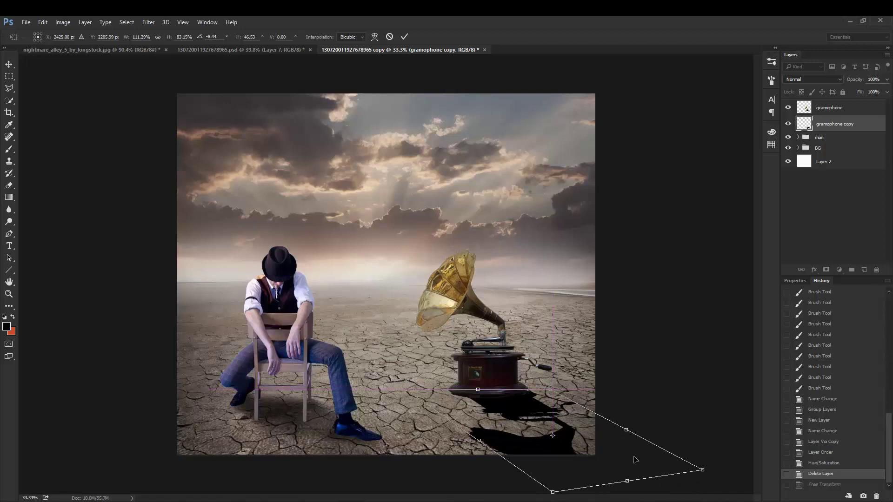
key(Left)
key(Left)
key(Left)
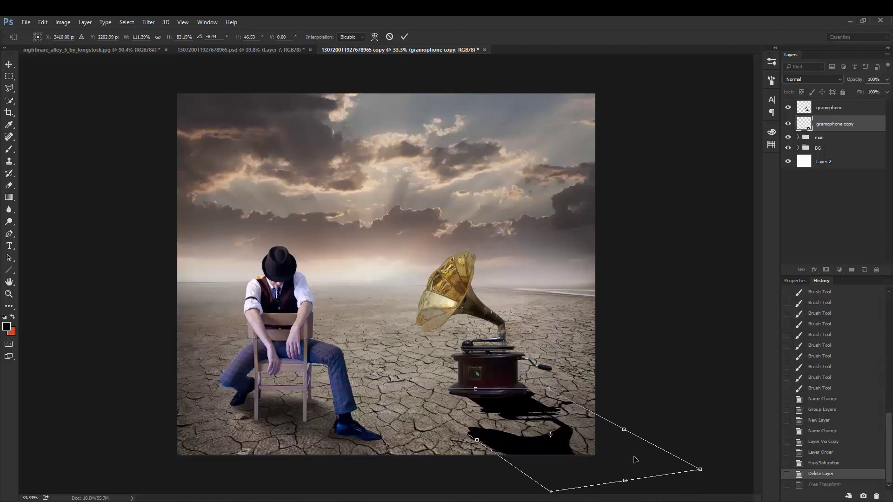
key(Left)
key(Left)
key(Left)
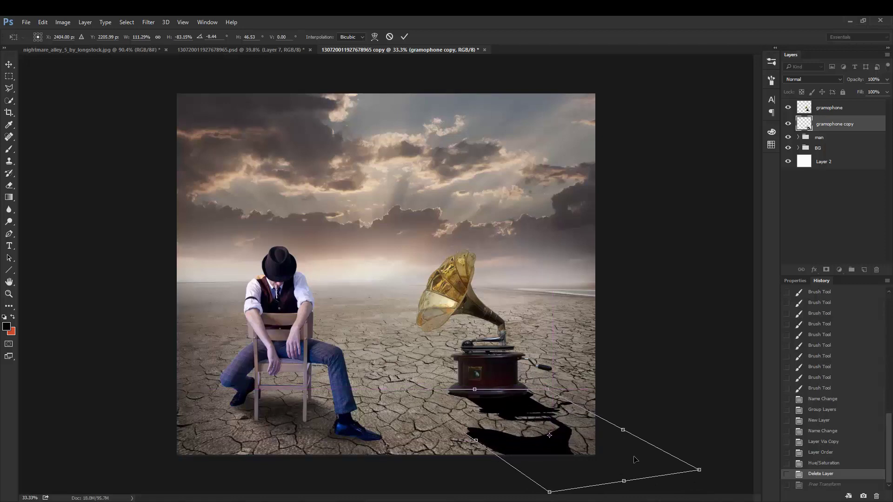
Commit the shadow shape, add a layer mask, and fade the shadow's lower part
key(b)
click(830, 272)
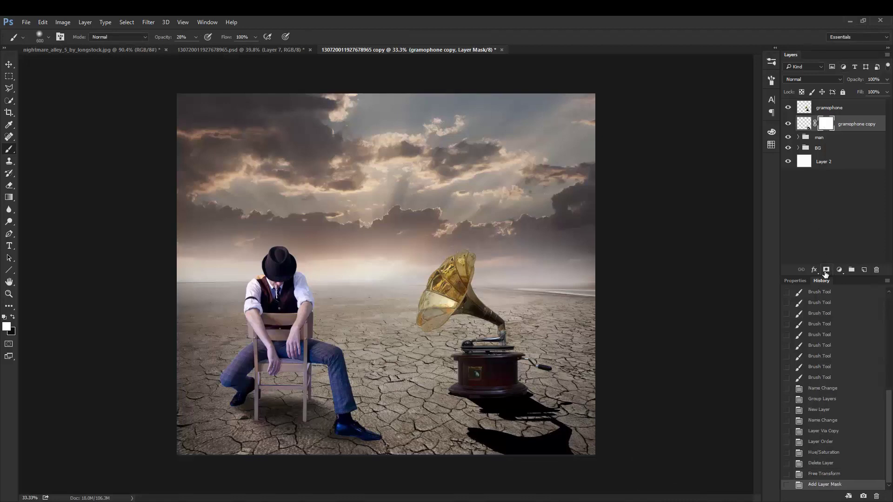
key(d)
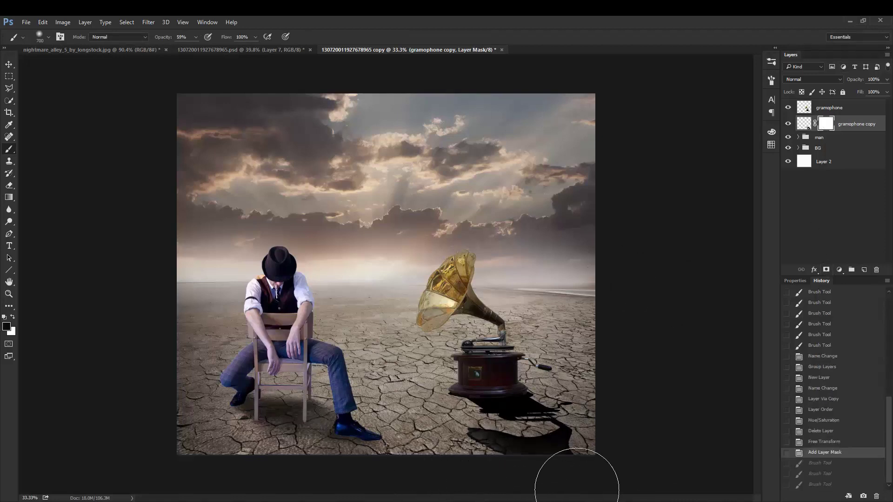
drag(576, 489, 595, 402)
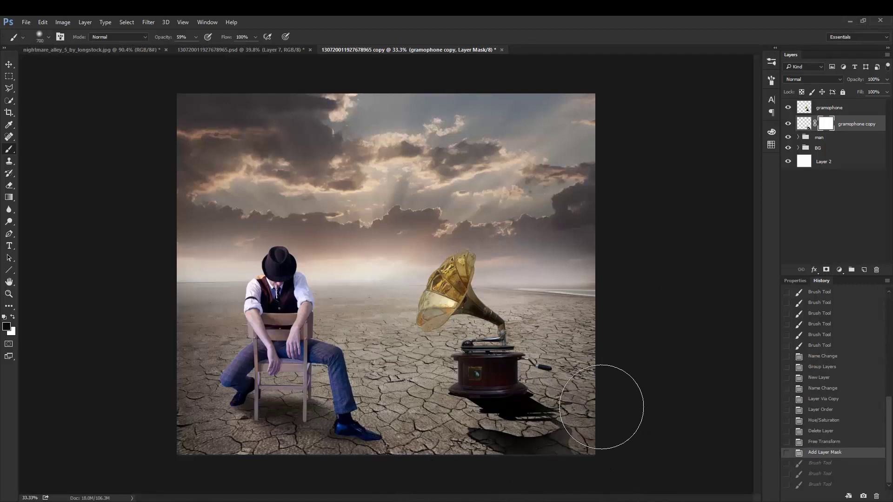
drag(594, 403, 598, 414)
mouse_move(507, 450)
mouse_down()
mouse_move(509, 465)
mouse_move(499, 443)
mouse_up()
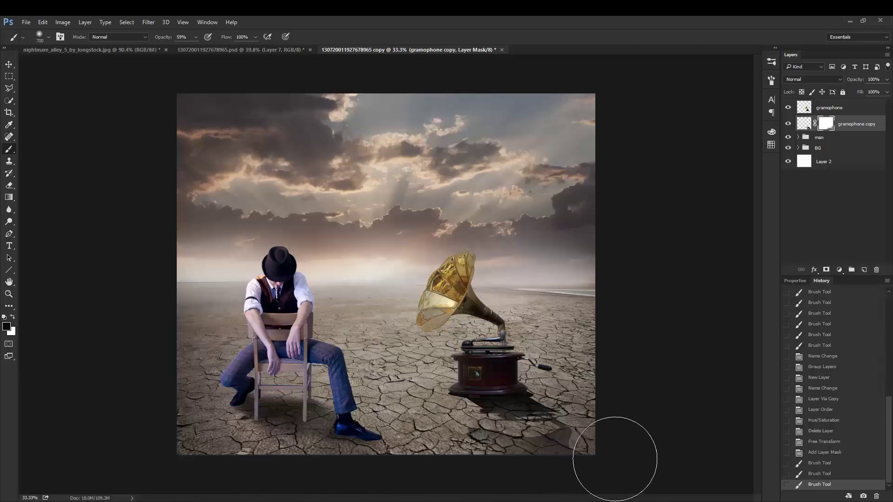
drag(613, 458, 600, 465)
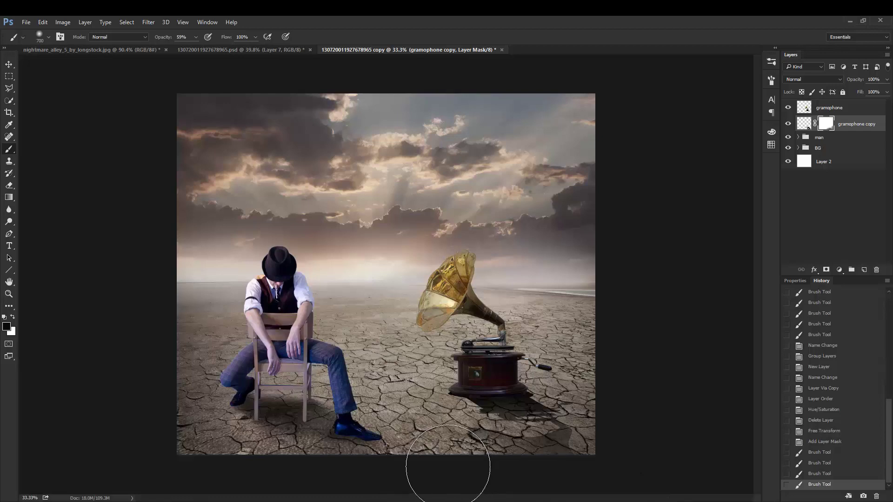
With a smaller, stronger brush, fade the shadow near the base and bottom-right, undoing the last stroke
key(bracketleft)
key(bracketleft)
key(bracketleft)
drag(166, 41, 174, 42)
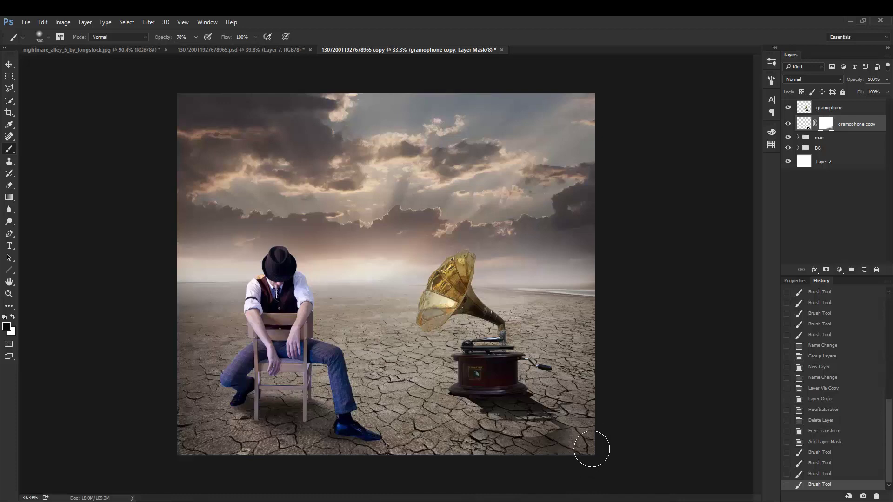
drag(591, 448, 534, 427)
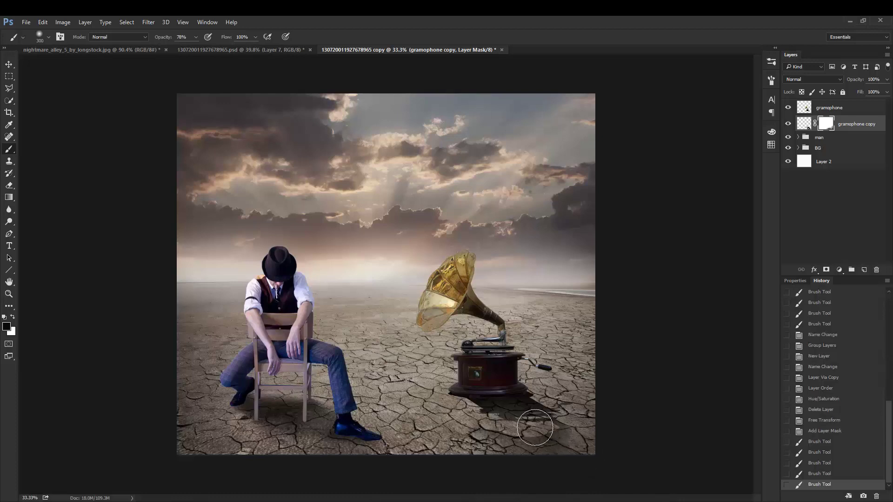
key(bracketleft)
key(bracketleft)
key(bracketleft)
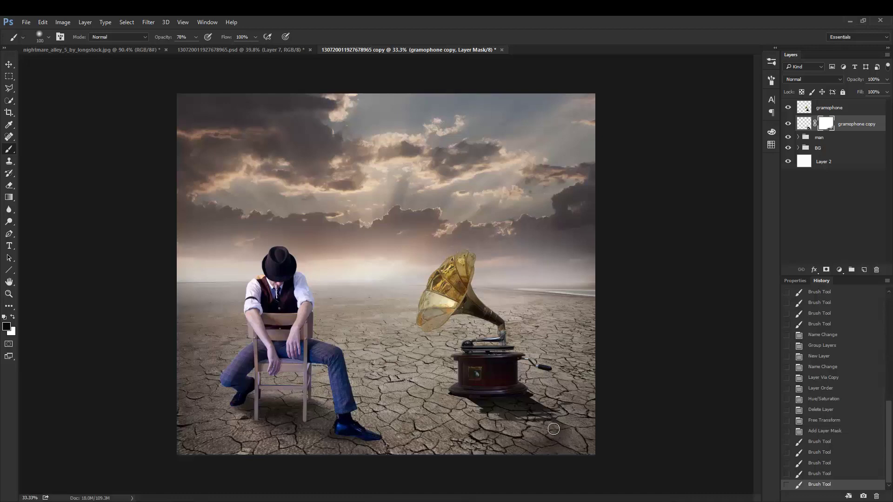
drag(546, 428, 504, 427)
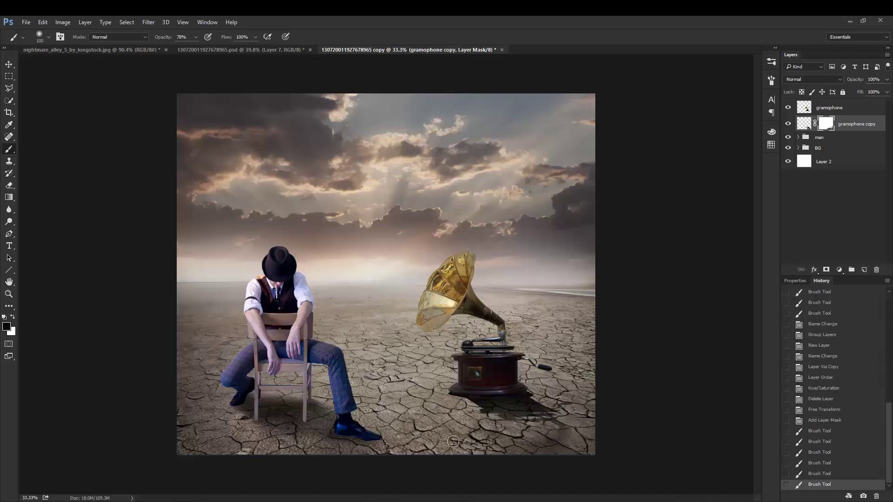
key(bracketright)
key(bracketright)
key(bracketright)
drag(583, 447, 516, 488)
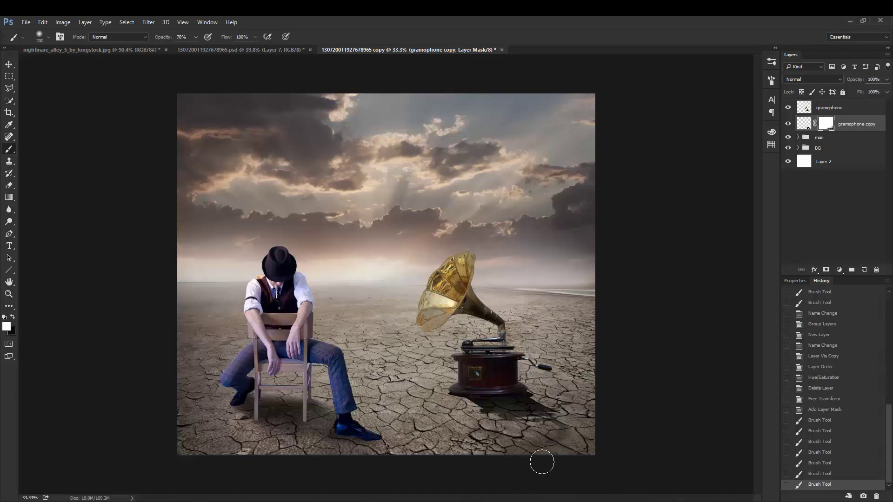
drag(542, 462, 542, 464)
click(808, 473)
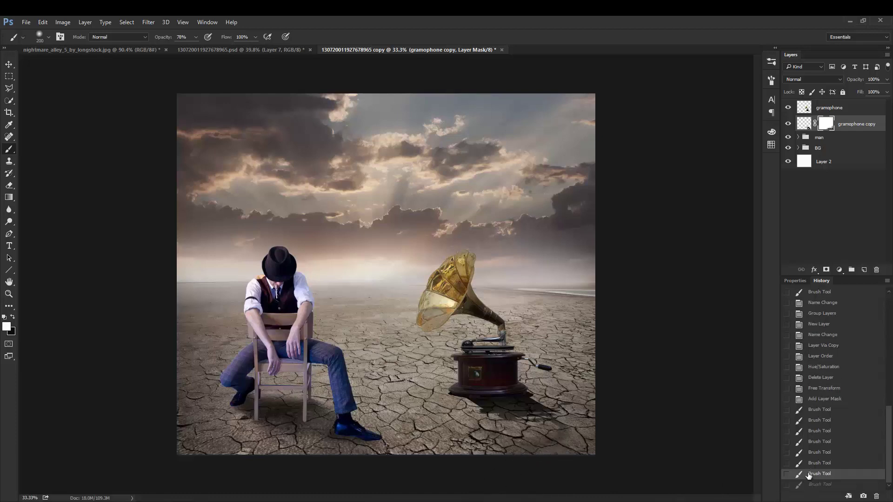
Gently restore some shadow darkness near the gramophone with a low-opacity brush
drag(168, 37, 136, 35)
key(Return)
drag(560, 437, 563, 432)
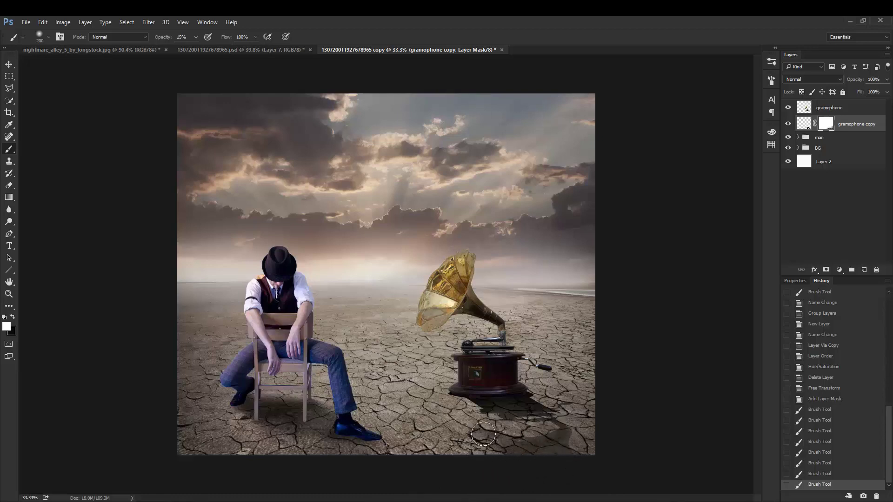
drag(510, 428, 494, 444)
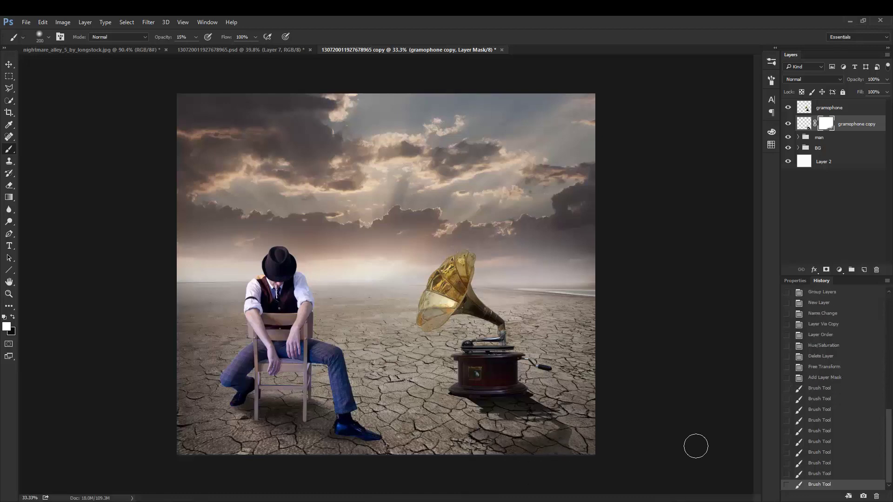
mouse_move(439, 450)
mouse_down()
mouse_move(497, 440)
mouse_move(573, 456)
mouse_up()
Begin a freehand Lasso outline around the shadow's far end
click(9, 88)
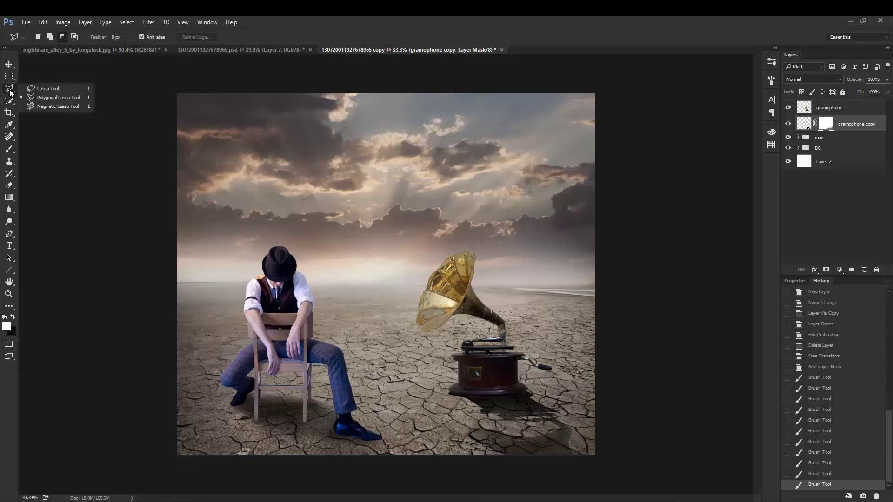
click(48, 88)
drag(466, 424, 602, 464)
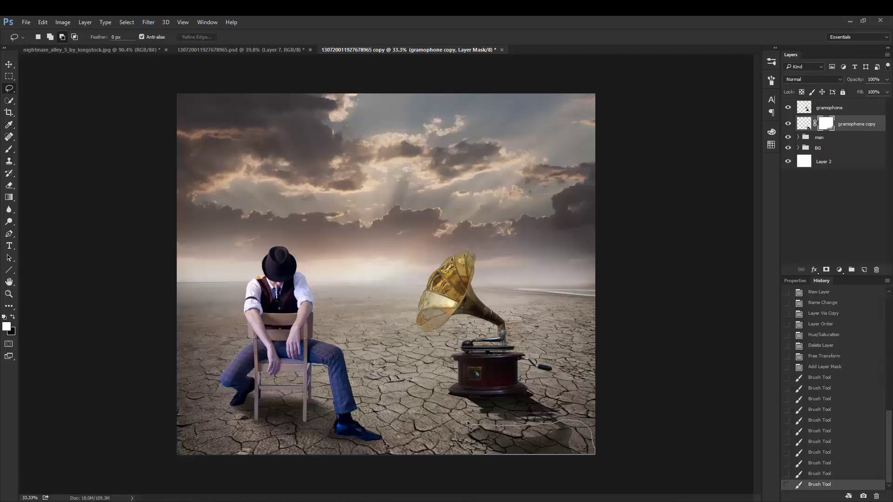
Close the lasso selection and apply a Gaussian Blur to the shadow's mask
drag(563, 419, 474, 449)
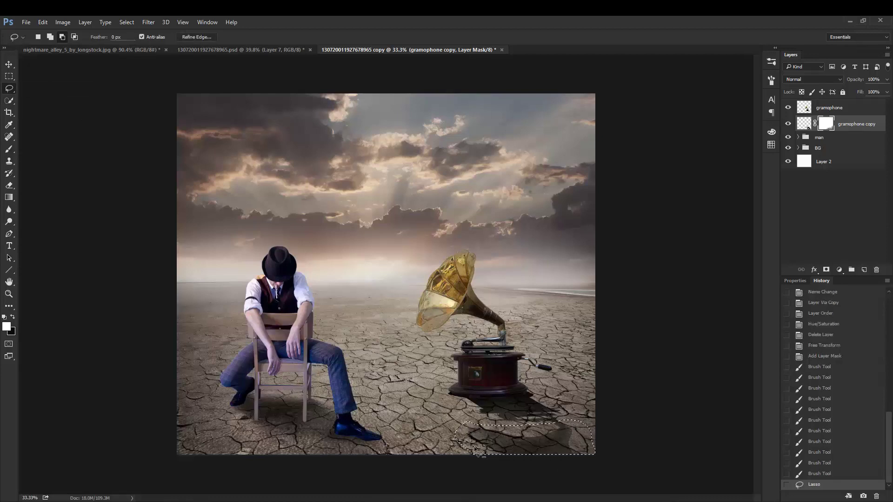
click(150, 21)
mouse_move(157, 152)
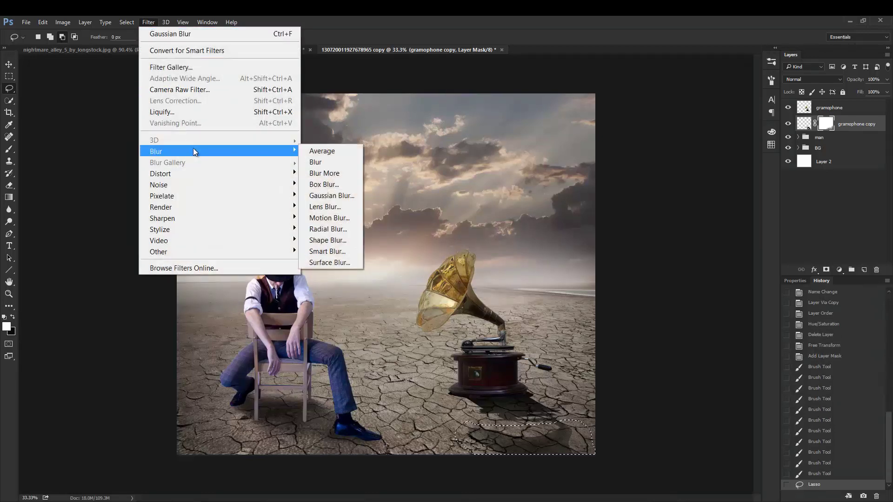
click(336, 196)
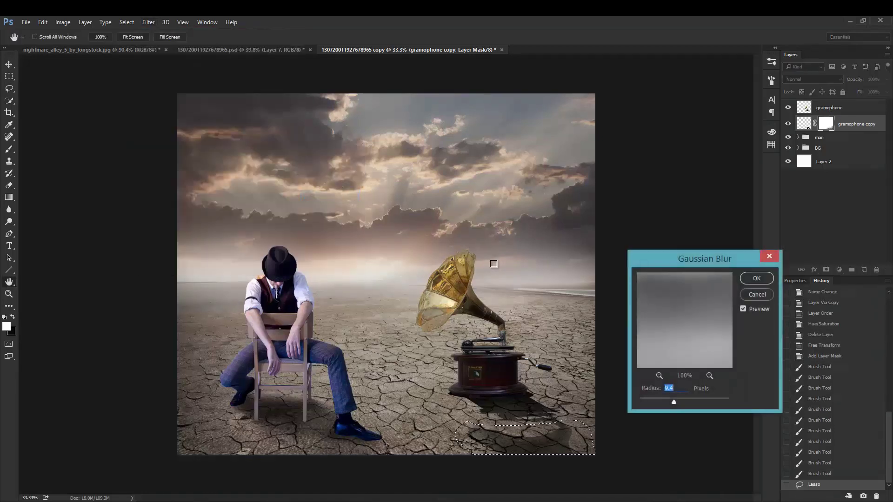
drag(674, 404, 702, 402)
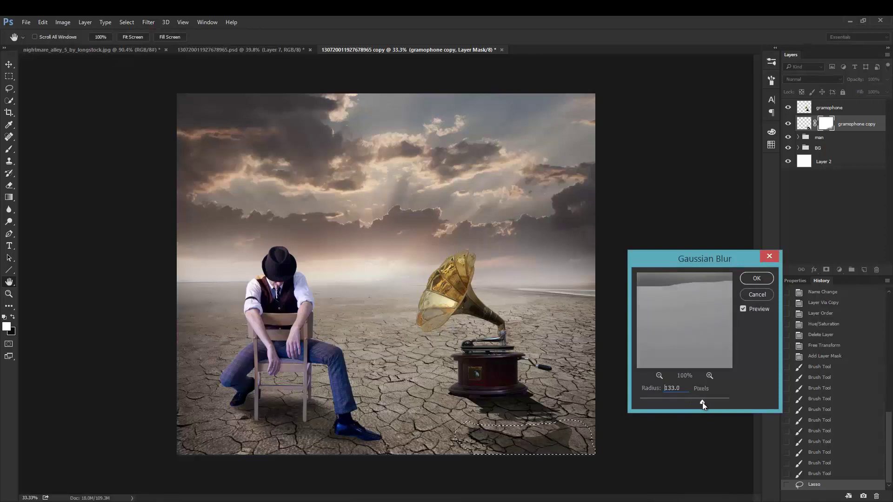
click(756, 278)
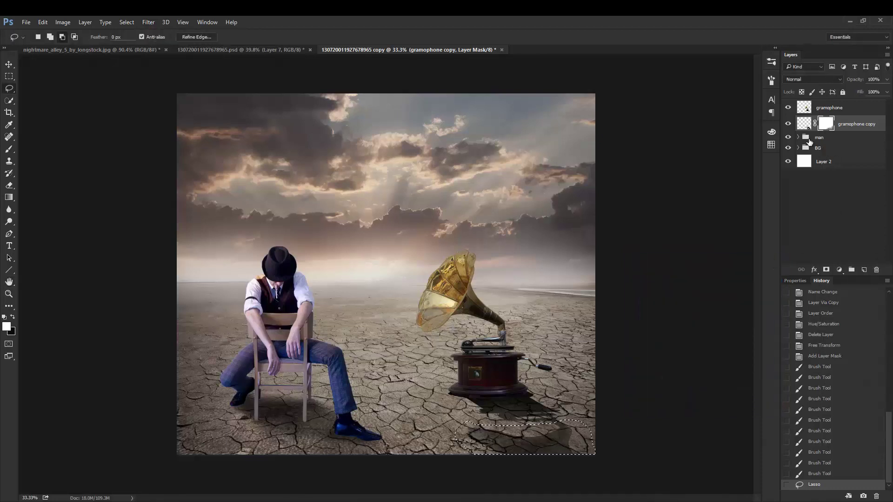
Blur the shadow layer's pixels with about 4.8 px Gaussian Blur and deselect
click(858, 131)
click(148, 22)
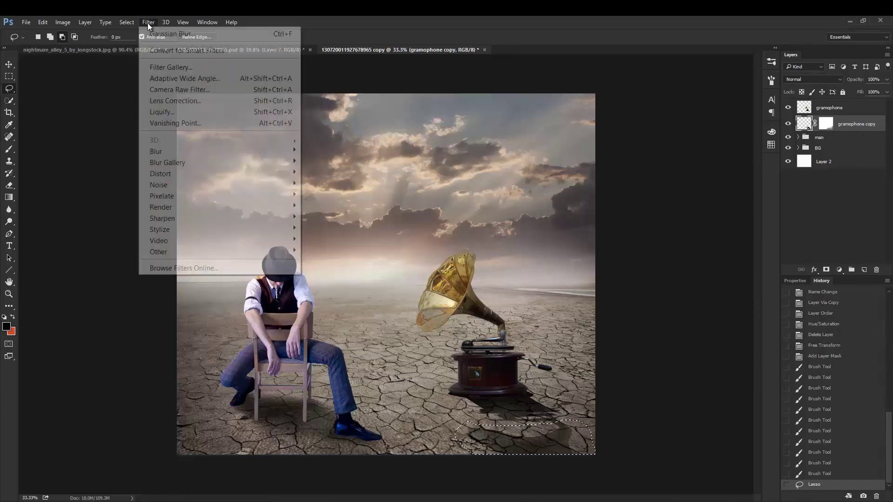
mouse_move(156, 151)
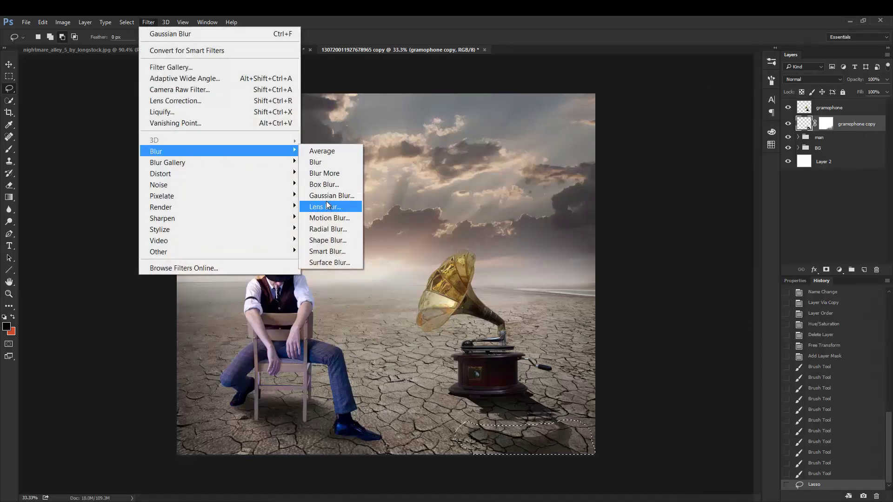
click(327, 195)
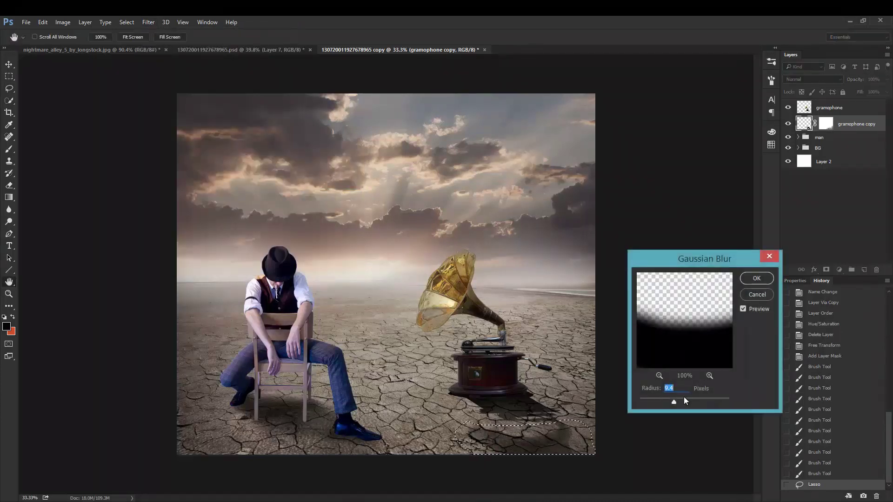
drag(673, 401, 668, 398)
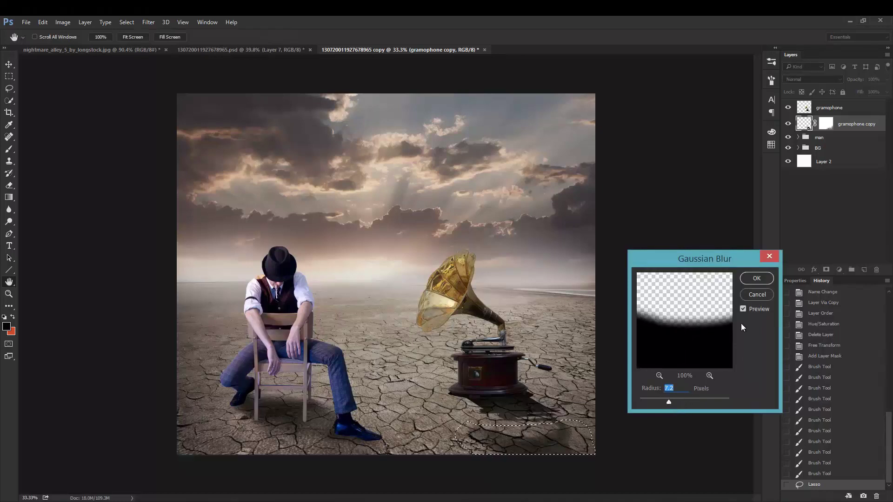
click(745, 279)
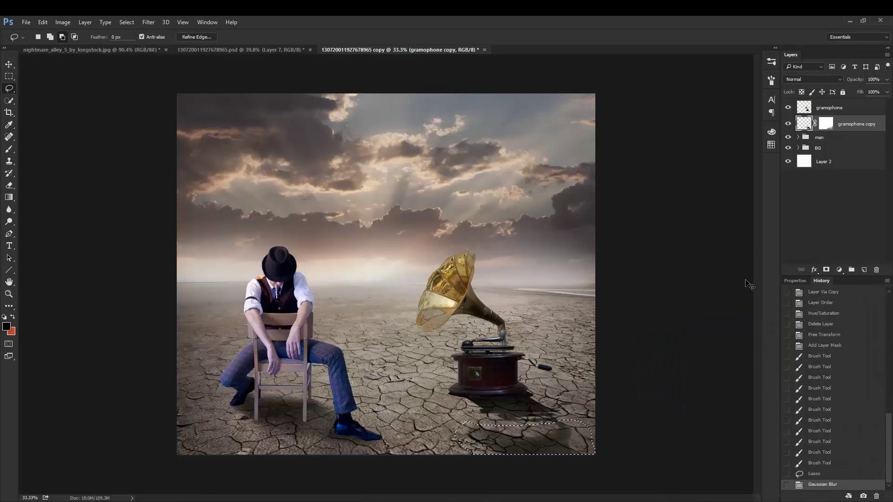
key(ctrl+d)
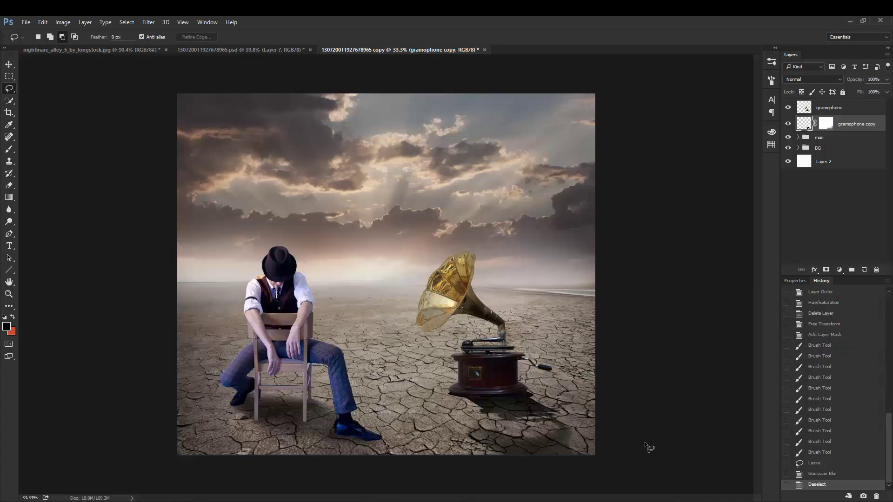
Paint black on the gramophone copy's mask at 55% brush opacity to hide parts of its shadow
click(824, 126)
key(d)
key(b)
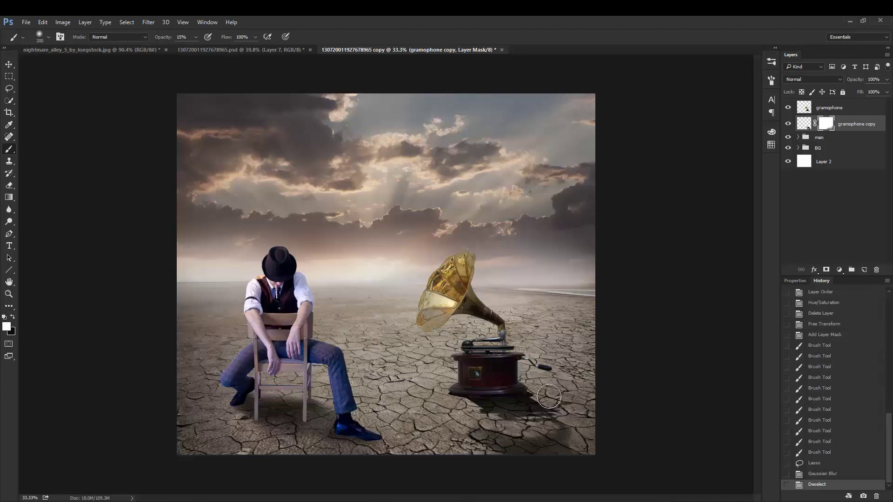
click(549, 397)
key(x)
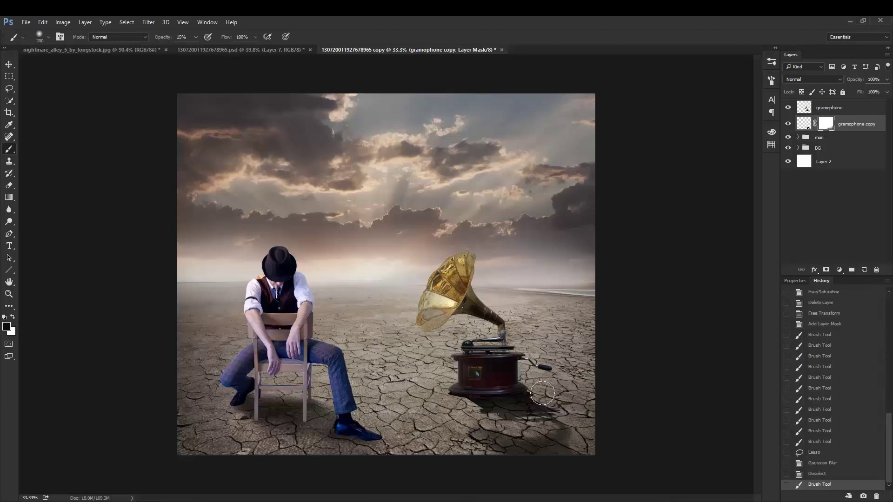
click(556, 402)
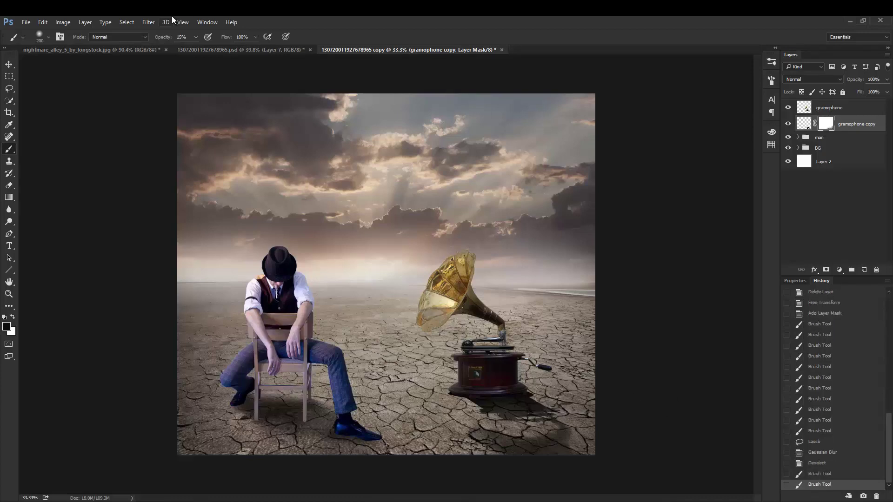
drag(163, 41, 181, 44)
drag(544, 393, 551, 396)
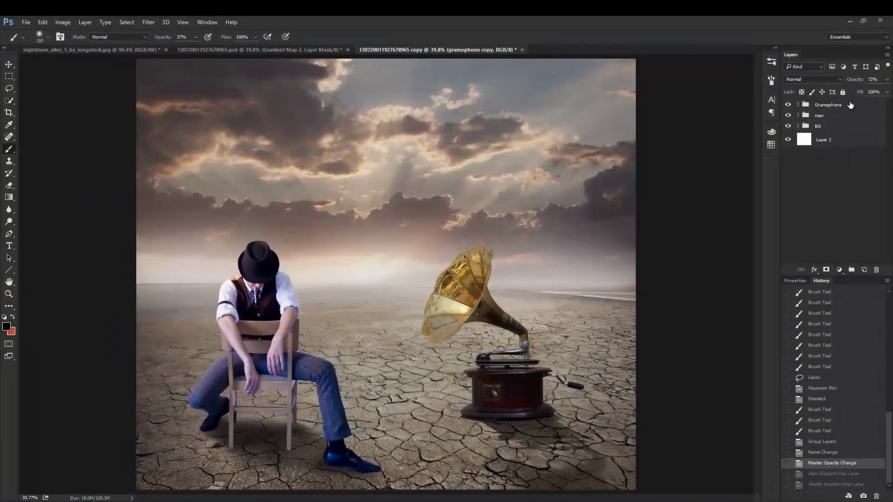
Add a Gradient Map above the Gramophone group with stops #163b56 and #c6bf95
click(847, 106)
click(842, 270)
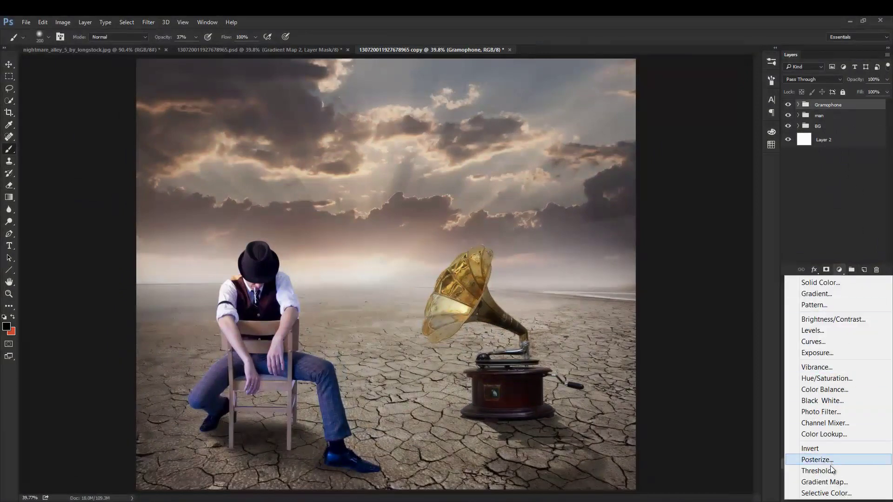
click(832, 481)
click(827, 314)
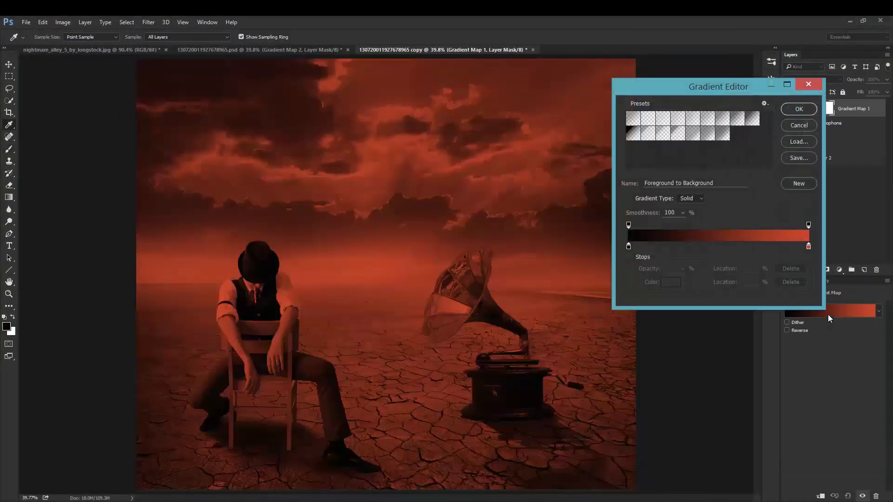
click(629, 247)
double_click(628, 248)
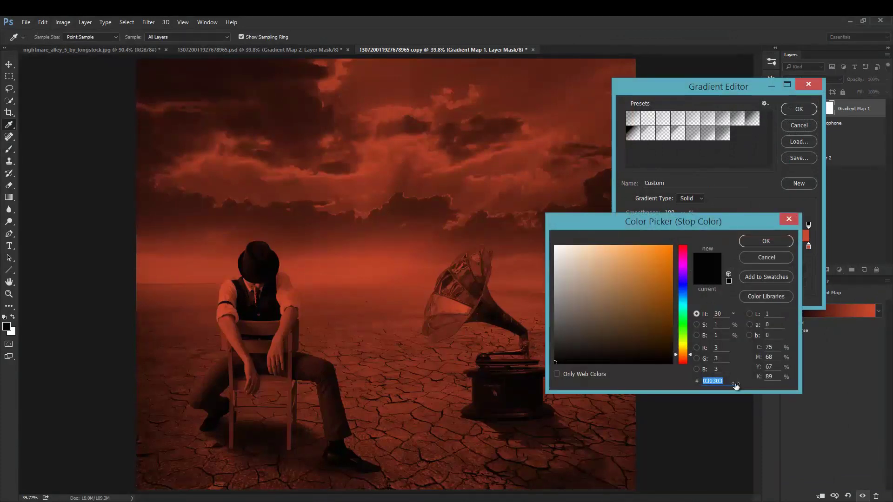
text(163b56)
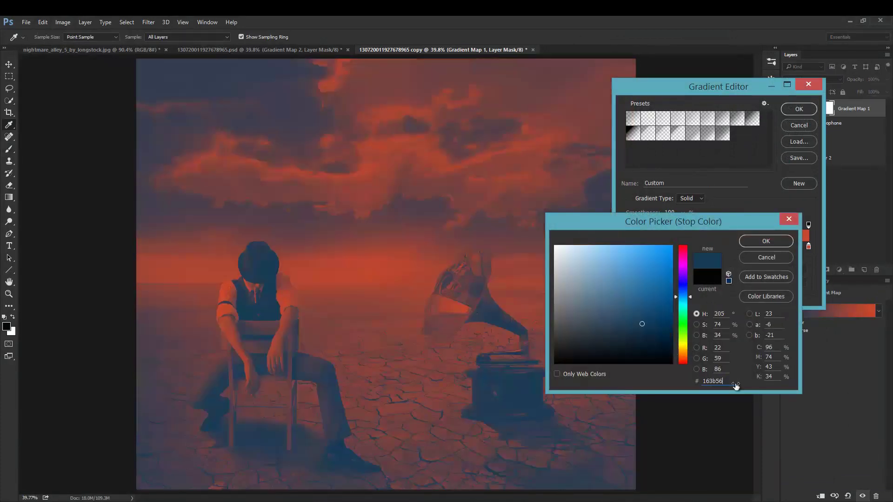
click(750, 241)
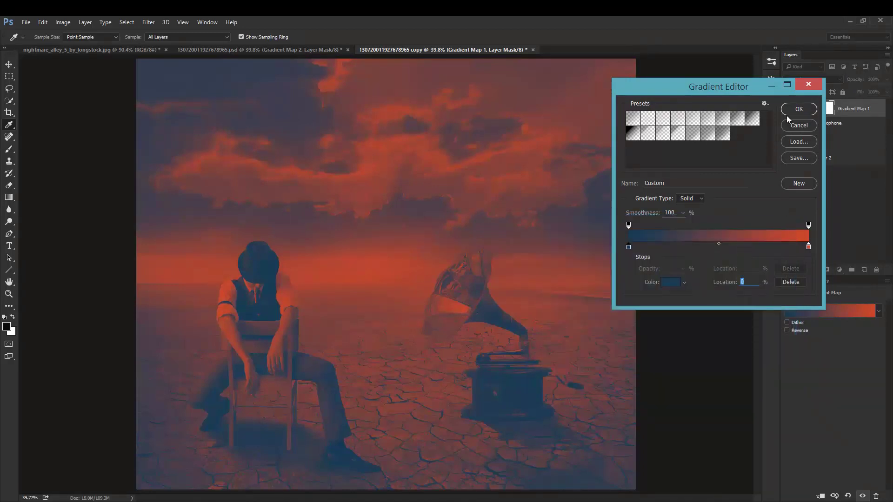
double_click(808, 246)
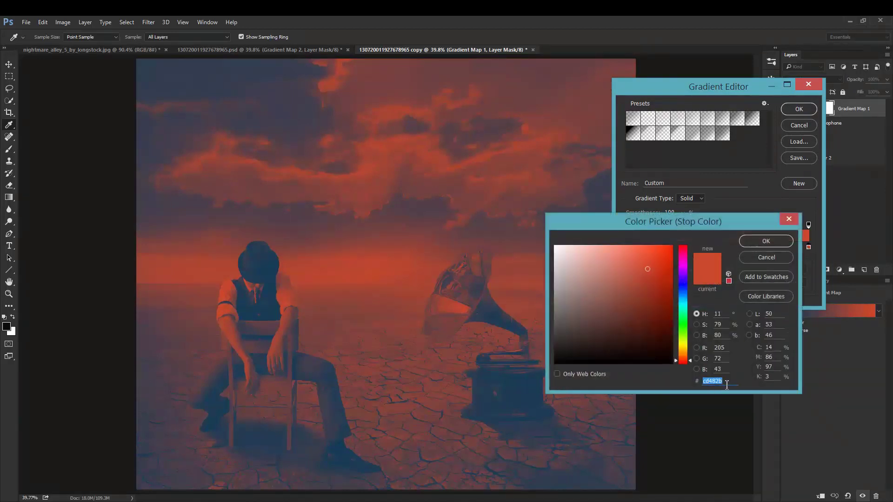
text(c6bf95)
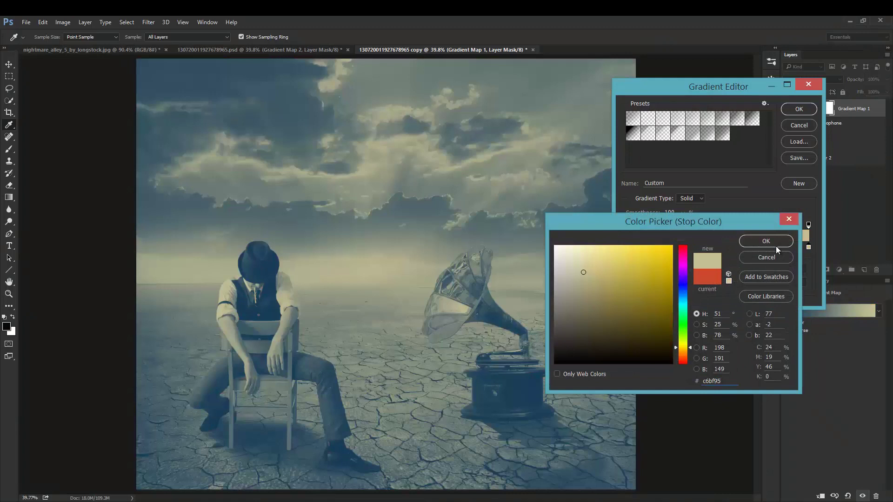
click(768, 238)
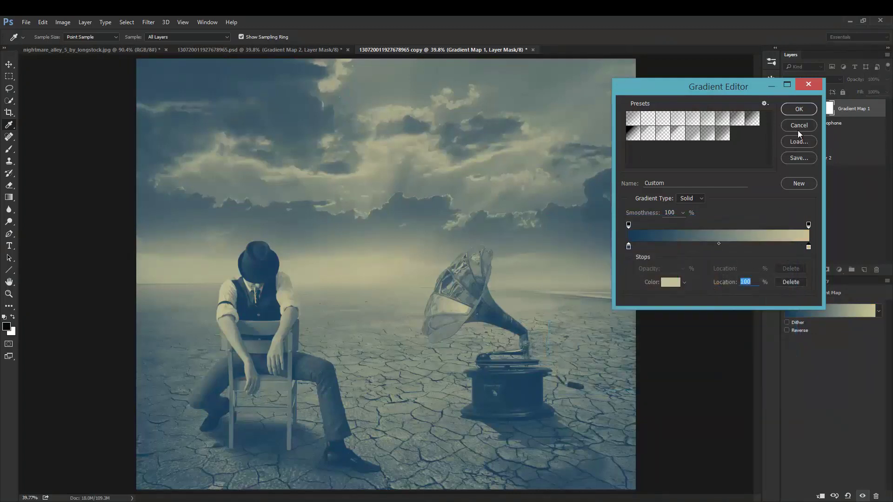
click(803, 109)
Blend the gradient map in Color mode at about 41% opacity, after trying Overlay and Screen
key(b)
click(817, 80)
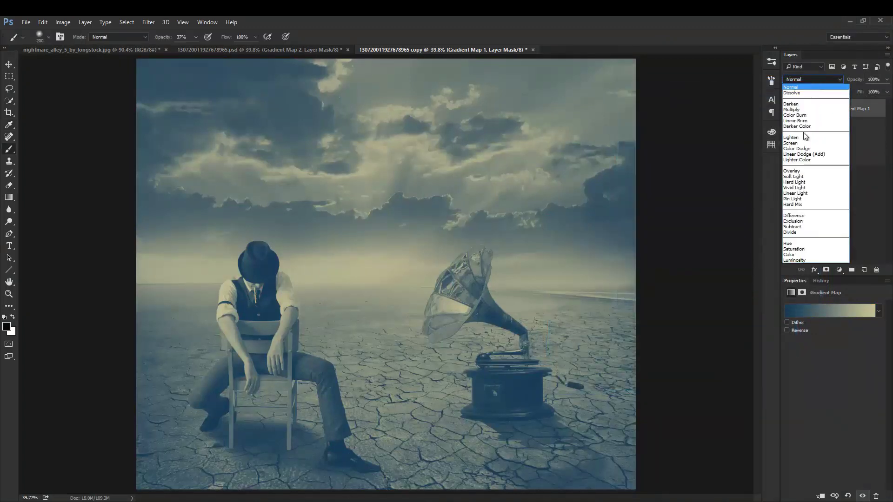
click(800, 172)
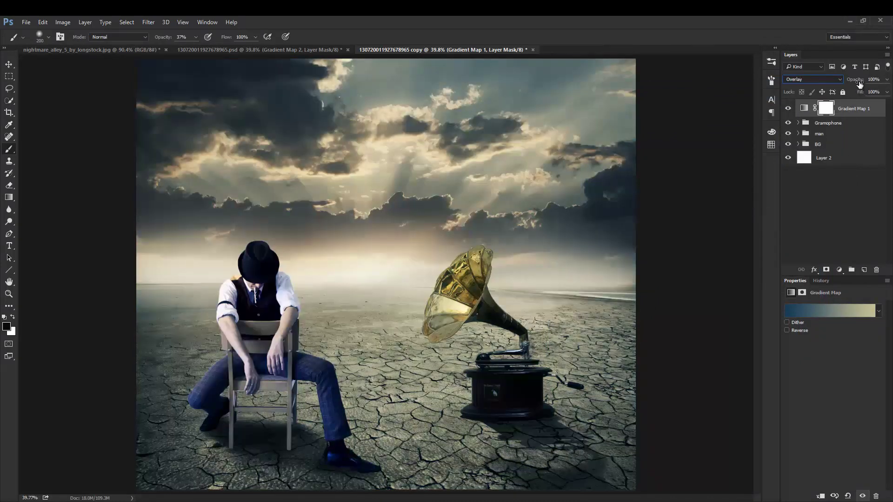
drag(859, 84, 825, 85)
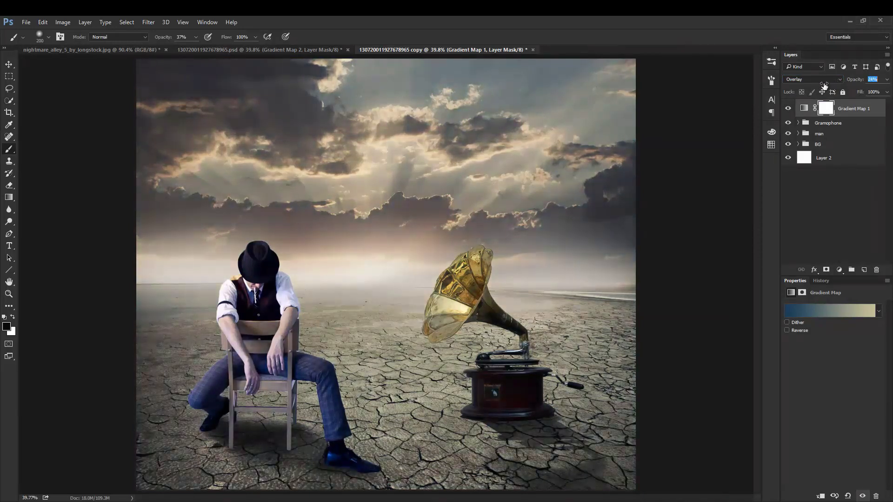
click(823, 79)
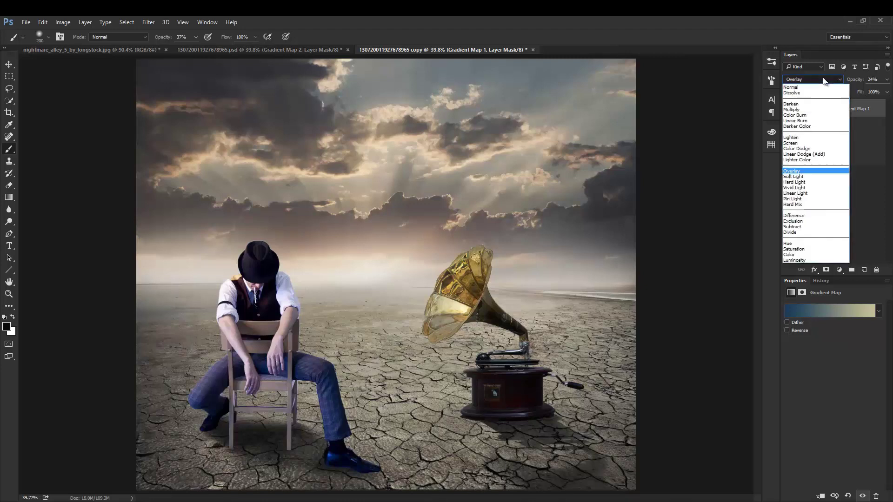
click(799, 143)
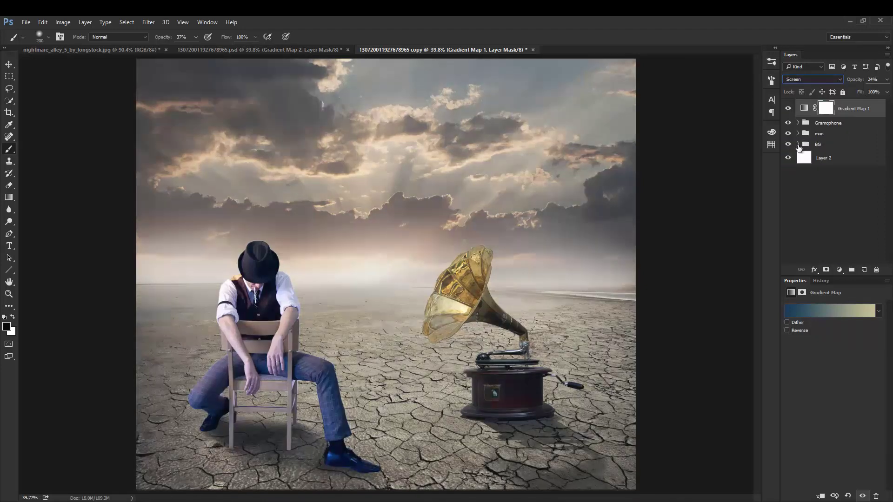
click(811, 81)
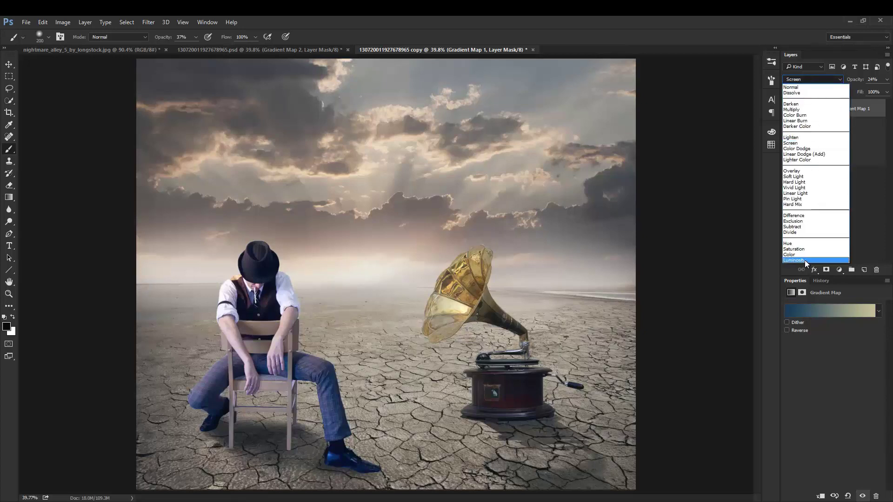
click(804, 256)
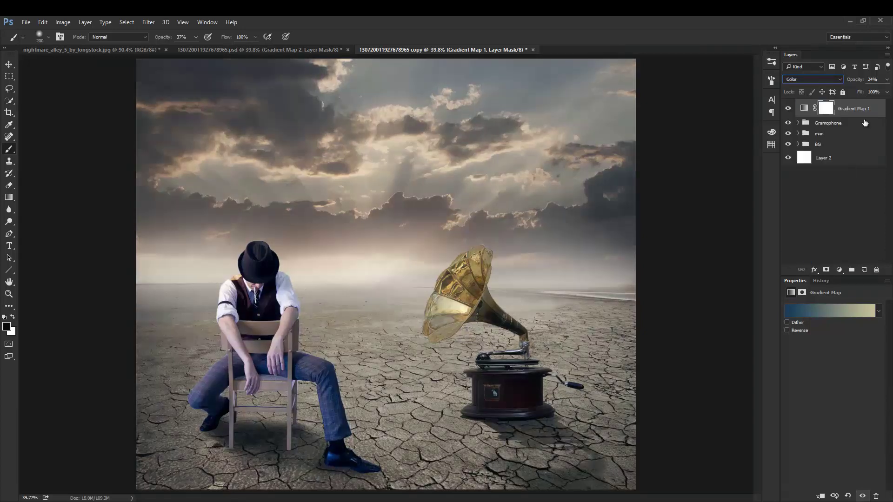
drag(855, 82, 862, 84)
Add a Color Balance layer clipped to the man group, shifting Cyan/Red to +6
click(844, 136)
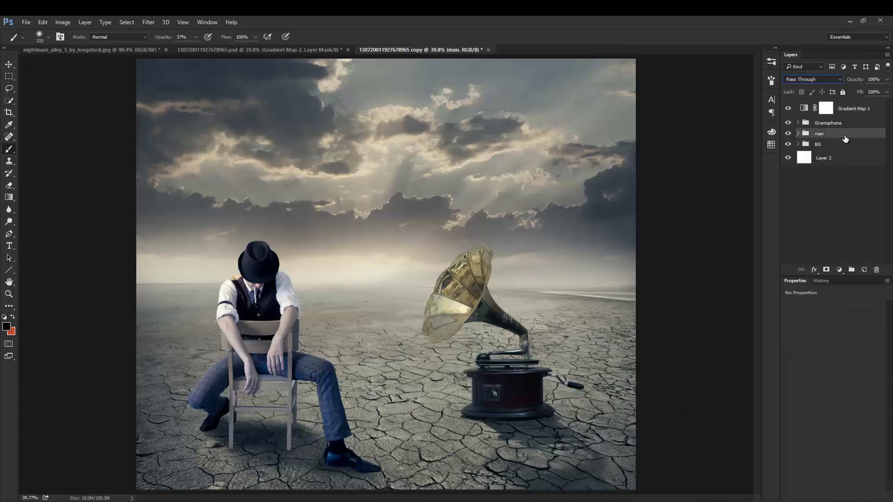
click(838, 270)
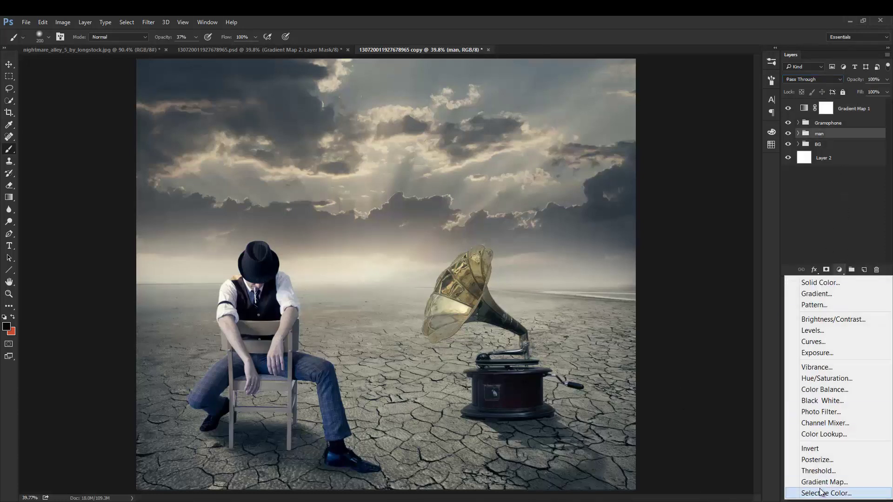
click(835, 390)
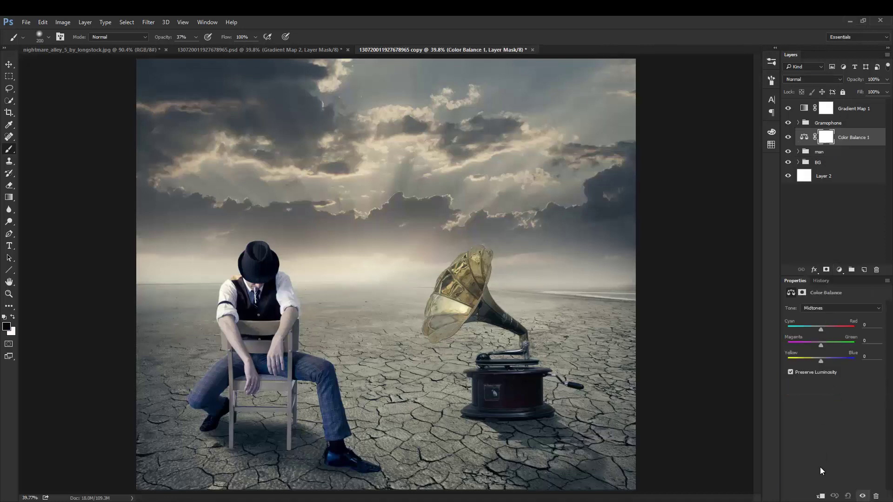
click(821, 496)
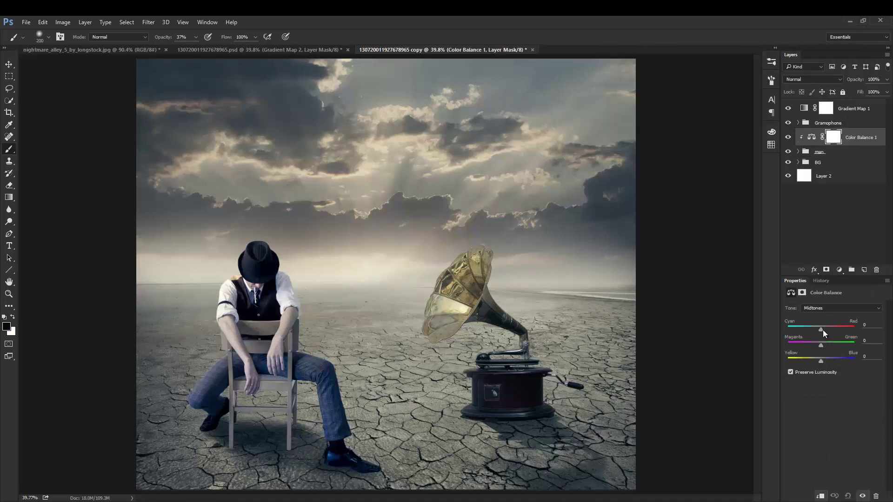
drag(822, 330, 823, 330)
Add a Color Balance layer clipped to the Gramophone group
click(858, 123)
click(838, 268)
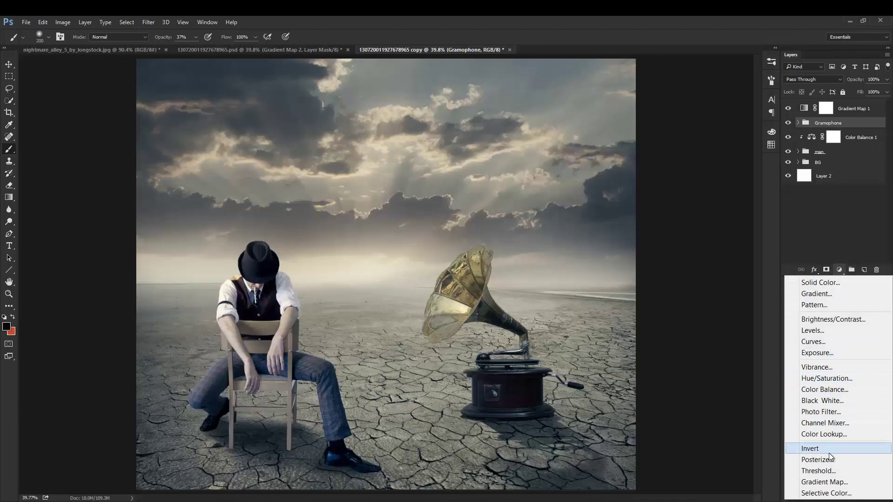
click(826, 389)
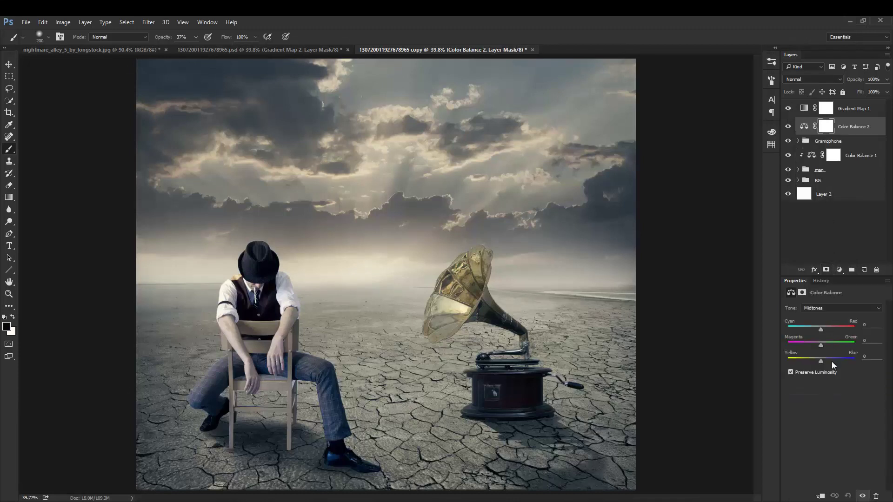
click(821, 495)
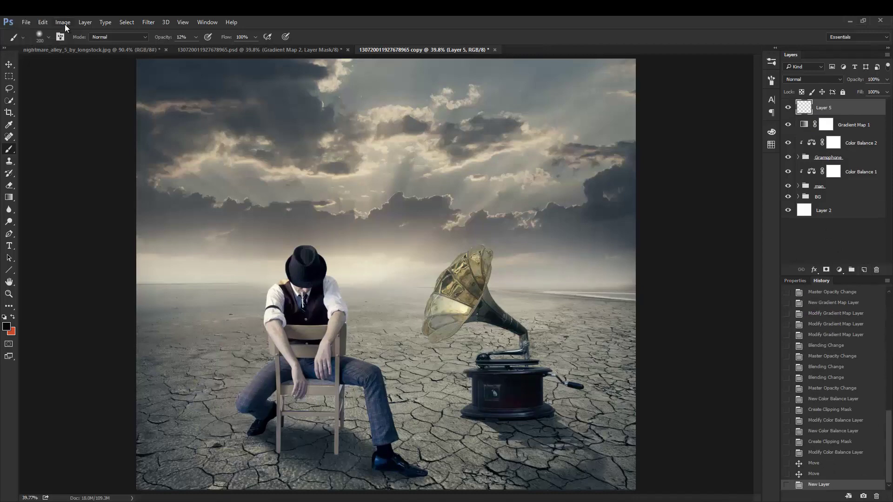
Fill the top layer with 50% gray, blend it as Overlay, and select the Dodge Tool
click(42, 22)
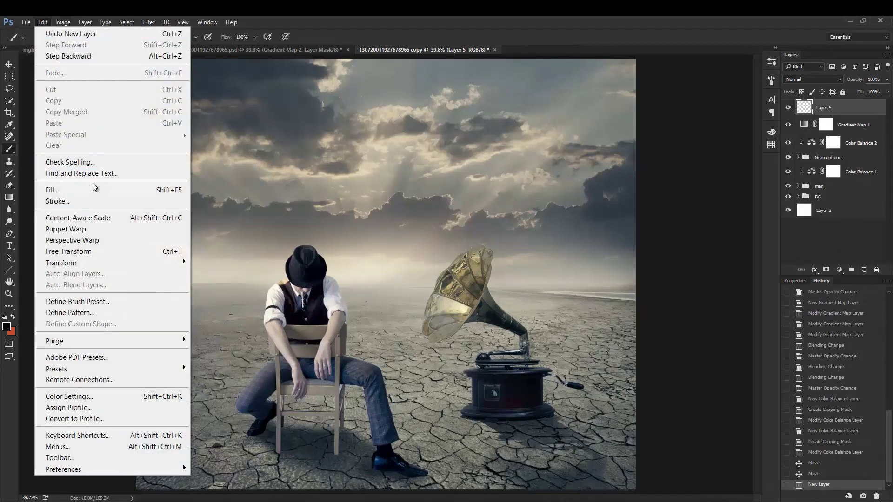
click(112, 189)
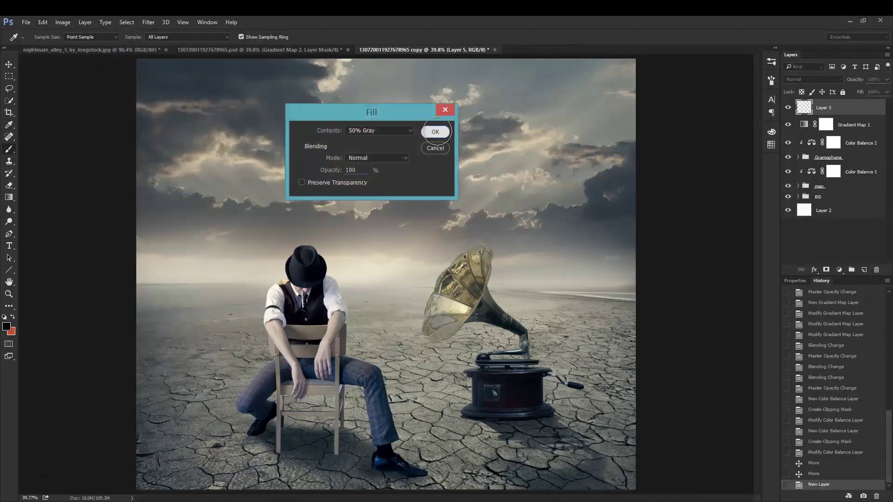
click(435, 131)
click(828, 80)
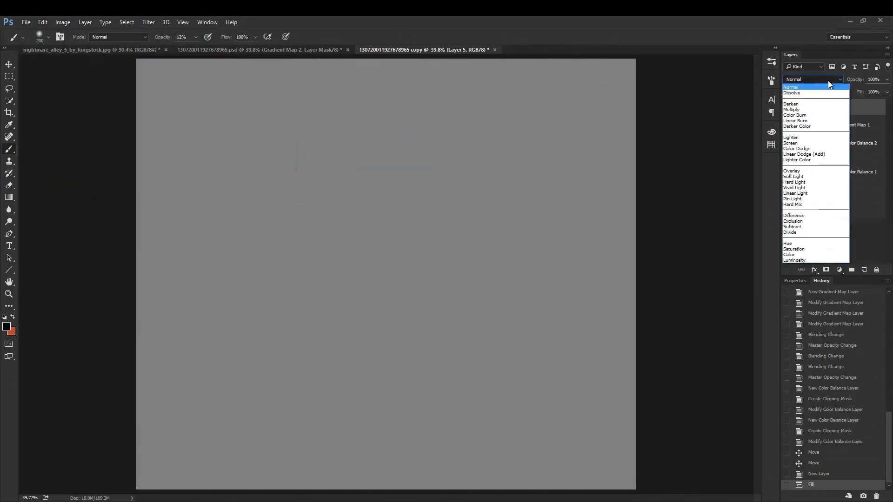
click(792, 171)
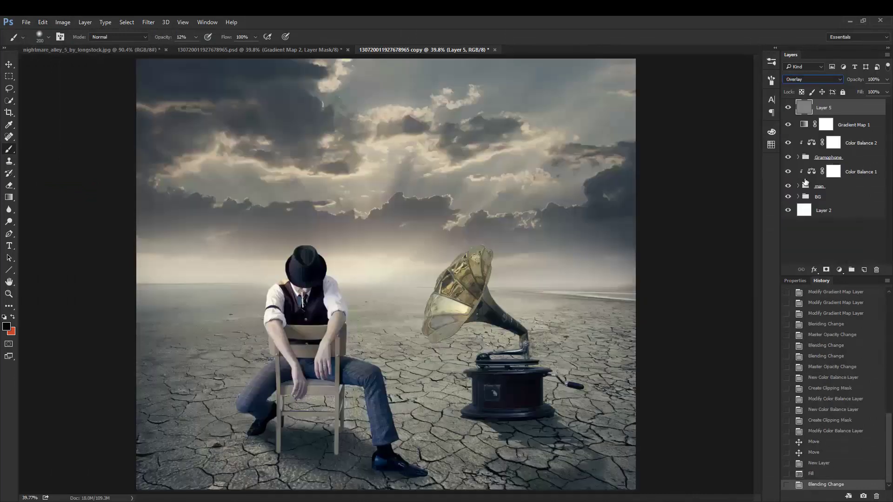
click(10, 222)
click(33, 222)
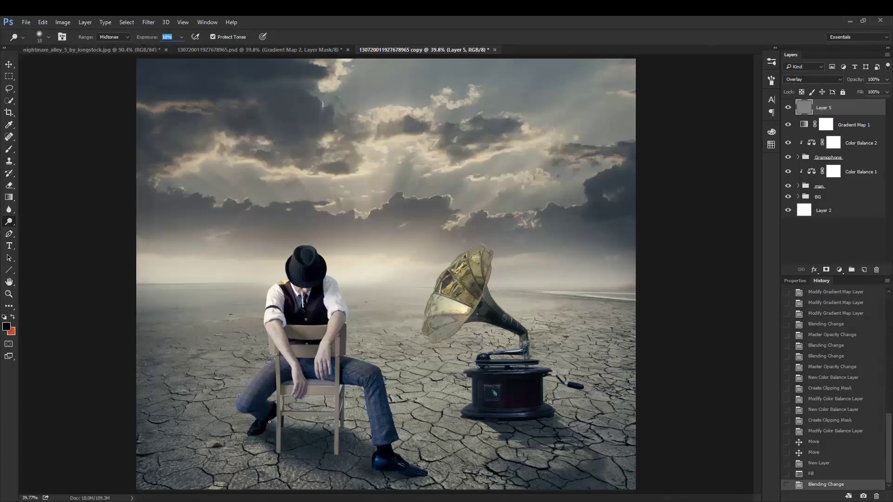
With a larger dodge brush at 100% zoom, lighten the chair area, the man's arm, hand and forearm
key(bracketright)
click(295, 377)
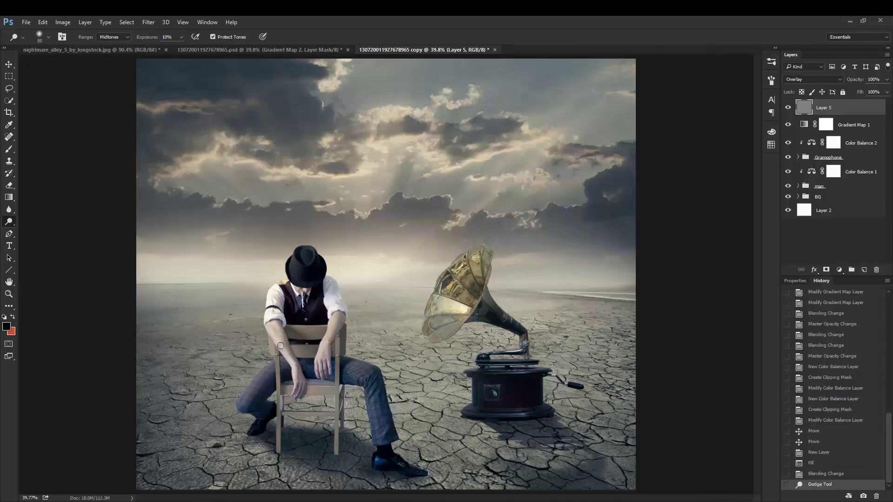
drag(286, 355, 343, 350)
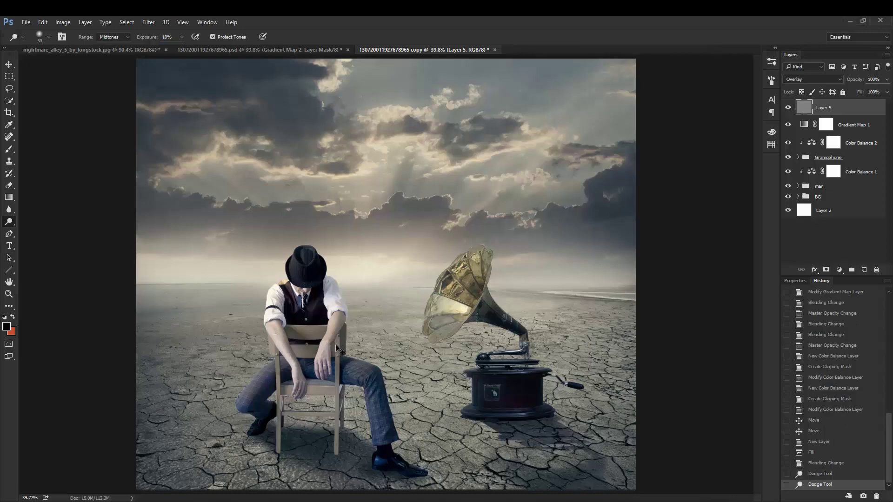
key(ctrl+1)
drag(336, 345, 371, 199)
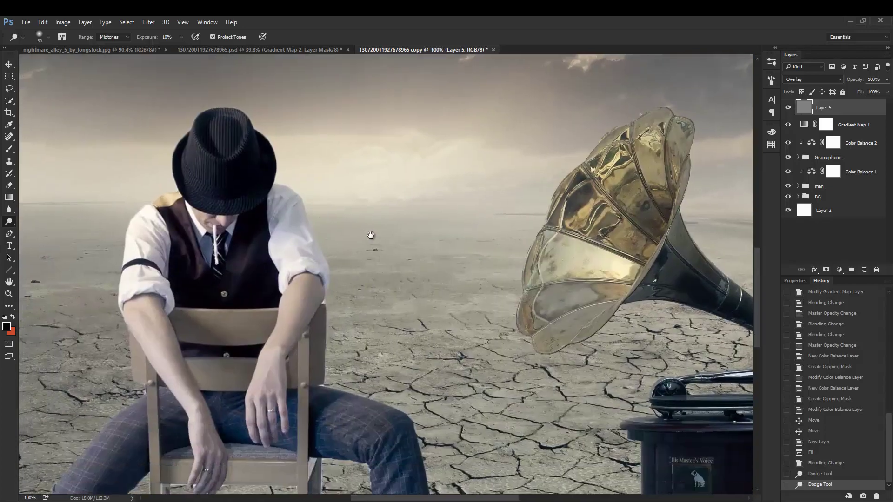
drag(303, 236, 285, 269)
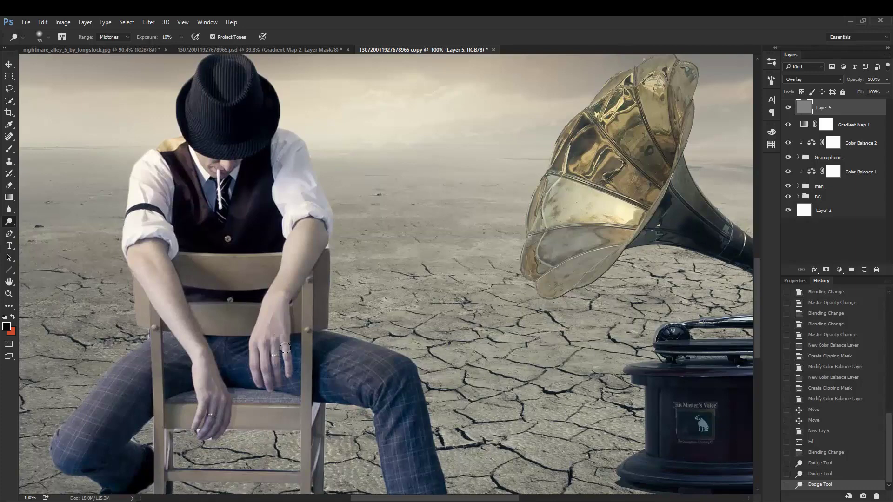
mouse_move(290, 373)
mouse_down()
mouse_move(262, 355)
mouse_move(254, 365)
mouse_up()
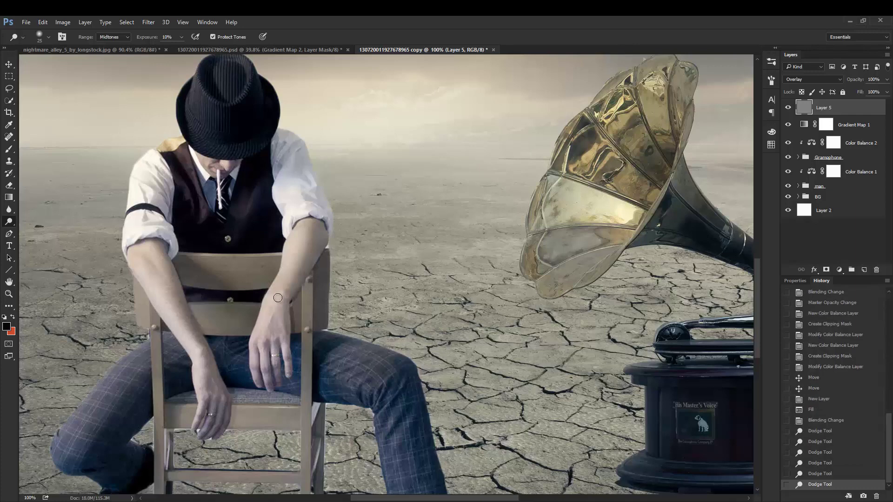
drag(286, 283, 276, 274)
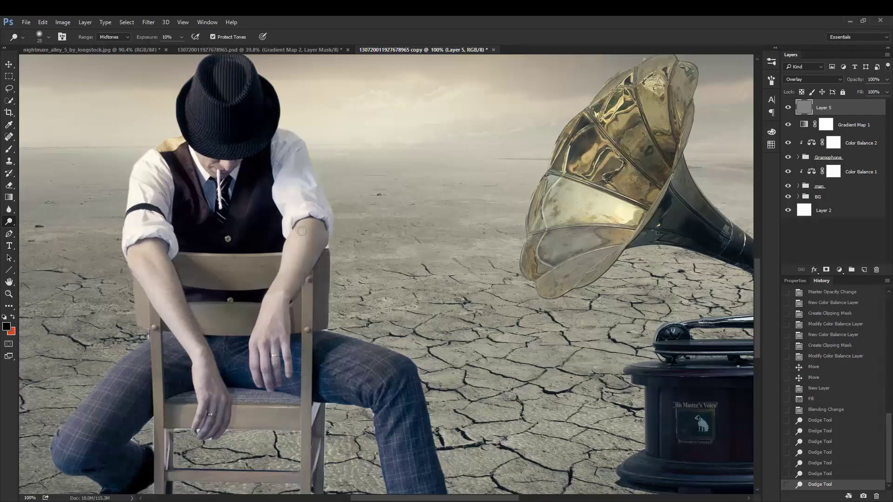
mouse_move(300, 230)
mouse_down()
mouse_move(302, 205)
mouse_move(328, 207)
mouse_up()
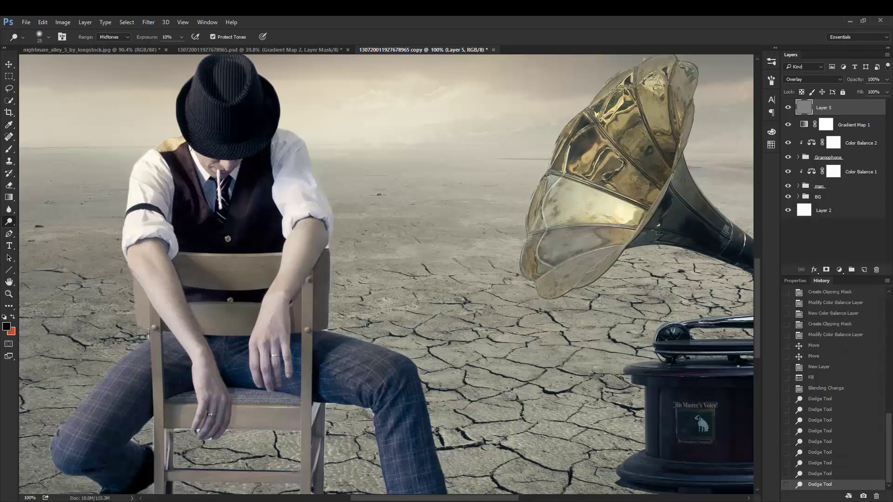
Dodge the man's shoulder, collar, sleeve, thigh and trouser leg
mouse_move(187, 148)
mouse_down()
mouse_move(150, 195)
mouse_move(139, 191)
mouse_move(134, 209)
mouse_up()
drag(152, 158, 133, 194)
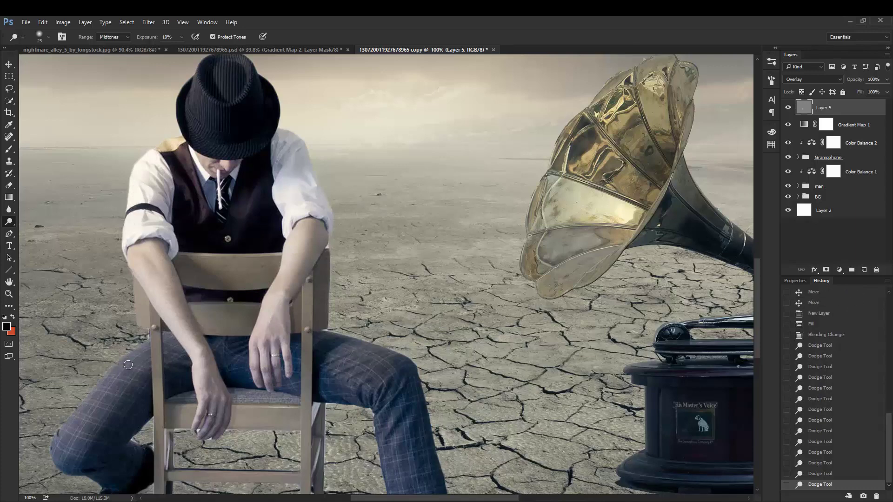
drag(155, 335, 213, 225)
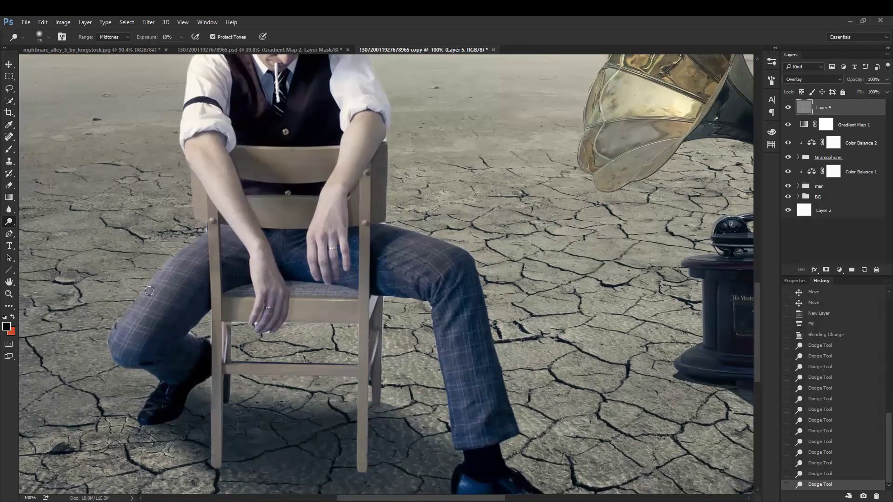
mouse_move(149, 291)
mouse_down()
mouse_move(222, 239)
mouse_move(282, 289)
mouse_up()
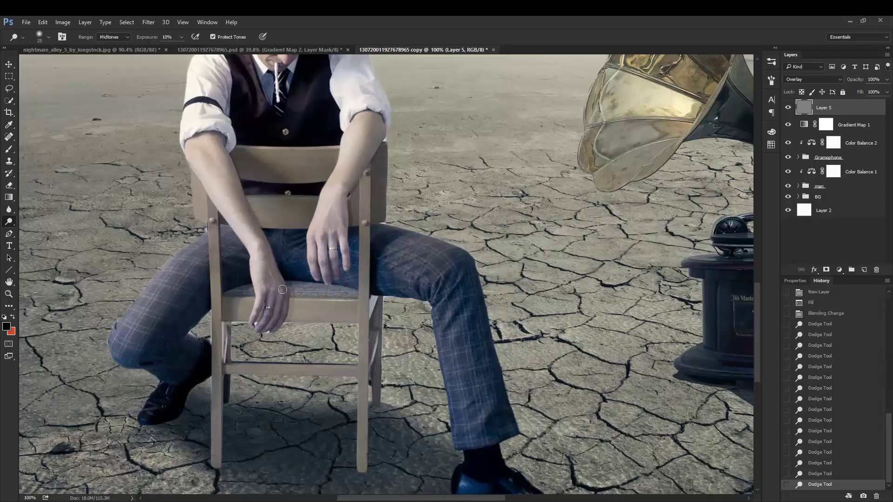
drag(435, 246, 417, 239)
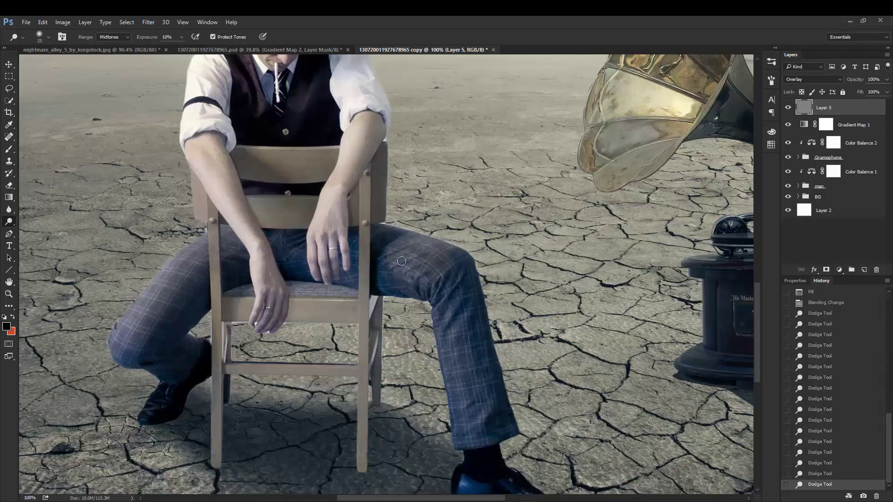
drag(378, 258, 406, 236)
drag(451, 263, 469, 307)
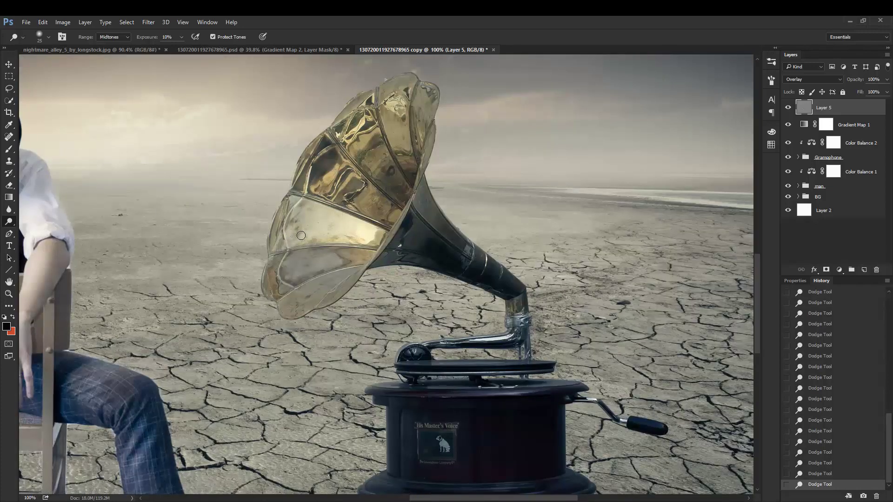
Dodge highlights on the gramophone's horn, tonearm and base edge with a resized brush
key(bracketright)
key(bracketright)
mouse_move(363, 116)
mouse_down()
mouse_move(329, 179)
mouse_move(340, 152)
mouse_up()
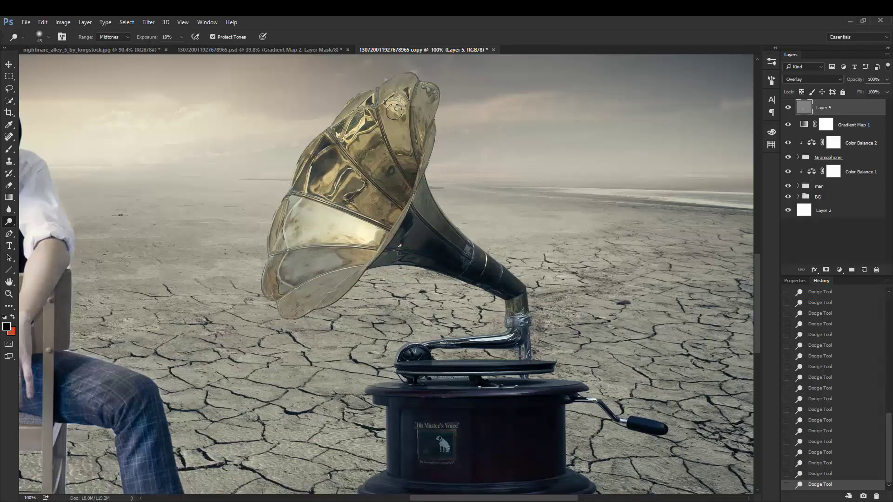
drag(340, 152, 294, 254)
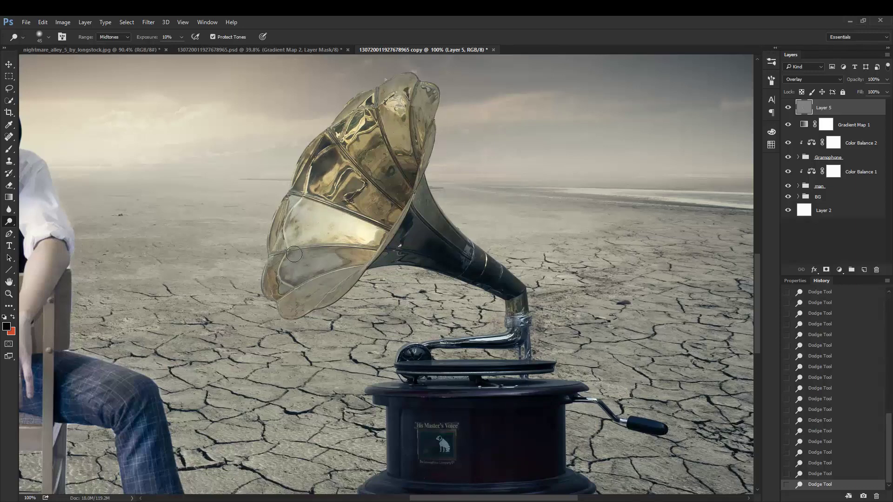
key(bracketleft)
drag(464, 333, 495, 336)
mouse_move(406, 394)
mouse_down()
mouse_move(505, 311)
mouse_move(499, 300)
mouse_up()
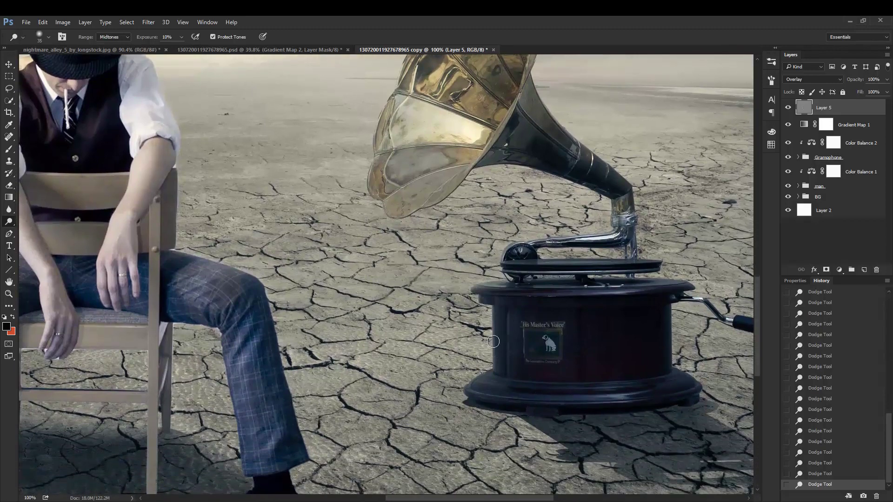
drag(480, 394, 506, 395)
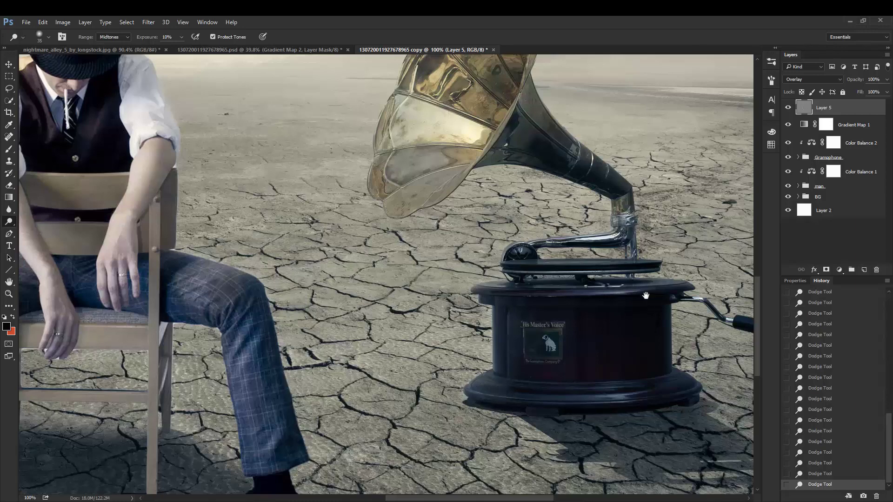
mouse_move(645, 296)
mouse_down()
mouse_move(434, 363)
mouse_move(571, 400)
mouse_move(550, 391)
mouse_up()
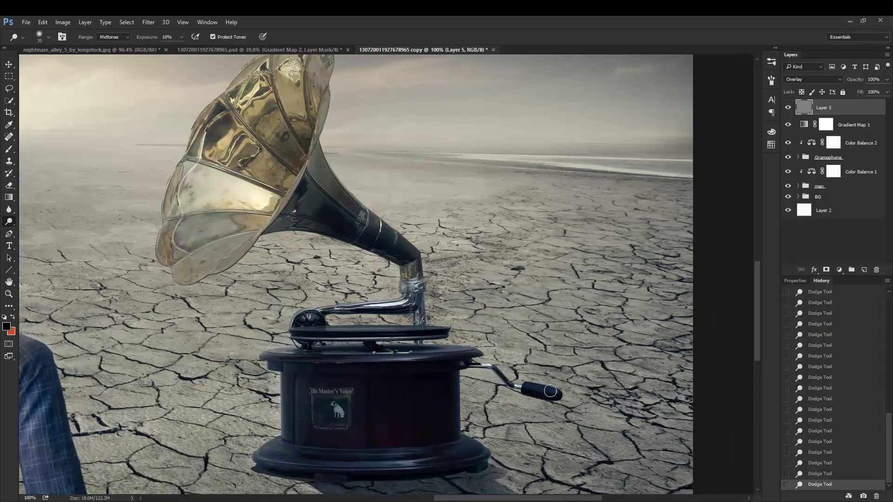
drag(329, 316, 594, 344)
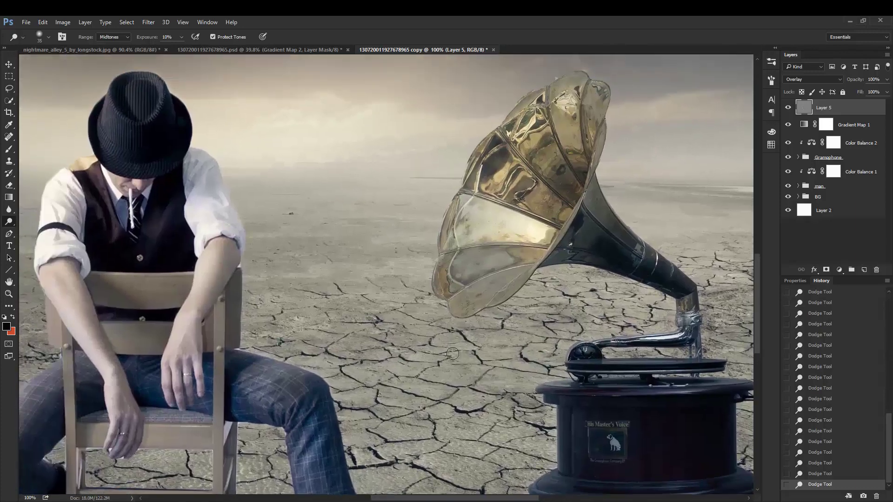
mouse_move(296, 277)
mouse_down()
mouse_move(514, 200)
mouse_move(486, 138)
mouse_up()
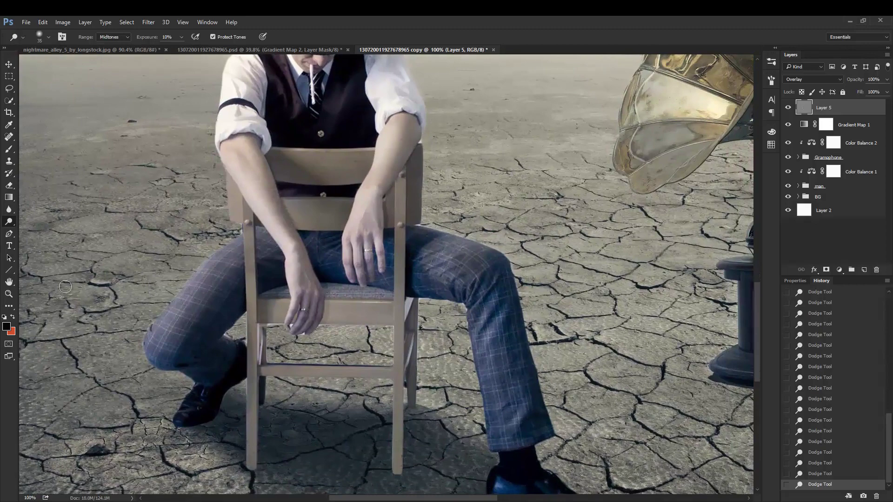
Switch to the Burn Tool at lowered exposure and darken the man's thigh and trouser shin
right_click(8, 221)
click(42, 231)
drag(146, 42, 136, 41)
mouse_move(274, 297)
mouse_down()
mouse_move(272, 280)
mouse_move(367, 287)
mouse_up()
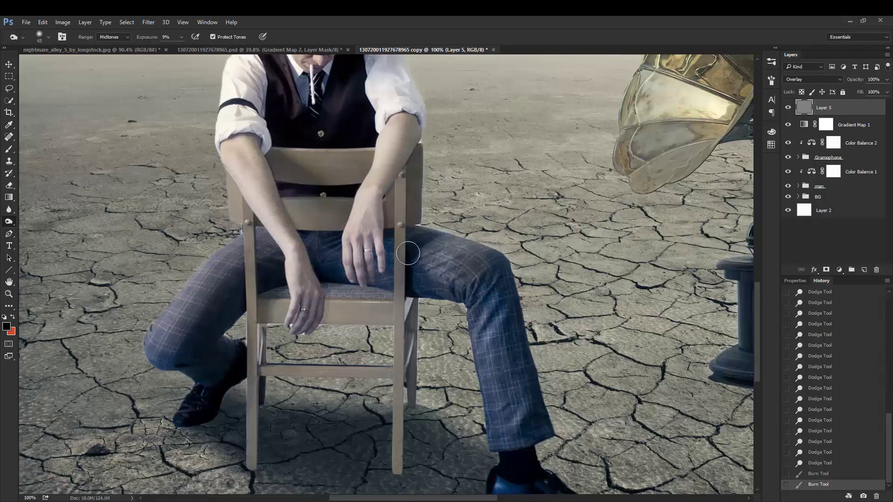
drag(494, 309, 470, 333)
drag(491, 402, 493, 437)
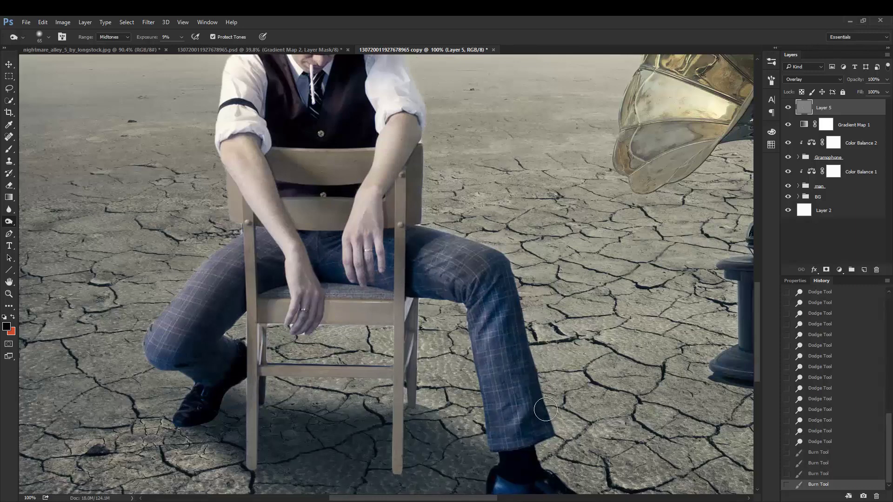
drag(546, 409, 525, 414)
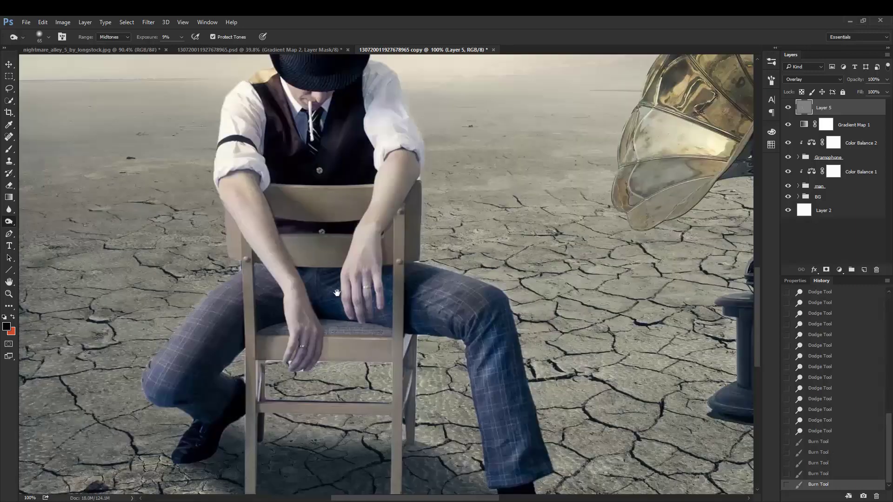
Burn shading into the man's forearm and vest and the gramophone horn's bell
mouse_move(356, 188)
mouse_down()
mouse_move(322, 327)
mouse_move(384, 293)
mouse_move(363, 326)
mouse_up()
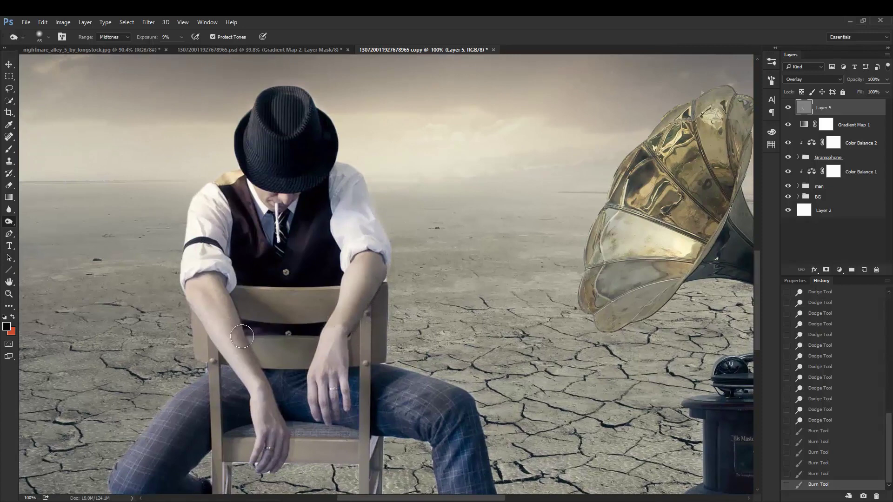
mouse_move(242, 336)
mouse_down()
mouse_move(278, 409)
mouse_move(274, 371)
mouse_up()
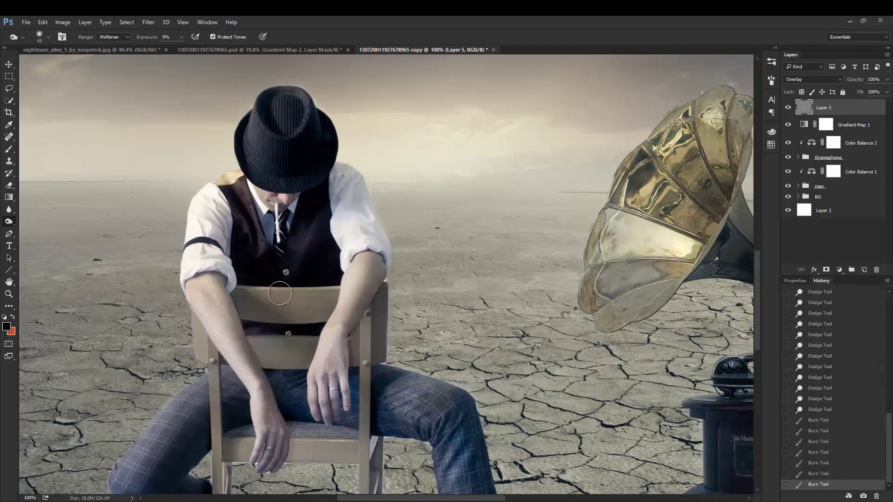
mouse_move(280, 293)
mouse_down()
mouse_move(249, 251)
mouse_move(245, 279)
mouse_move(320, 259)
mouse_move(340, 242)
mouse_move(352, 186)
mouse_move(327, 211)
mouse_move(331, 202)
mouse_move(303, 175)
mouse_up()
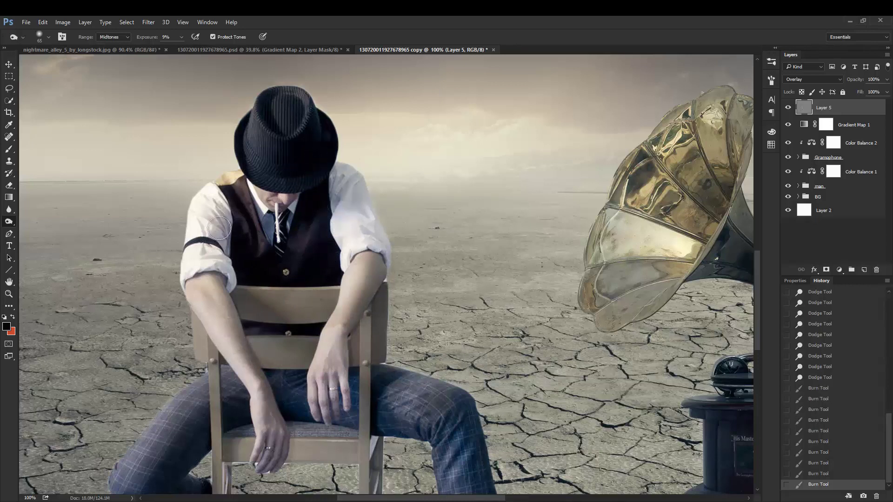
drag(219, 228, 245, 267)
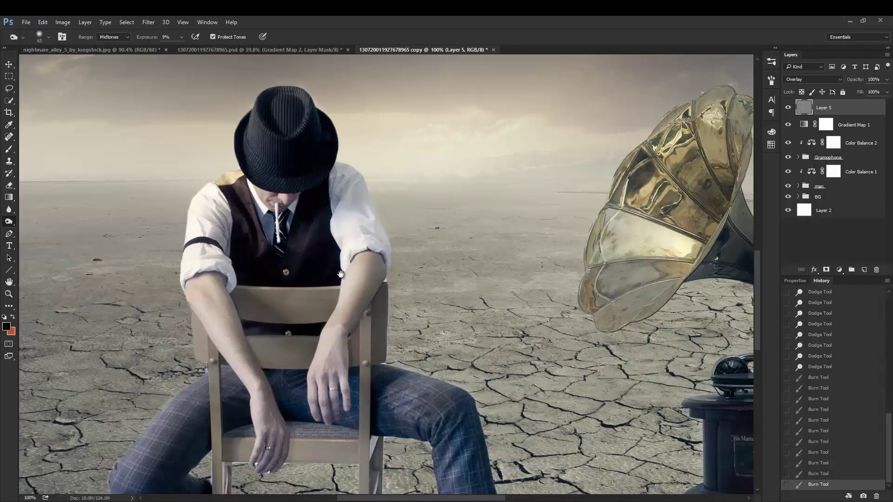
drag(340, 274, 23, 253)
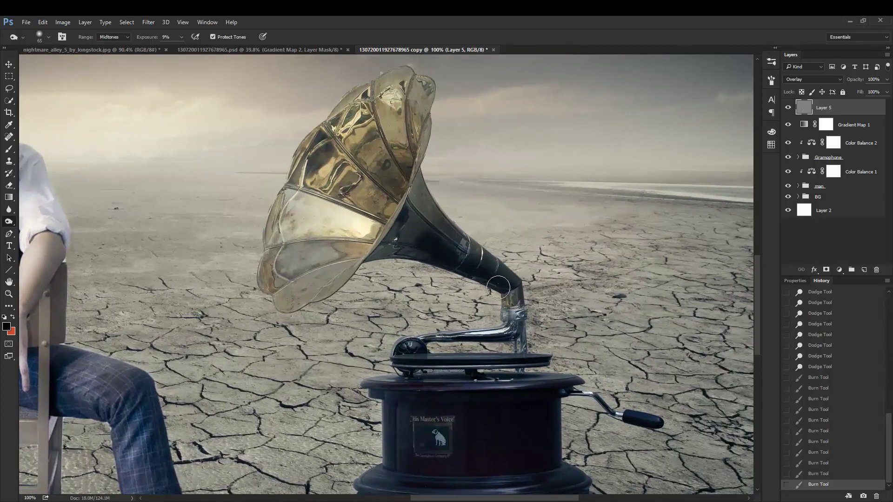
mouse_move(498, 288)
mouse_down()
mouse_move(450, 238)
mouse_move(462, 253)
mouse_move(438, 246)
mouse_up()
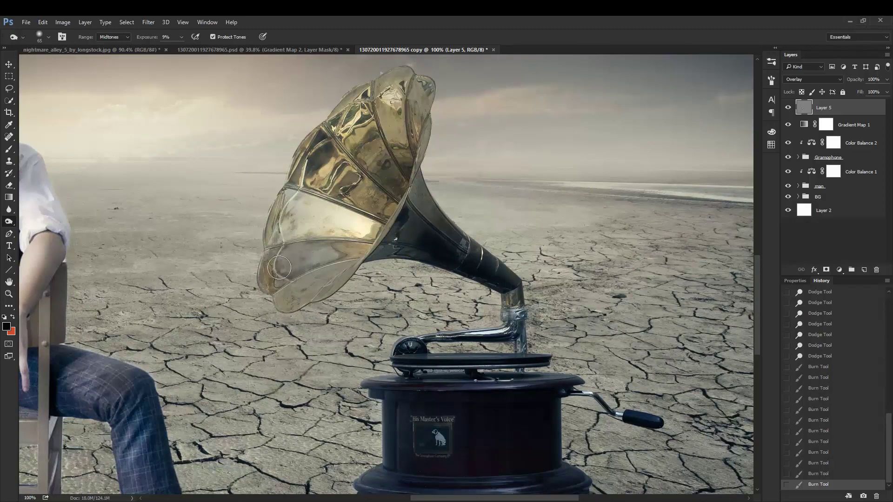
drag(279, 268, 288, 279)
drag(182, 341, 391, 356)
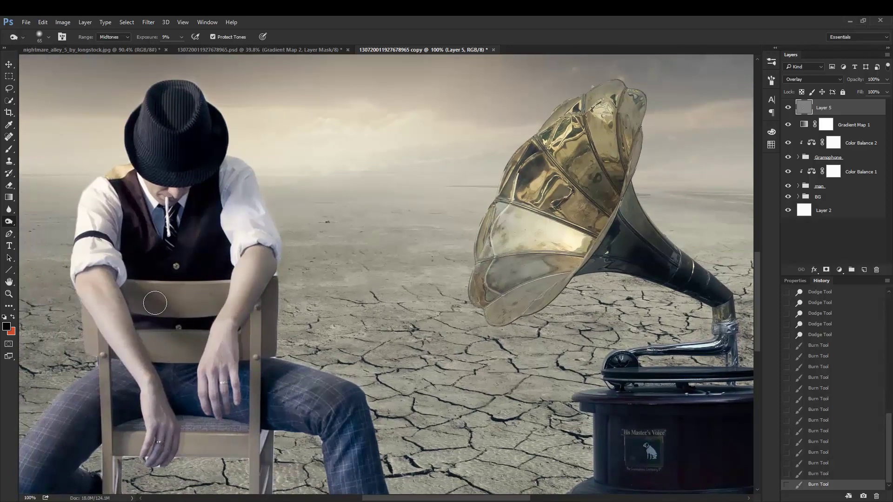
drag(155, 303, 196, 326)
scroll(186, 320, down, 2)
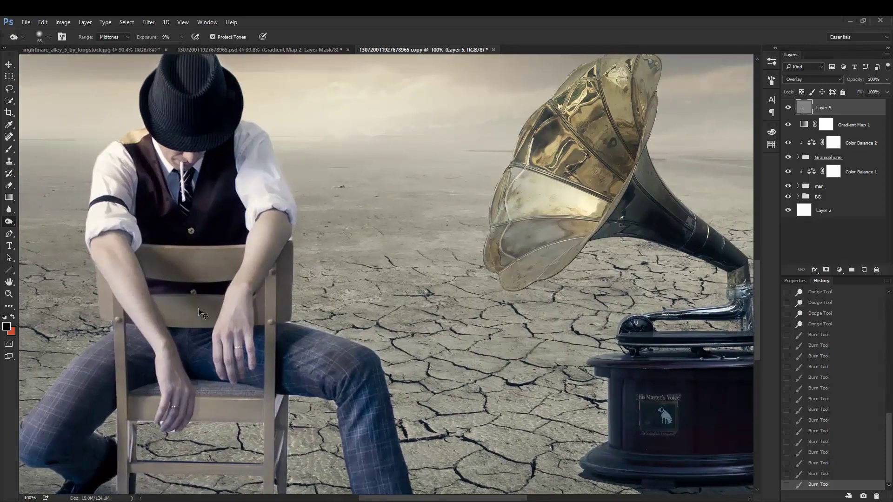
Fit the image on screen and toggle the dodge-and-burn layer to compare
key(ctrl+0)
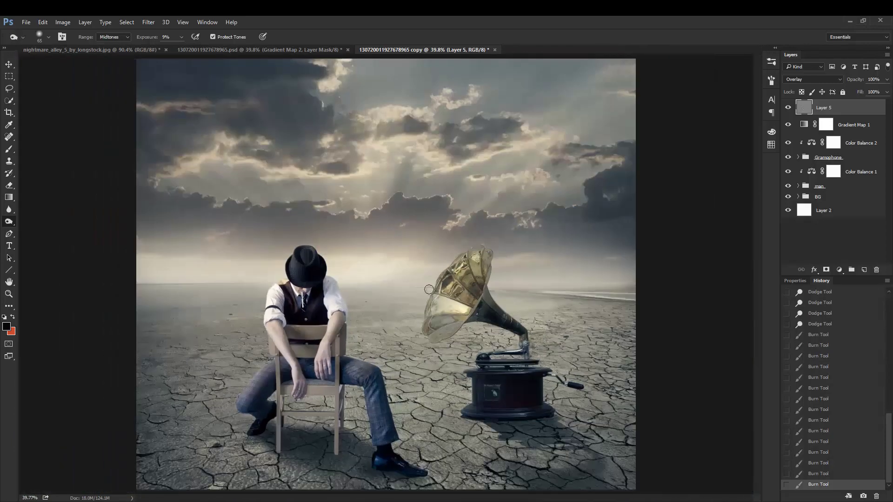
click(788, 109)
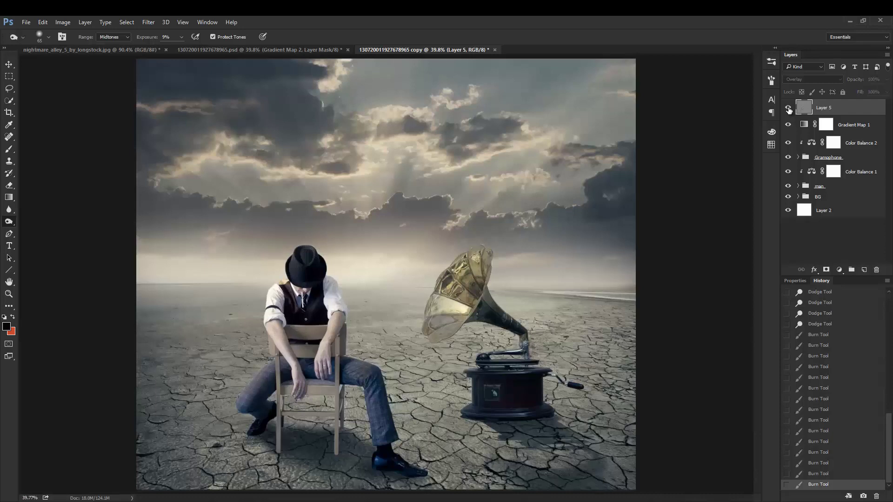
click(788, 108)
click(788, 108)
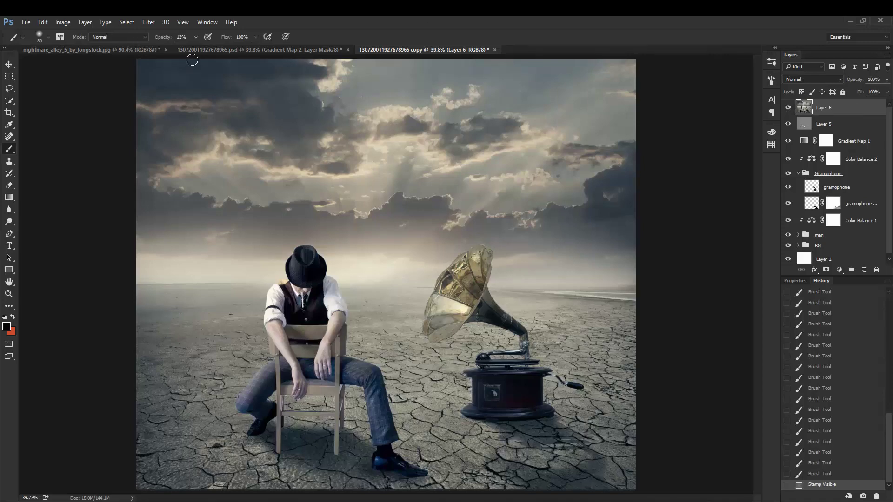
Set up a Lighting Effects Spot light moved higher, smaller hotspot, maximum Metallic, reduced Gloss
click(163, 24)
mouse_move(147, 21)
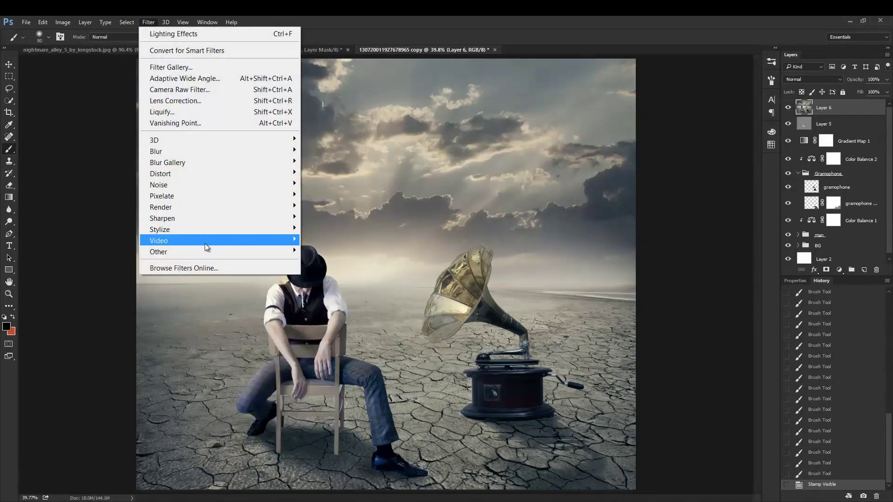
mouse_move(160, 207)
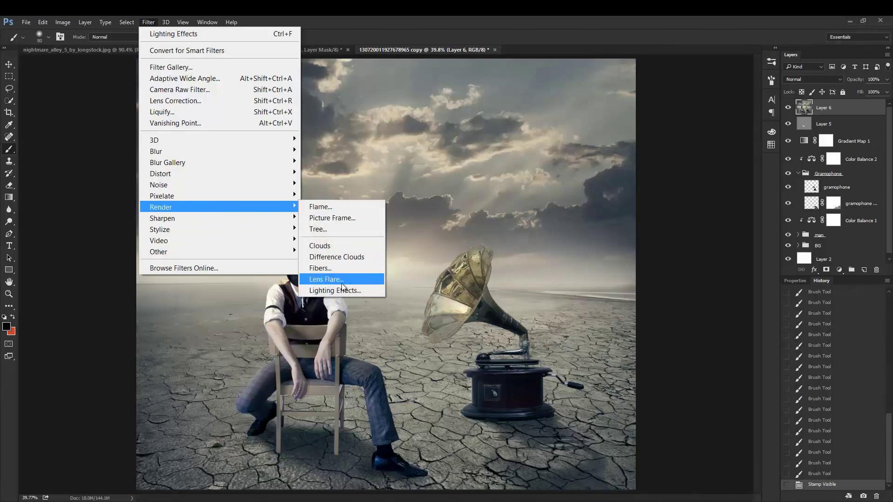
click(340, 291)
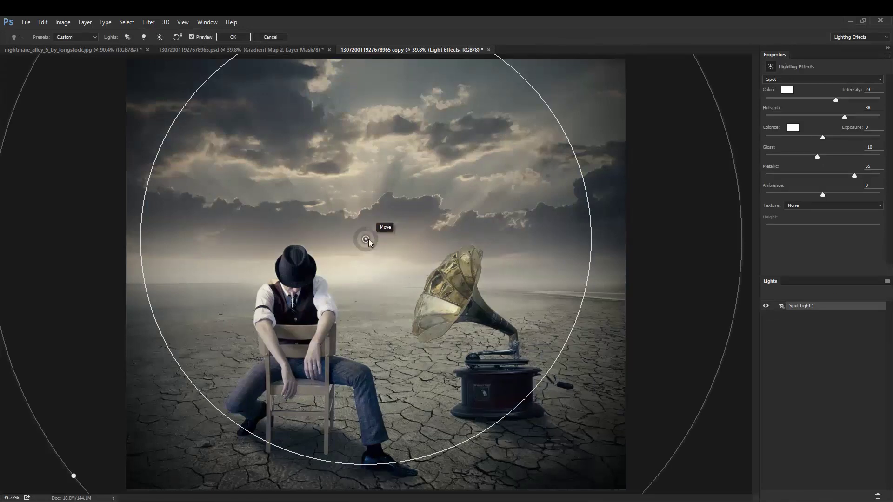
mouse_move(367, 239)
mouse_down()
mouse_move(367, 203)
mouse_move(364, 229)
mouse_up()
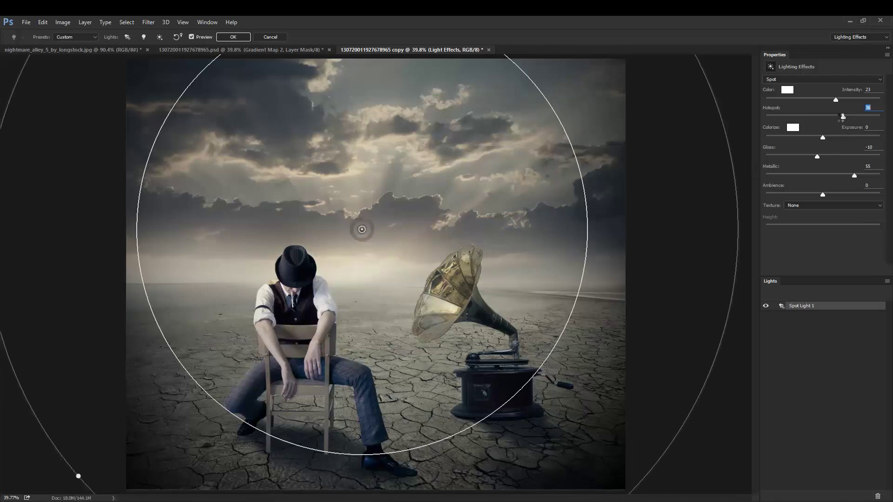
drag(844, 116, 849, 118)
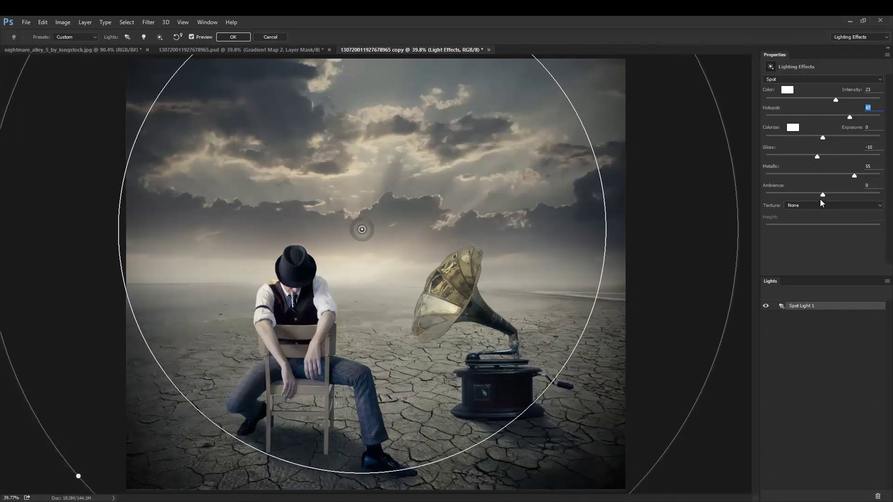
click(855, 176)
mouse_move(855, 174)
mouse_down()
mouse_move(889, 175)
mouse_move(856, 176)
mouse_up()
mouse_move(816, 156)
mouse_down()
mouse_move(795, 155)
mouse_move(890, 153)
mouse_up()
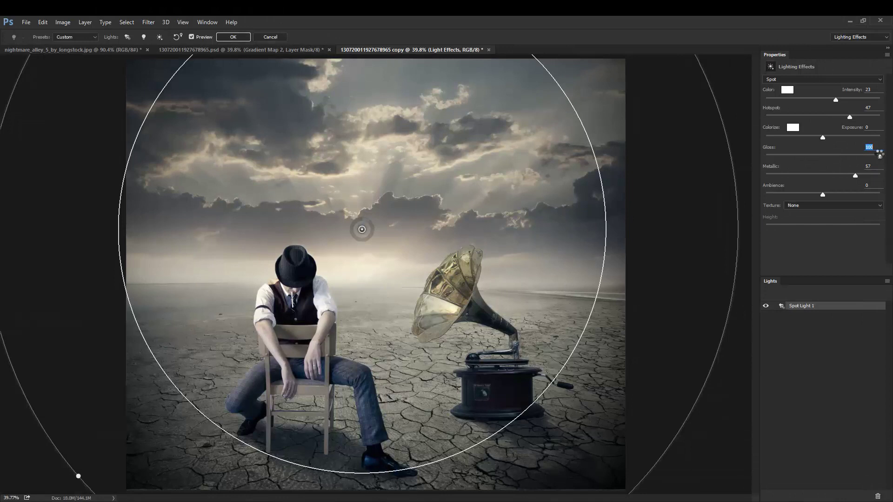
drag(889, 153, 823, 158)
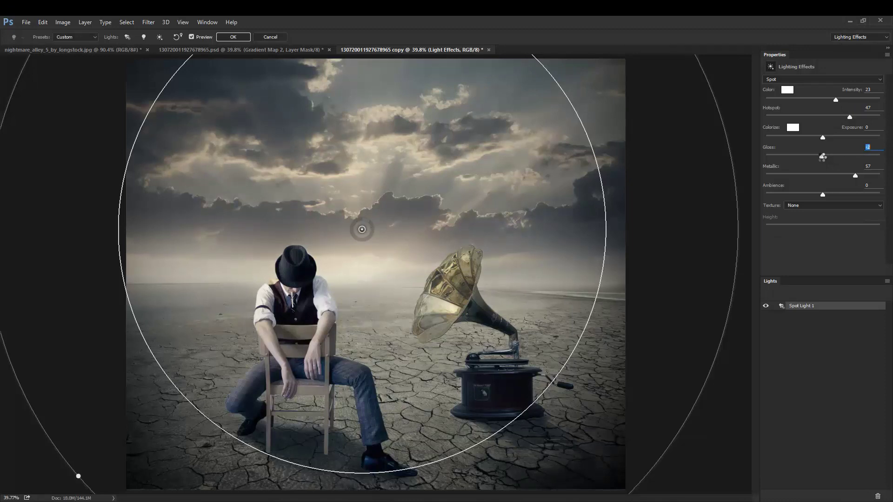
drag(822, 157, 818, 157)
click(874, 81)
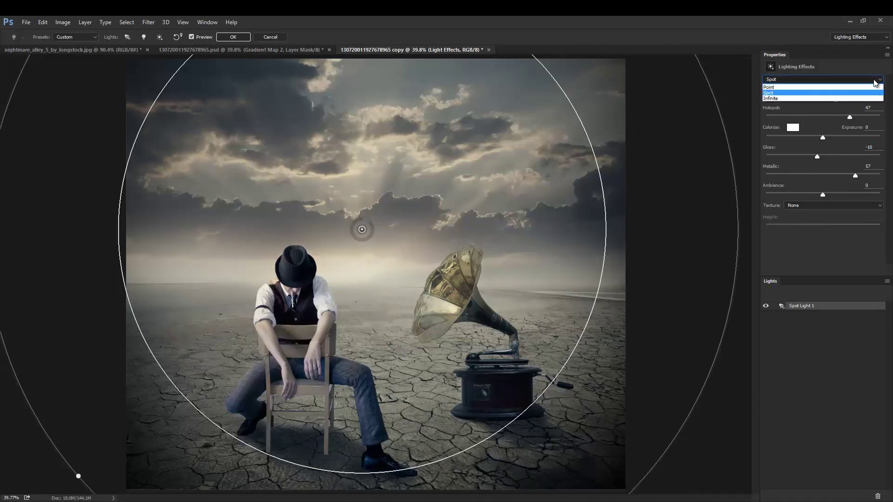
click(876, 83)
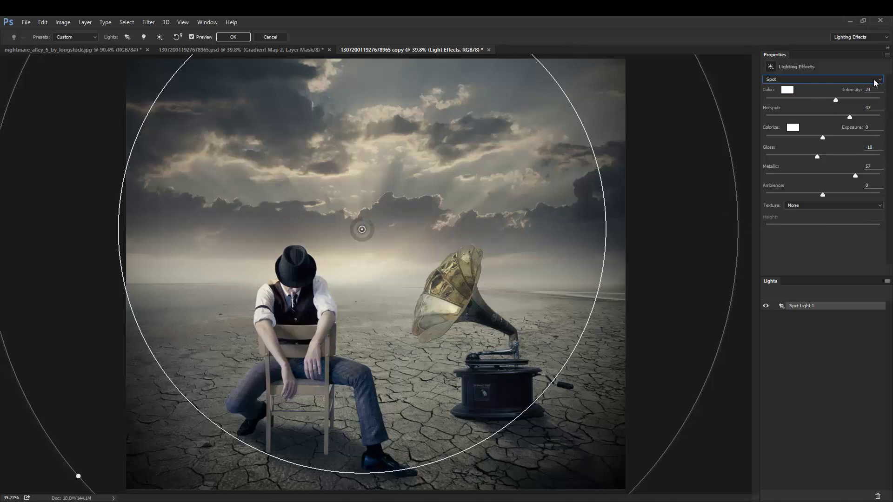
Apply the lighting effect and compare the relit layer on and off
click(225, 36)
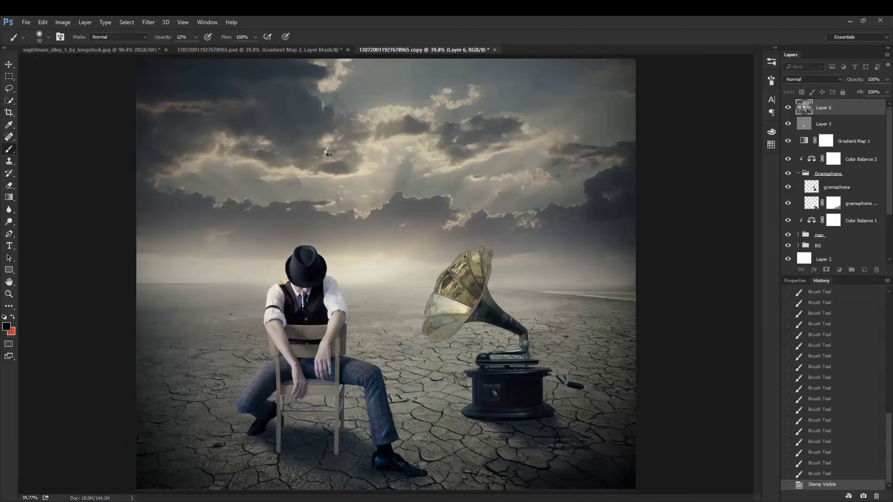
click(787, 109)
click(787, 109)
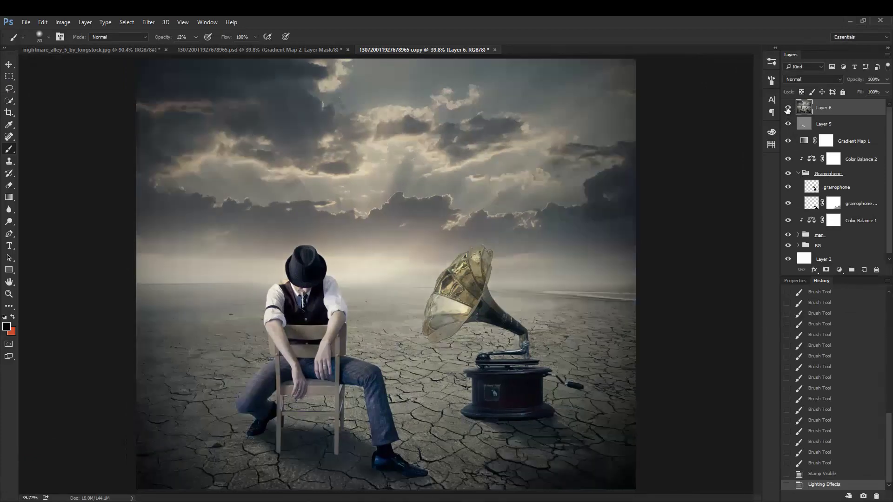
click(787, 108)
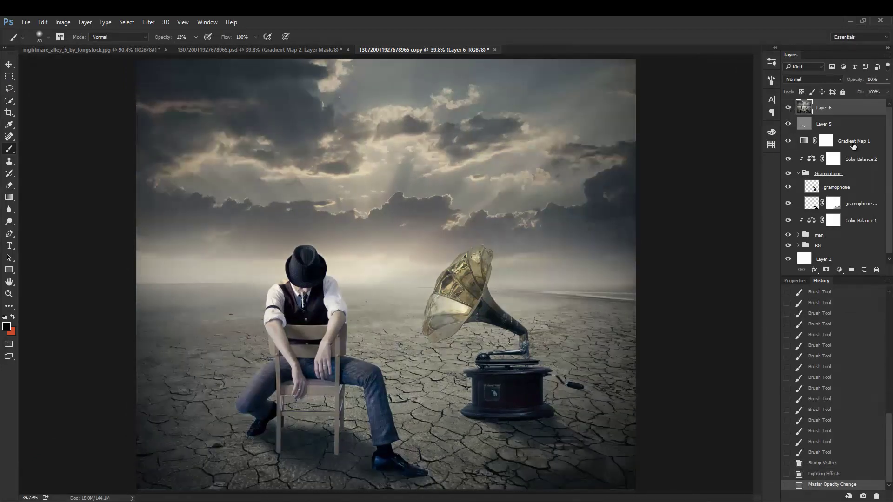
Stamp the visible layers into a new layer and apply High Pass with radius 1.3
key(ctrl+shift+alt+e)
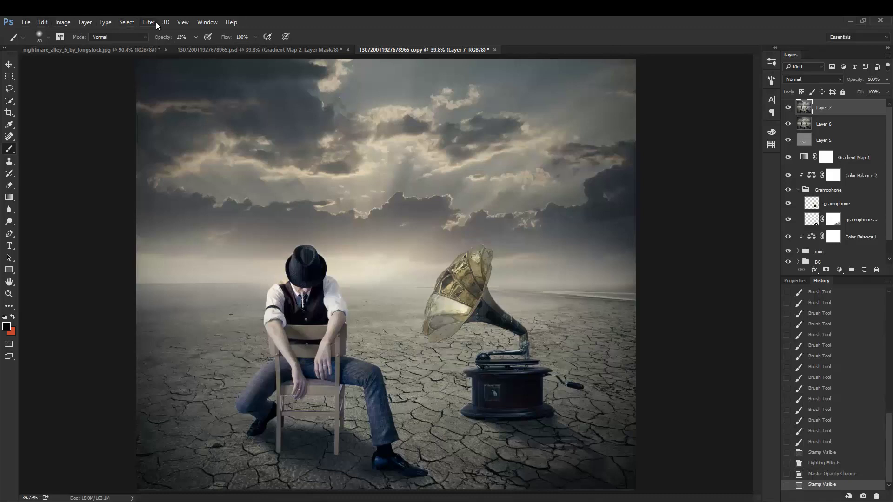
click(149, 21)
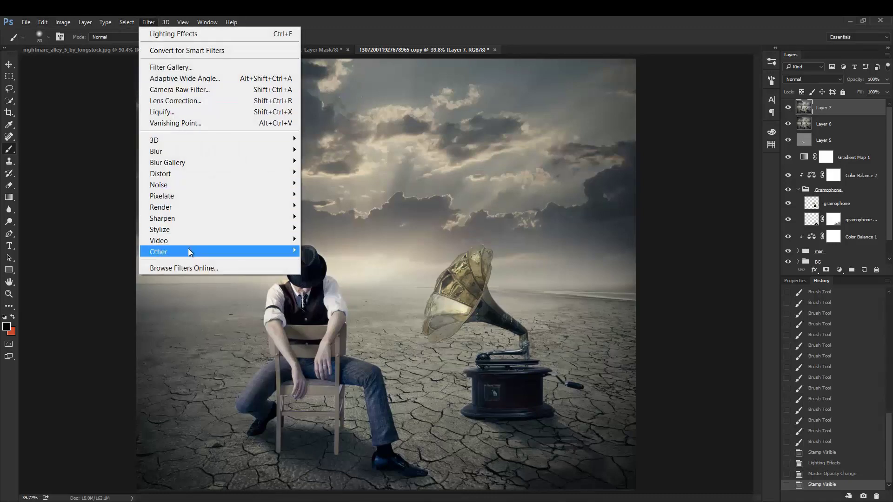
mouse_move(158, 252)
click(322, 265)
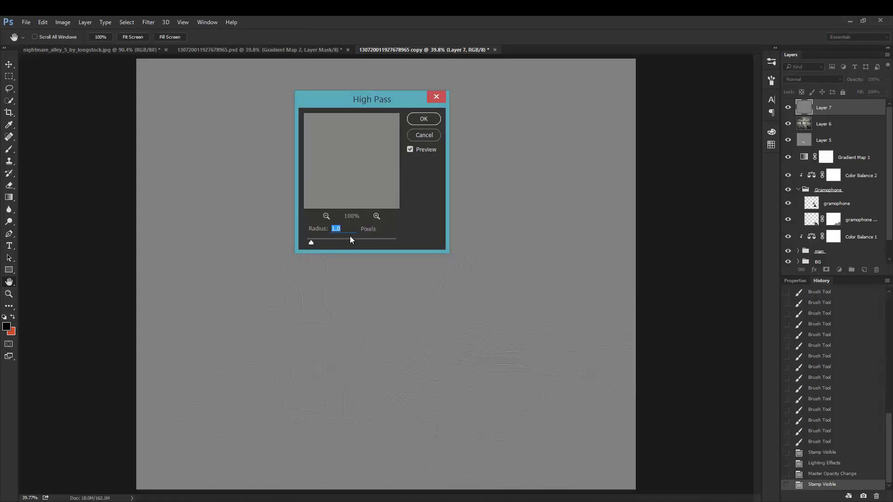
text(1.3)
key(BackSpace)
text(5)
key(BackSpace)
text(3)
click(429, 122)
Blend the high-pass layer as Overlay and compare the sharpening on and off
click(829, 80)
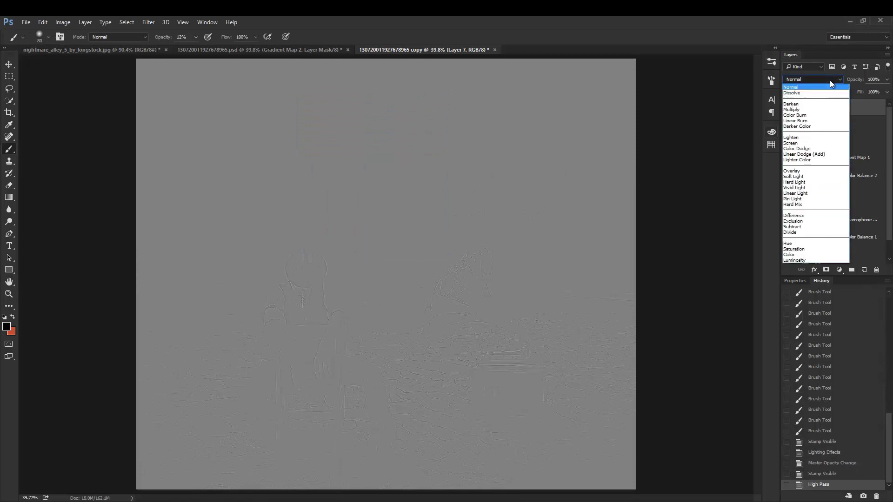
click(797, 172)
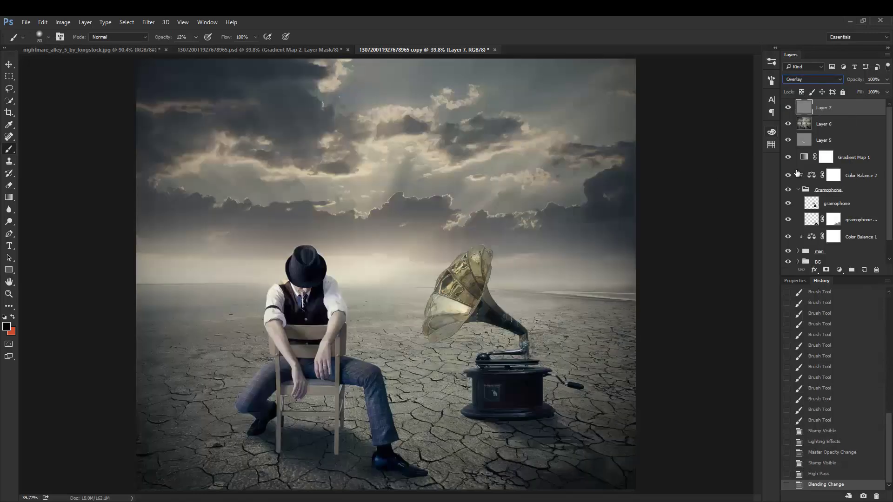
click(788, 109)
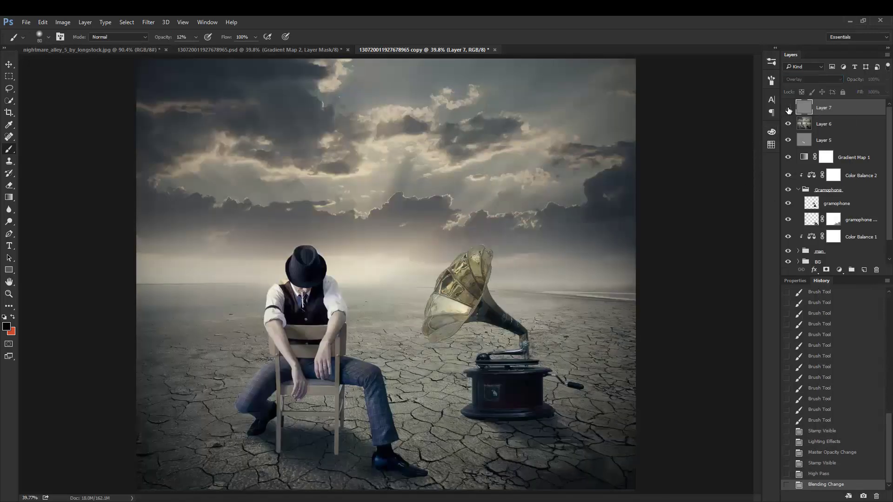
click(788, 109)
click(788, 108)
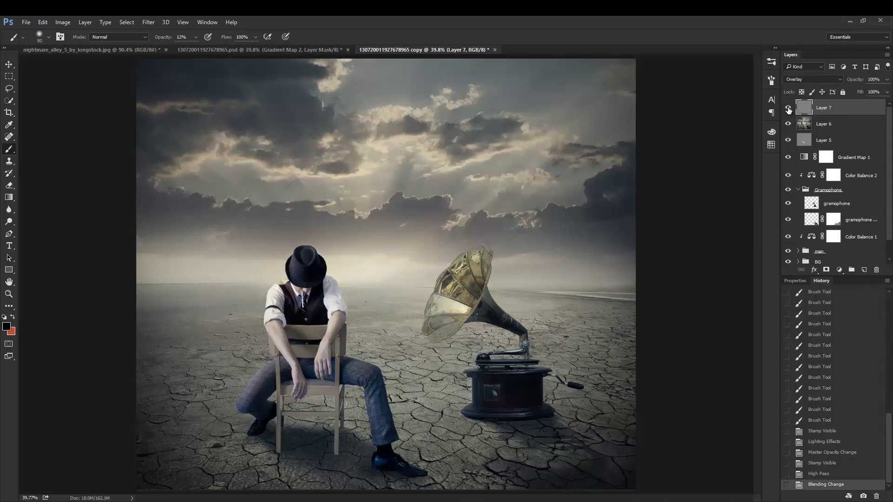